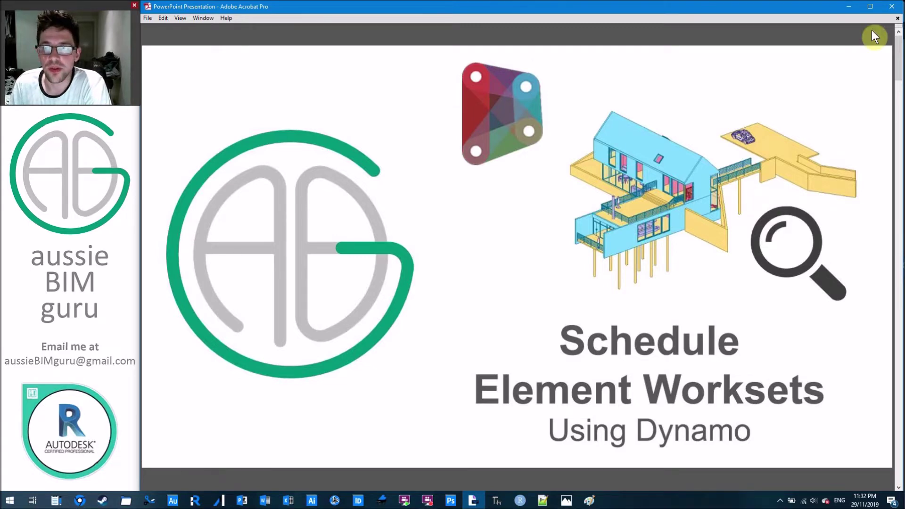
{"action": "scroll", "coordinate": [871, 29], "scroll_direction": "down", "scroll_amount": 1}
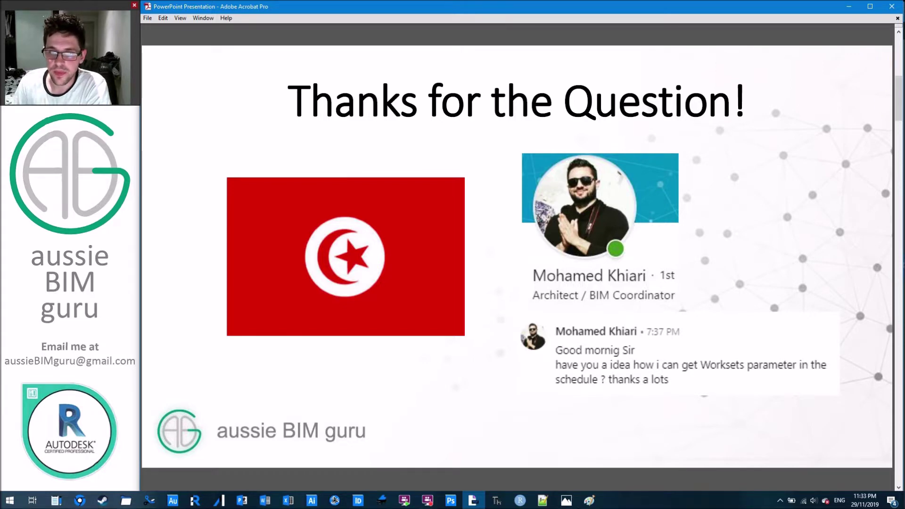
{"action": "scroll", "coordinate": [866, 120], "scroll_direction": "down", "scroll_amount": 1}
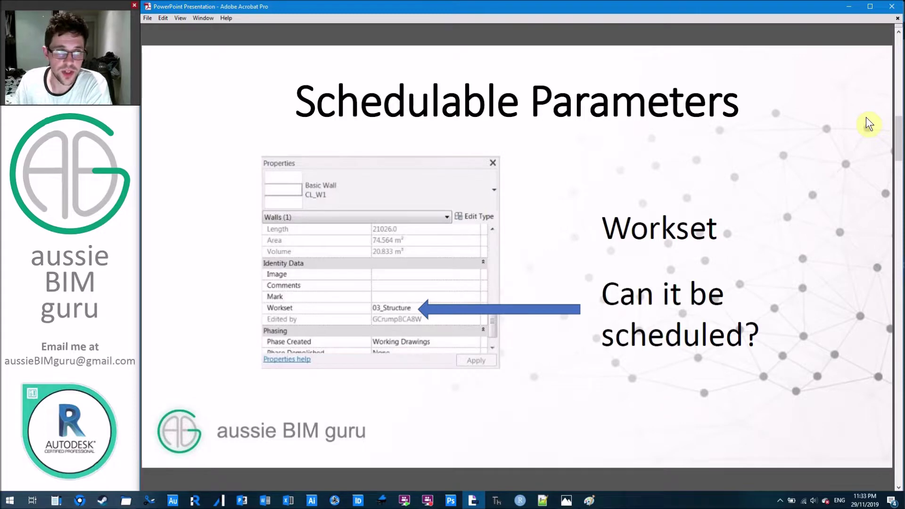
{"action": "scroll", "coordinate": [866, 117], "scroll_direction": "down", "scroll_amount": 1}
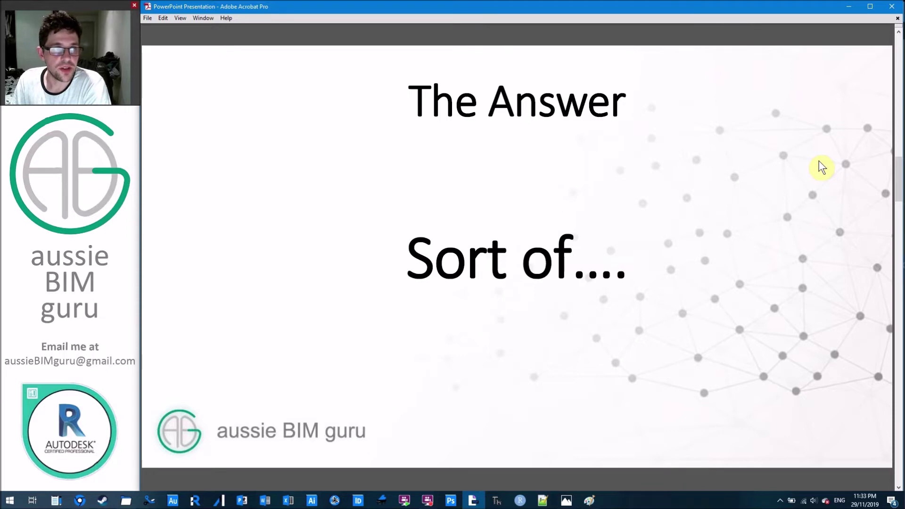
{"action": "scroll", "coordinate": [818, 160], "scroll_direction": "down", "scroll_amount": 1}
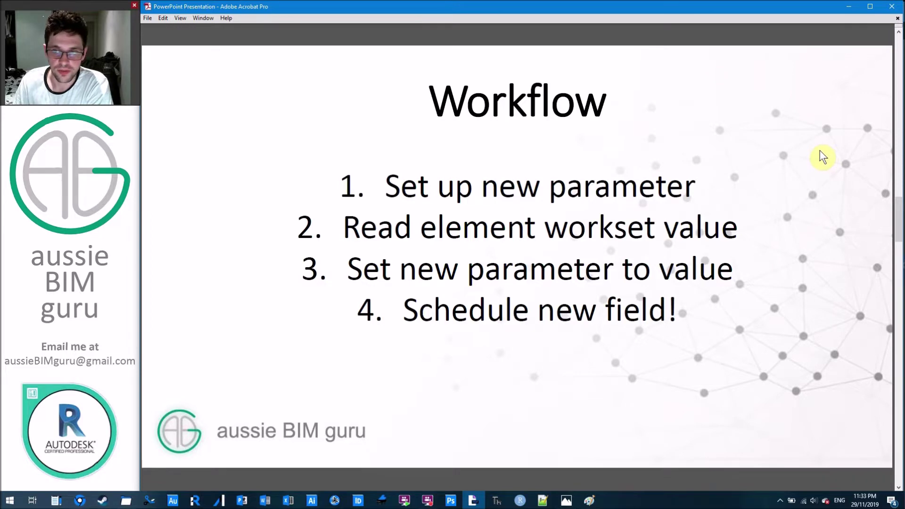
{"action": "scroll", "coordinate": [819, 151], "scroll_direction": "down", "scroll_amount": 1}
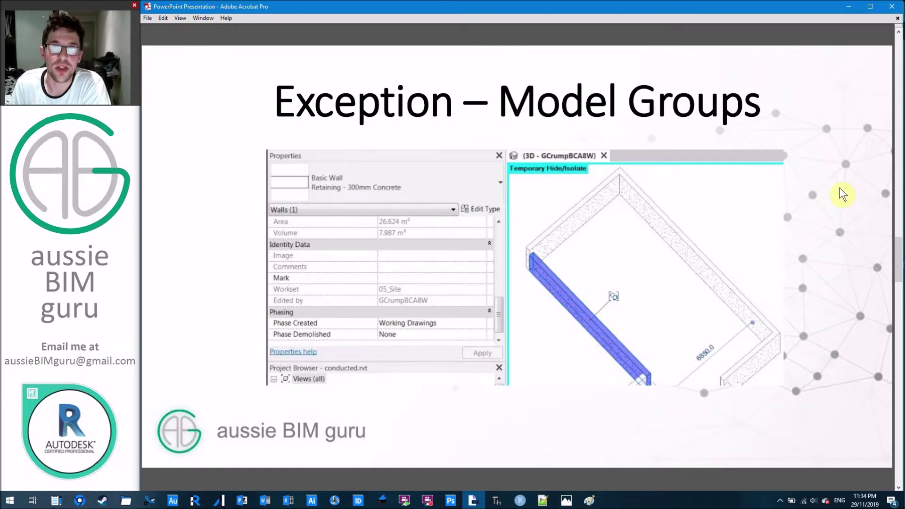
{"action": "key", "text": "Right"}
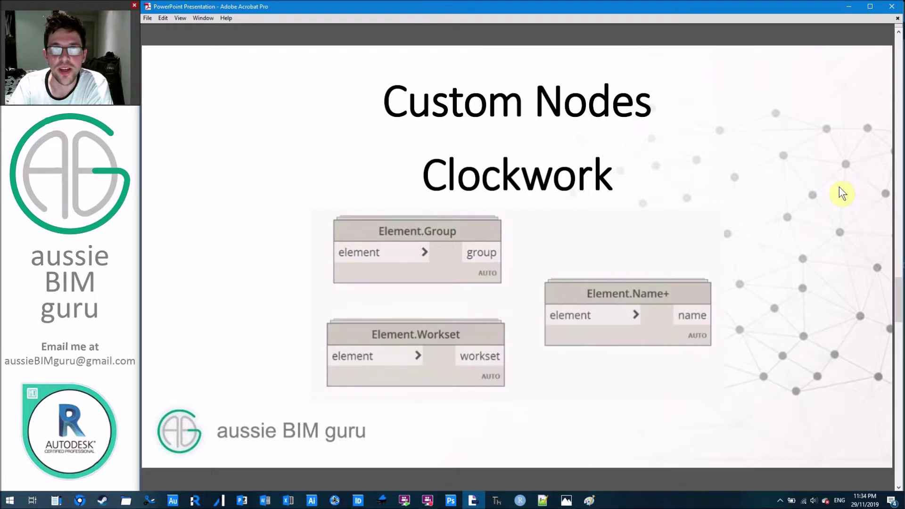
{"action": "key", "text": "Right"}
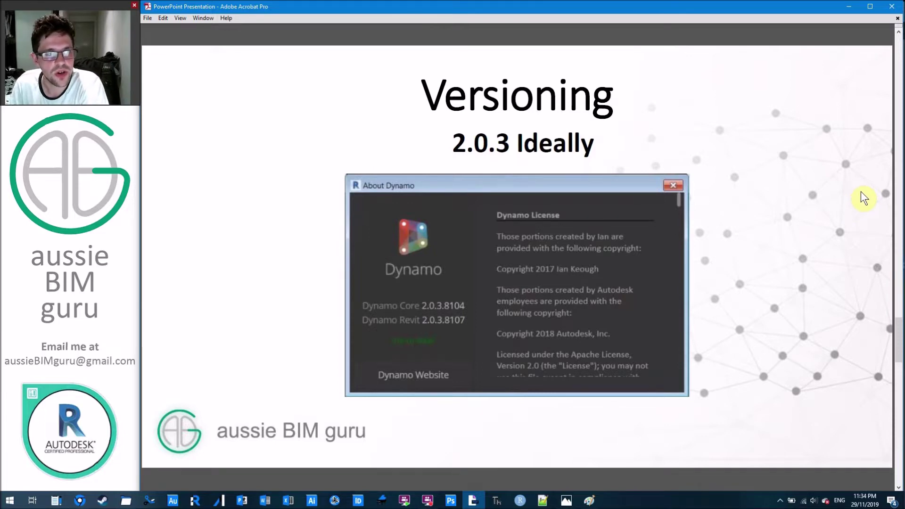
{"action": "scroll", "coordinate": [842, 185], "scroll_direction": "down", "scroll_amount": 1}
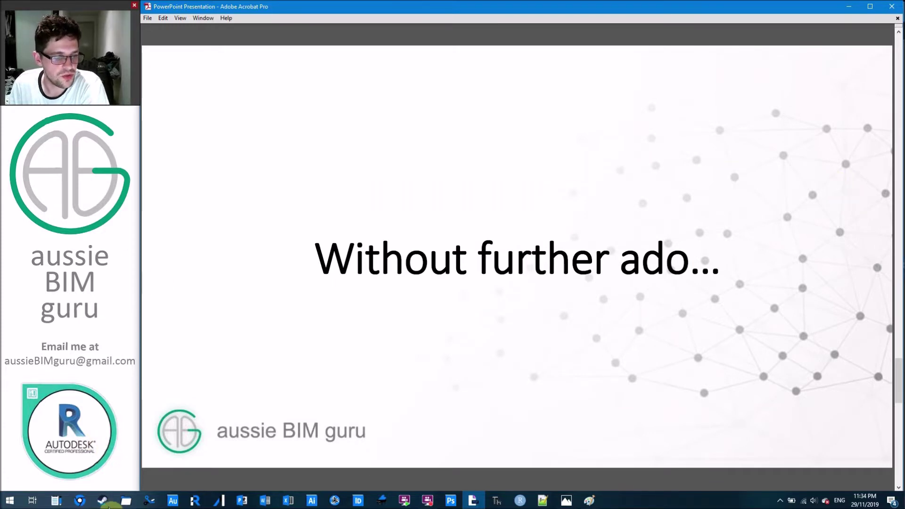
- Switch to the Revit project in the remote desktop session and review its user-created worksets from 01_Internal to 05_Site
{"action": "left_click", "coordinate": [81, 501]}
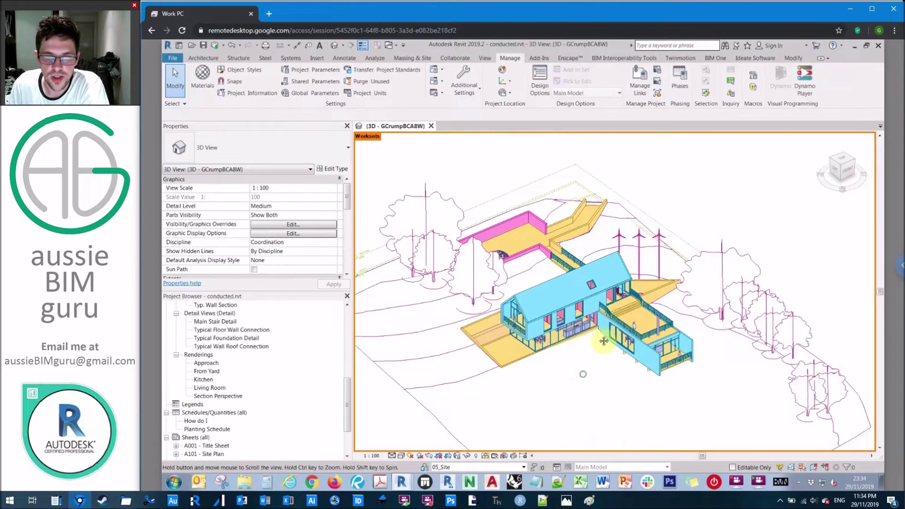
{"action": "middle_click_drag", "start_coordinate": [604, 347], "coordinate": [624, 300]}
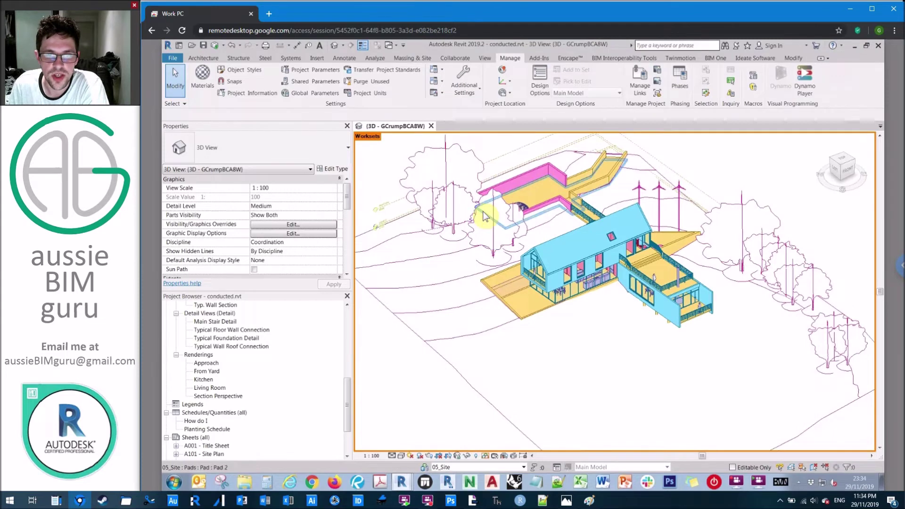
{"action": "left_click", "coordinate": [424, 466]}
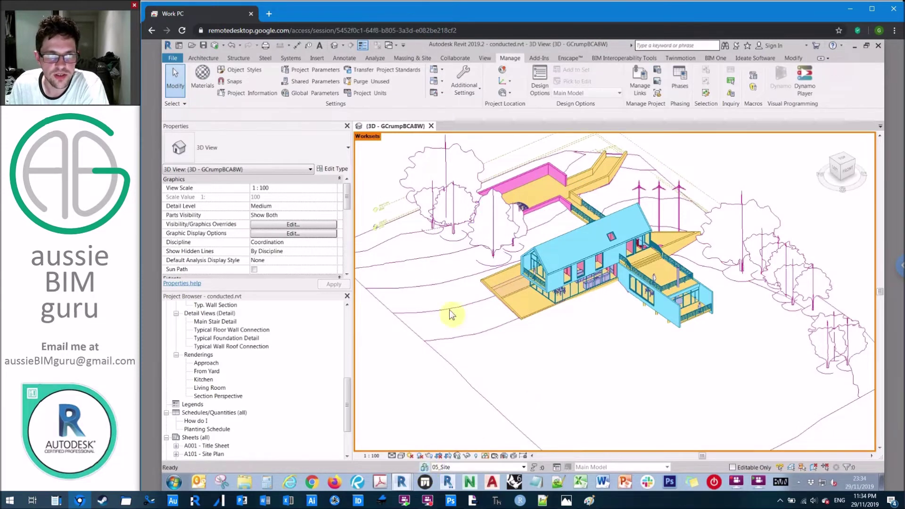
{"action": "left_click", "coordinate": [516, 164]}
{"action": "left_click", "coordinate": [505, 173]}
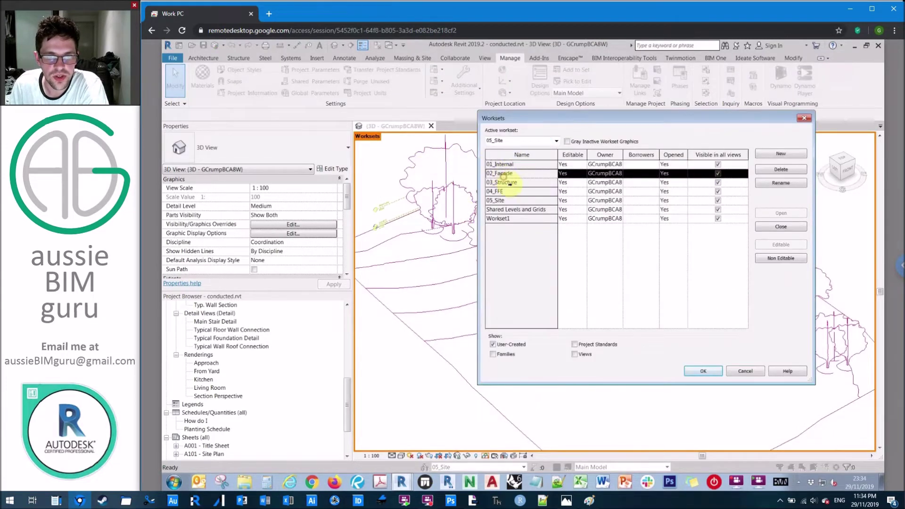
{"action": "left_click", "coordinate": [508, 182]}
{"action": "left_click", "coordinate": [509, 191]}
{"action": "left_click", "coordinate": [511, 200]}
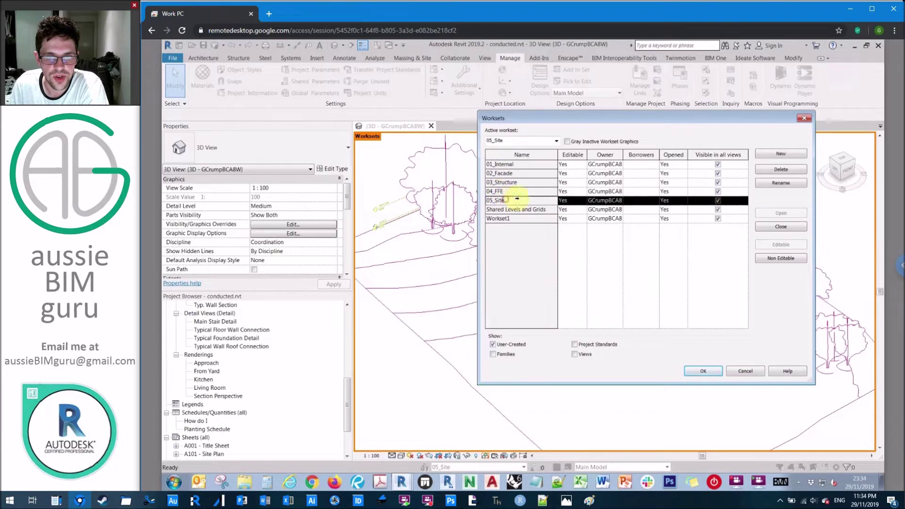
{"action": "left_click", "coordinate": [751, 371]}
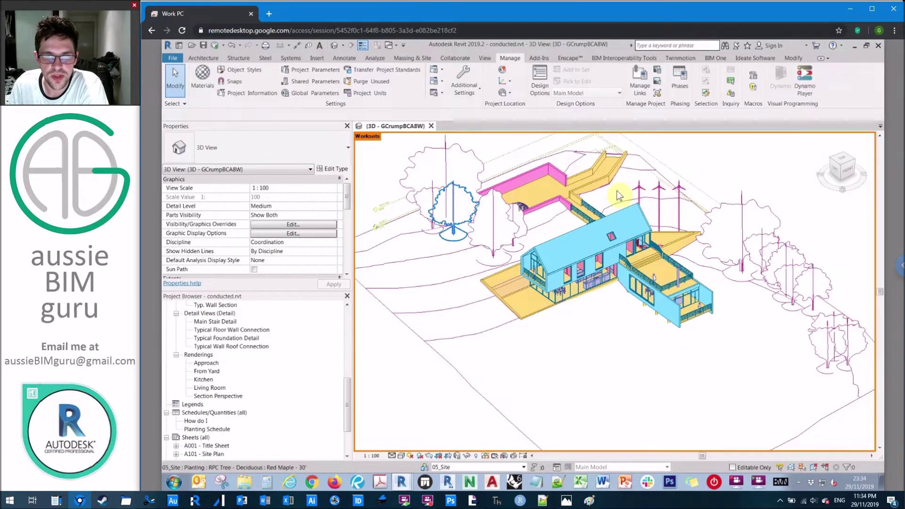
- Inspect the Workset property of the Retained model group and of one retaining wall inside it
{"action": "left_click", "coordinate": [565, 175]}
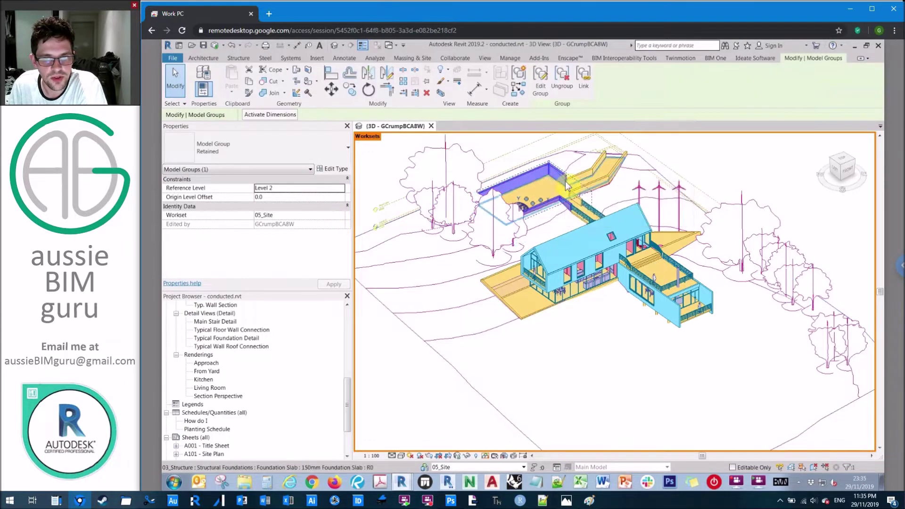
{"action": "scroll", "coordinate": [556, 167], "scroll_direction": "up", "scroll_amount": 1}
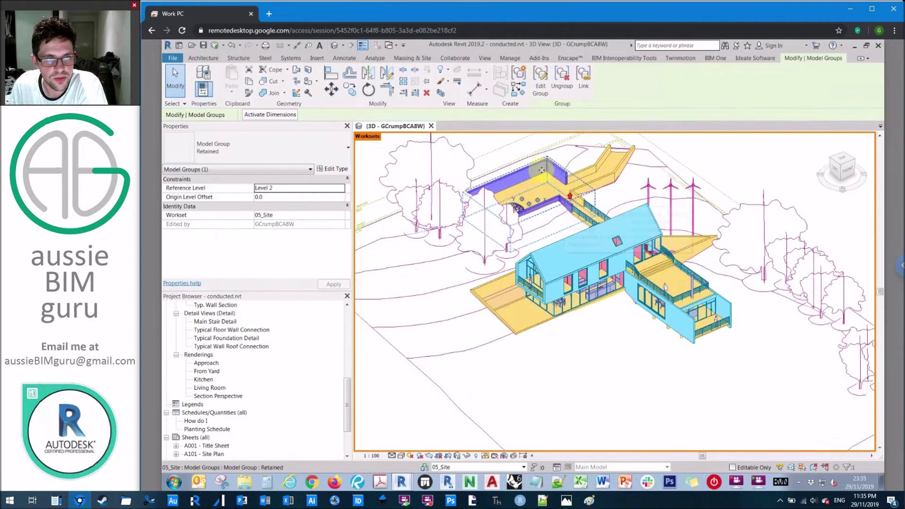
{"action": "key", "text": "Tab"}
{"action": "left_click", "coordinate": [556, 168]}
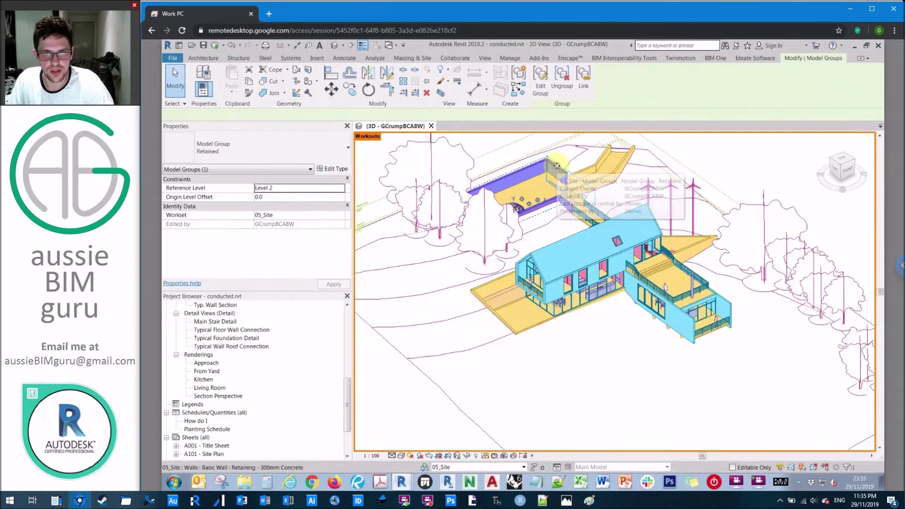
{"action": "left_click_drag", "start_coordinate": [345, 198], "coordinate": [346, 252]}
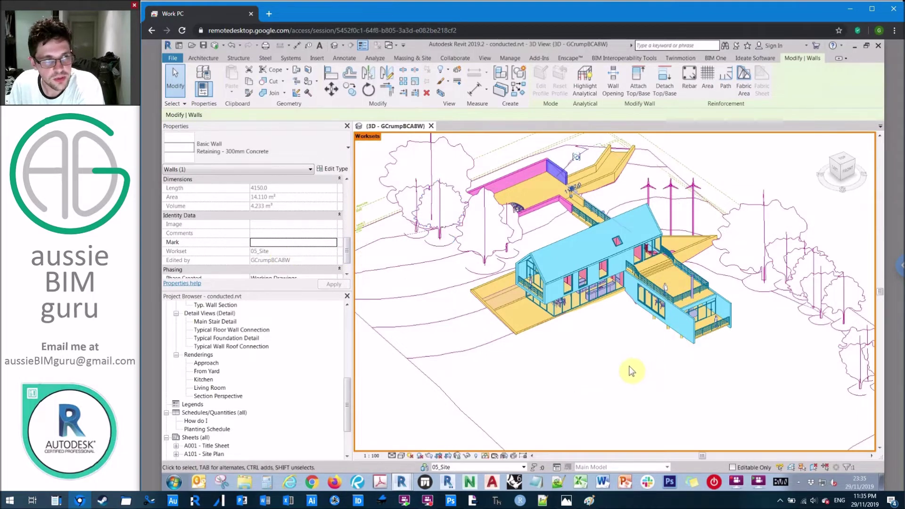
{"action": "left_click", "coordinate": [632, 370]}
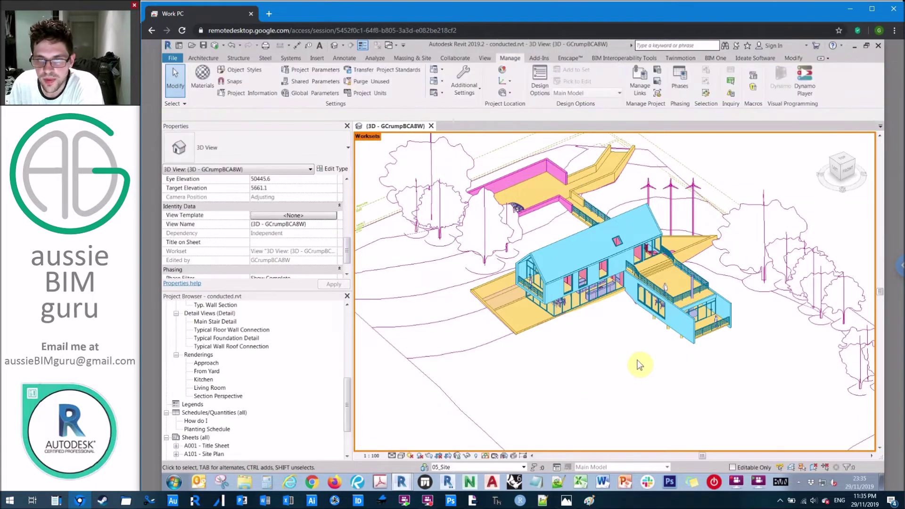
- Start a new project parameter based on the shared parameter Manual_Workset from the Planning Parameter group
{"action": "scroll", "coordinate": [638, 363], "scroll_direction": "up", "scroll_amount": 2}
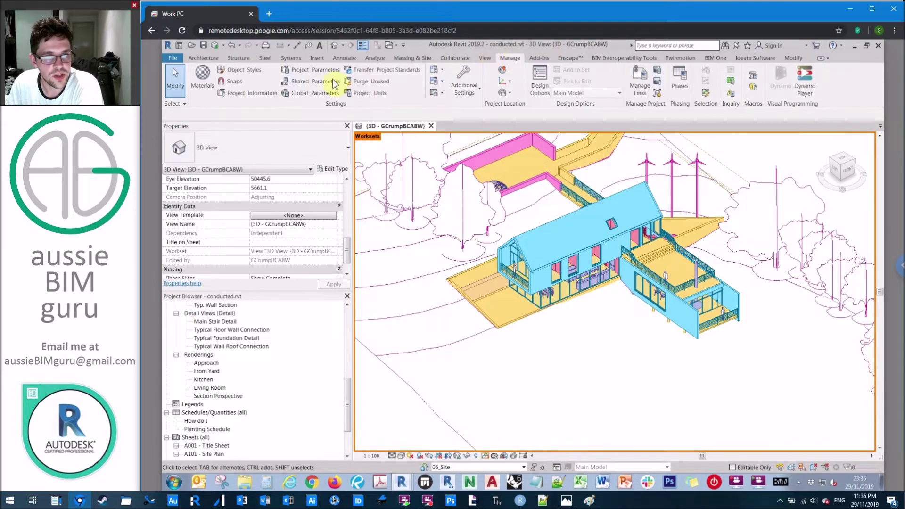
{"action": "left_click", "coordinate": [322, 71]}
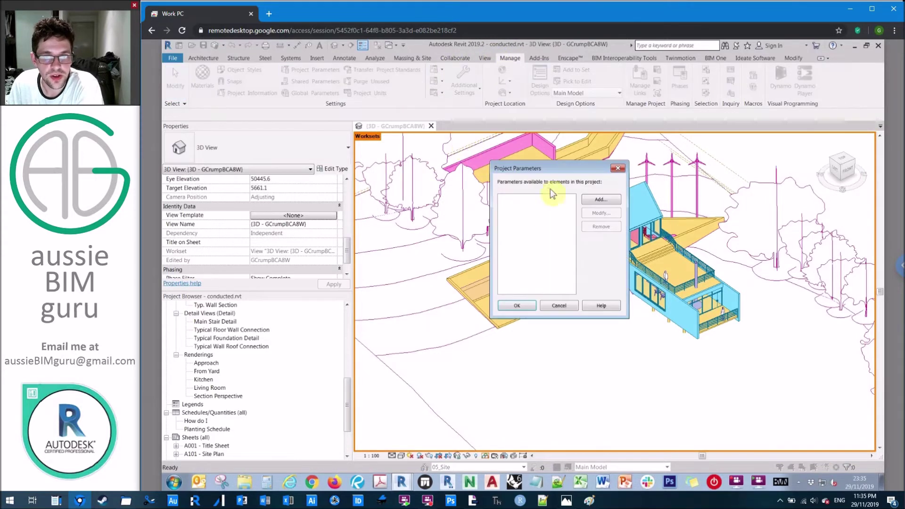
{"action": "left_click", "coordinate": [591, 197]}
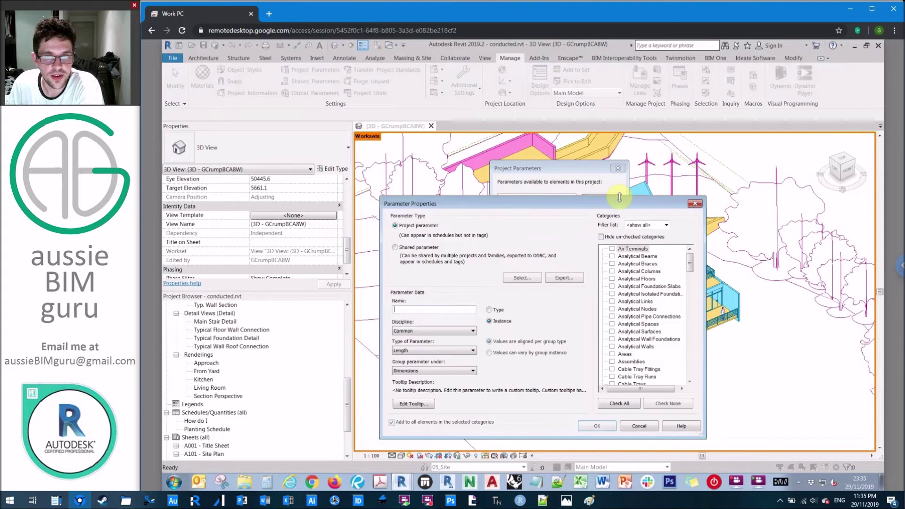
{"action": "left_click", "coordinate": [420, 247]}
{"action": "left_click", "coordinate": [521, 279]}
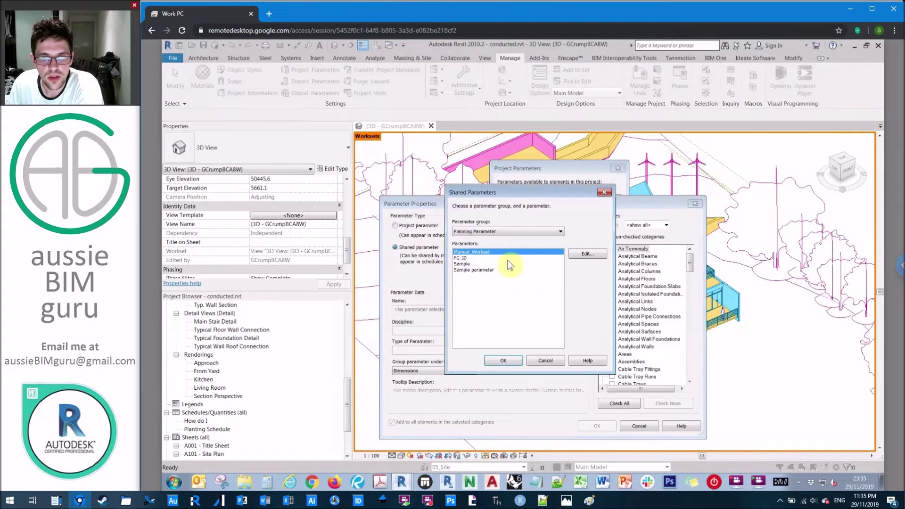
{"action": "left_click", "coordinate": [483, 252]}
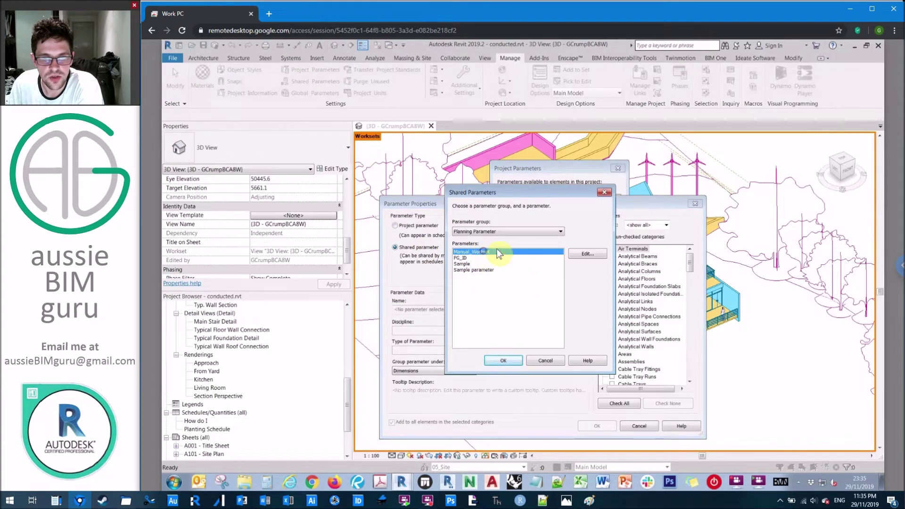
{"action": "left_click", "coordinate": [496, 363]}
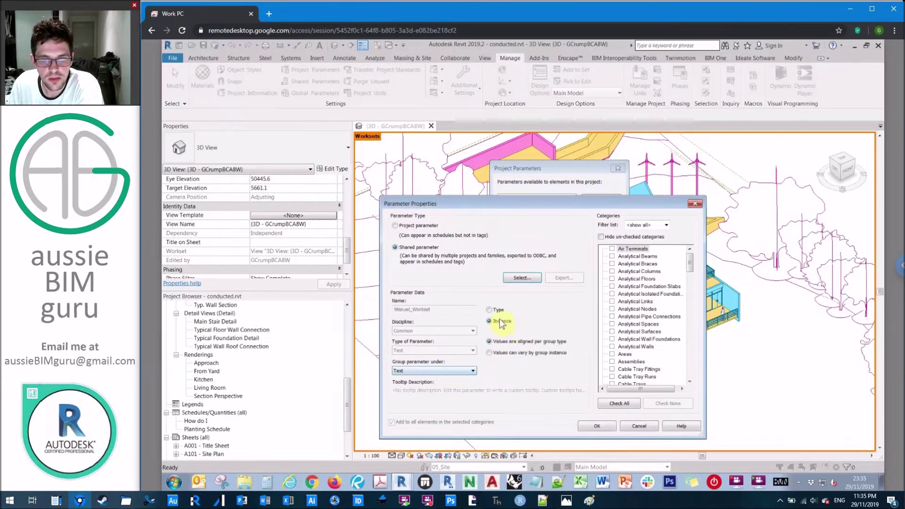
- Let the parameter's values vary by group instance, assign it to the Walls category and add it to the project
{"action": "left_click", "coordinate": [518, 354]}
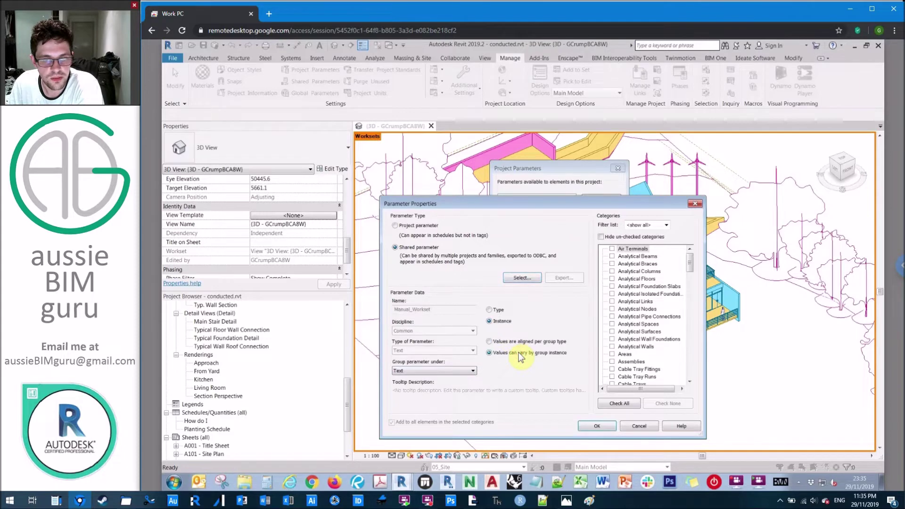
{"action": "left_click", "coordinate": [632, 294]}
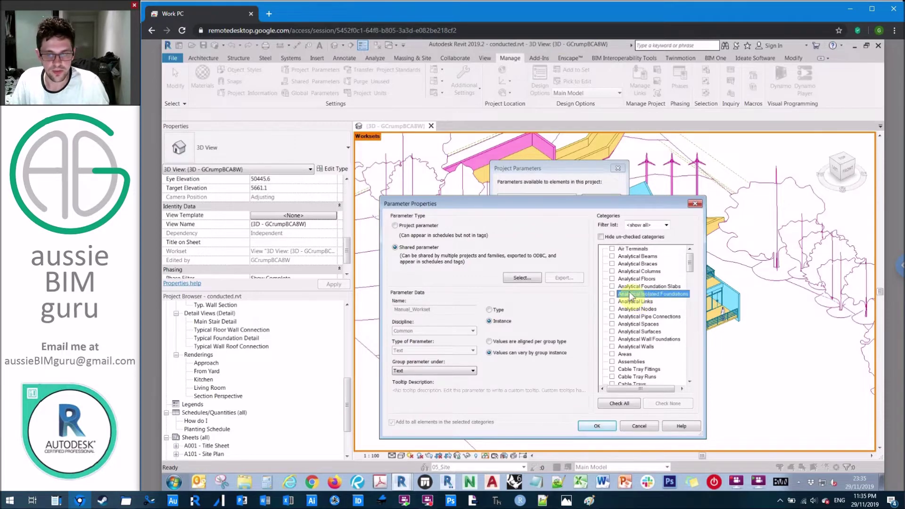
{"action": "scroll", "coordinate": [632, 311], "scroll_direction": "down", "scroll_amount": 20}
{"action": "left_click", "coordinate": [612, 368]}
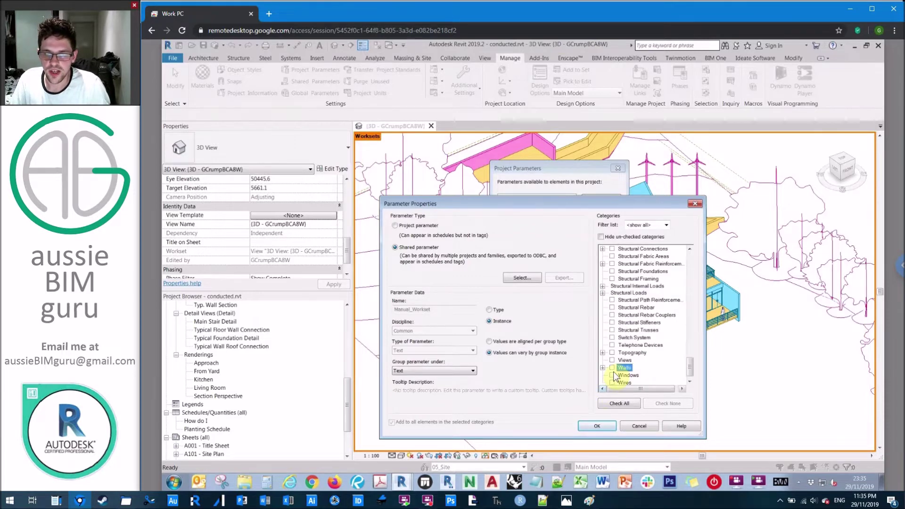
{"action": "left_click", "coordinate": [599, 425]}
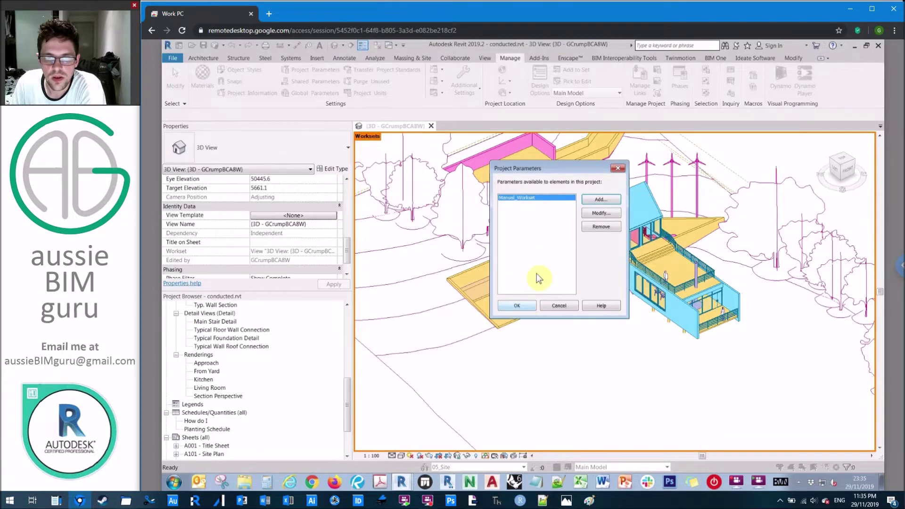
{"action": "left_click", "coordinate": [517, 305]}
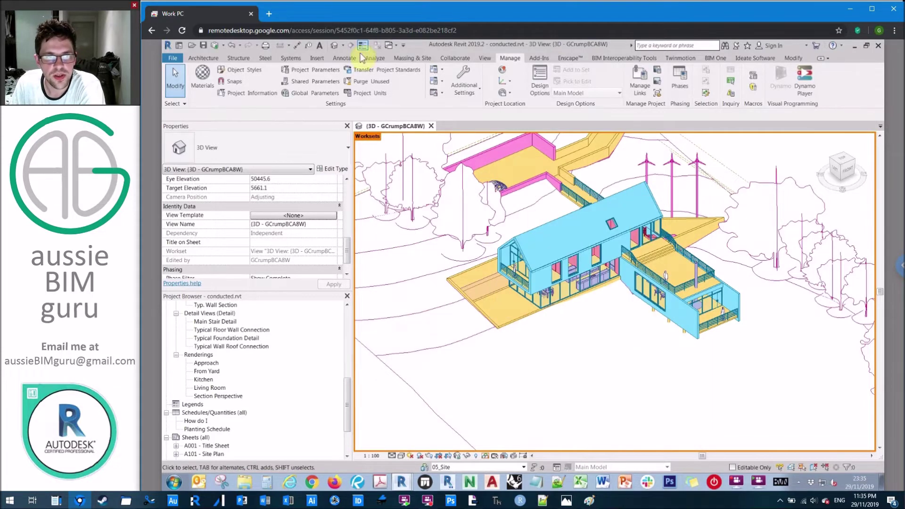
- Modify the Manual_Workset project parameter so that it also applies to the Doors category
{"action": "left_click", "coordinate": [312, 69]}
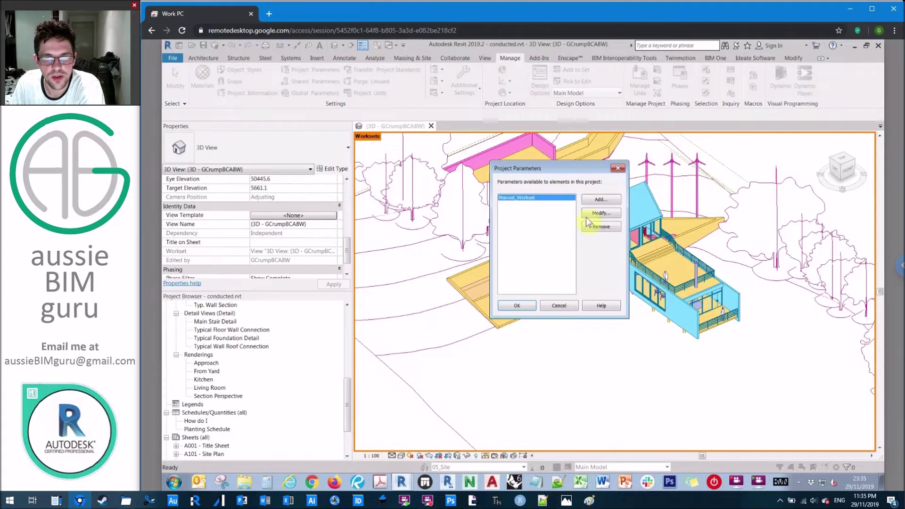
{"action": "left_click", "coordinate": [601, 213]}
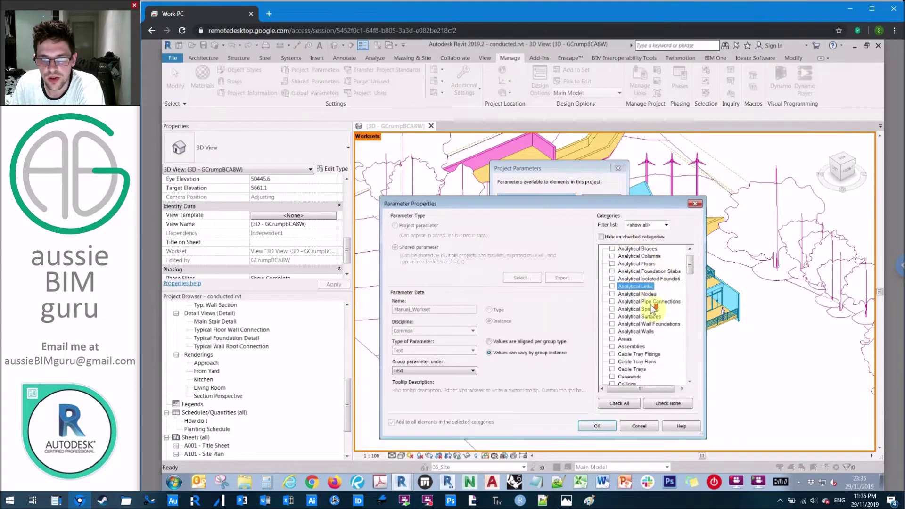
{"action": "scroll", "coordinate": [653, 309], "scroll_direction": "down", "scroll_amount": 6}
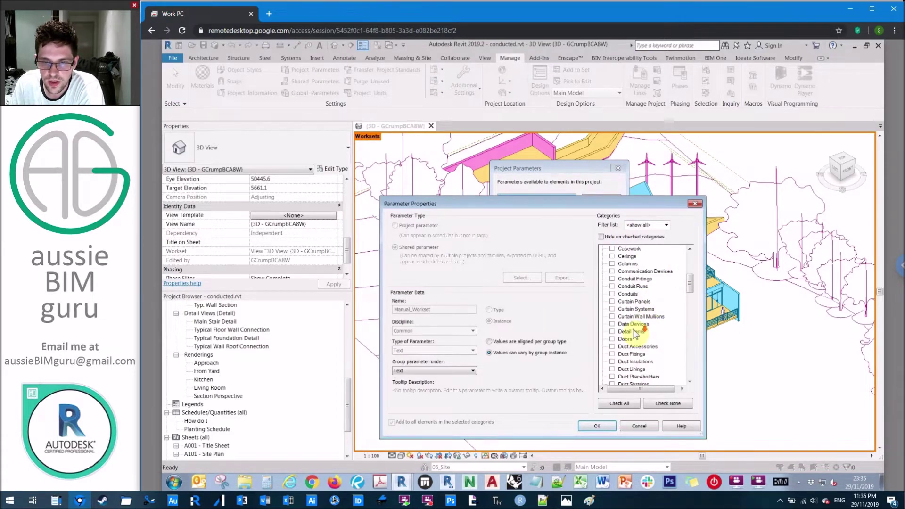
{"action": "left_click", "coordinate": [597, 425]}
{"action": "left_click", "coordinate": [514, 304]}
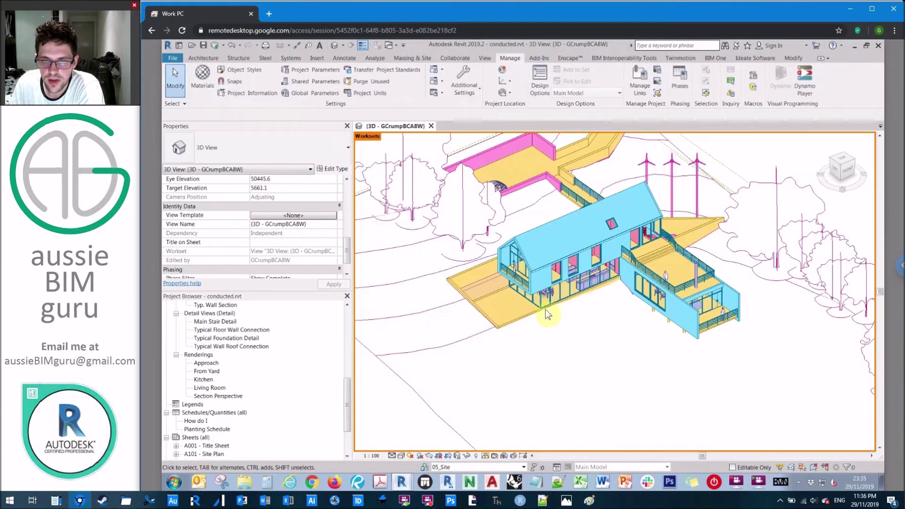
- Check the Manual_Workset value of the long low wall in front of the house and isolate the Walls category in the 3D view
{"action": "left_click", "coordinate": [530, 319]}
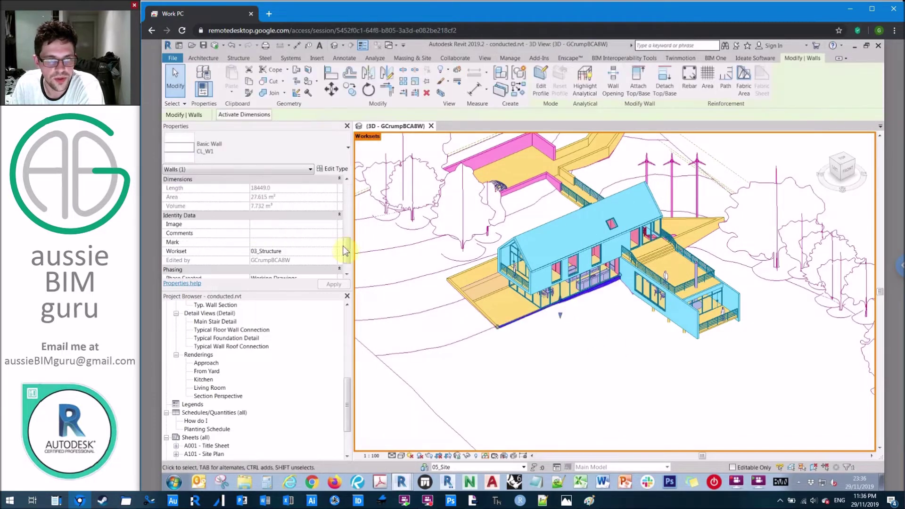
{"action": "left_click_drag", "start_coordinate": [344, 249], "coordinate": [348, 215]}
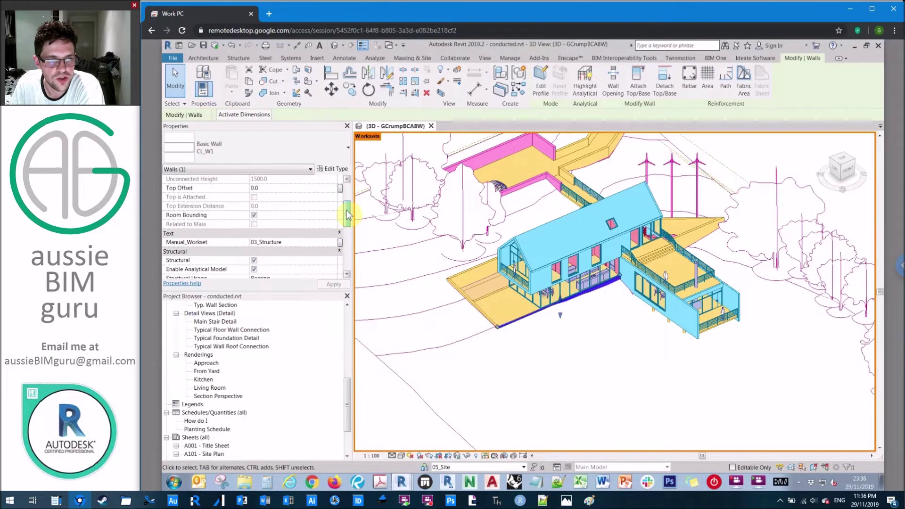
{"action": "middle_click_drag", "start_coordinate": [558, 312], "coordinate": [559, 312]}
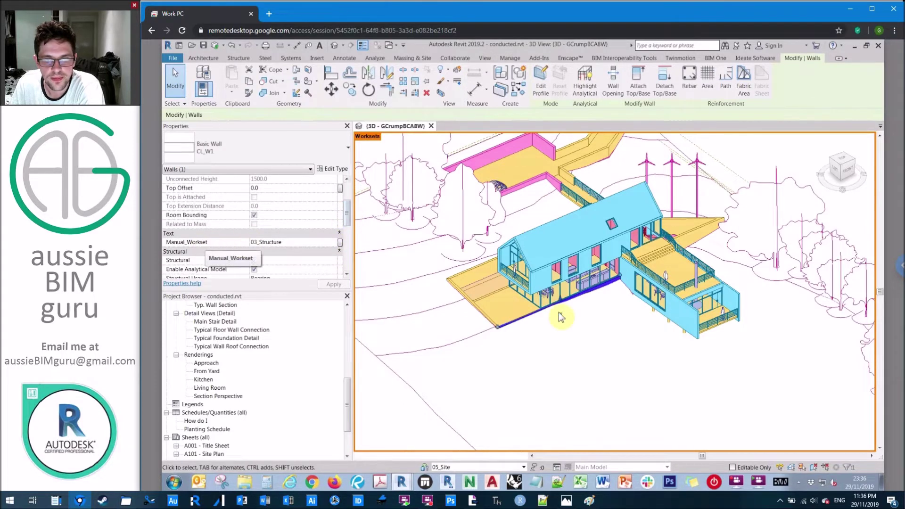
{"action": "key", "text": "i"}
{"action": "key", "text": "c"}
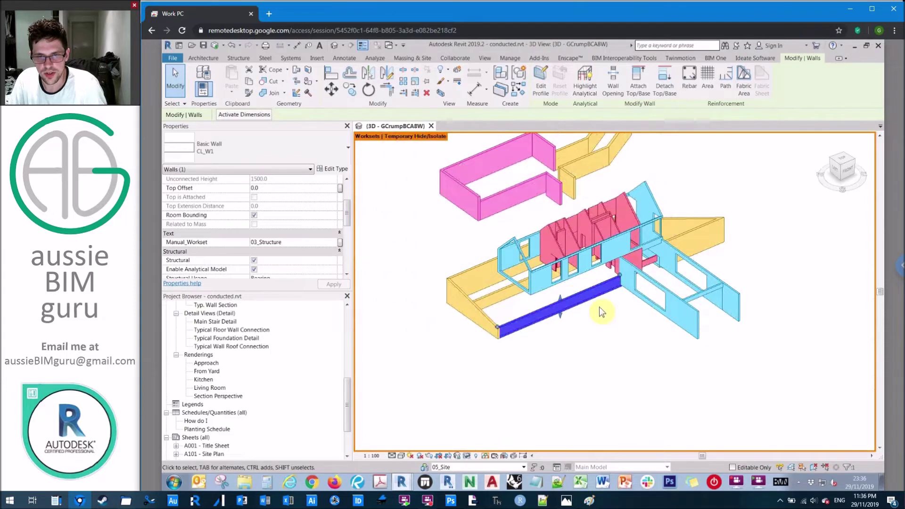
- Select all the isolated walls in the 3D view together, including the Retained model group
{"action": "left_click", "coordinate": [632, 303]}
{"action": "scroll", "coordinate": [633, 304], "scroll_direction": "down", "scroll_amount": 4}
{"action": "mouse_move", "coordinate": [765, 364]}
{"action": "left_mouse_down"}
{"action": "mouse_move", "coordinate": [406, 133]}
{"action": "mouse_move", "coordinate": [427, 126]}
{"action": "left_mouse_up"}
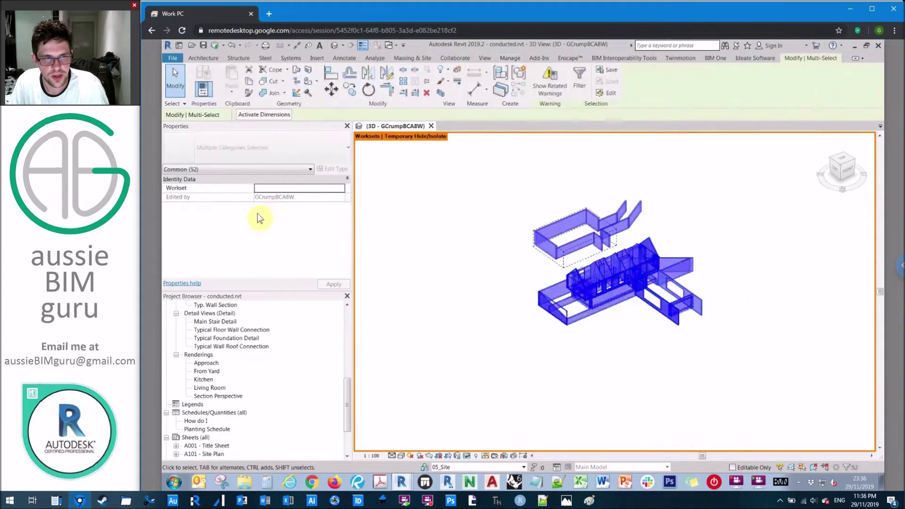
{"action": "left_click", "coordinate": [278, 189]}
{"action": "left_click", "coordinate": [341, 188]}
{"action": "left_click", "coordinate": [460, 173]}
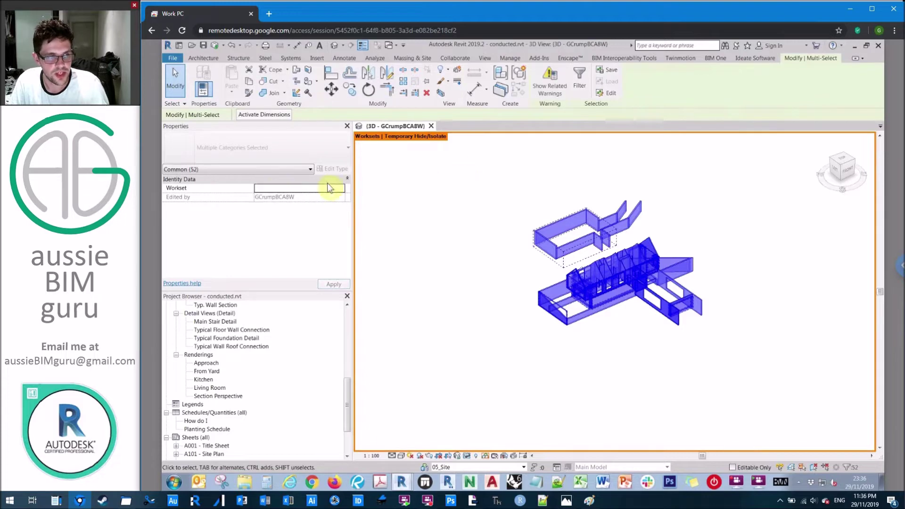
{"action": "left_click", "coordinate": [297, 188]}
{"action": "type", "text": "12"}
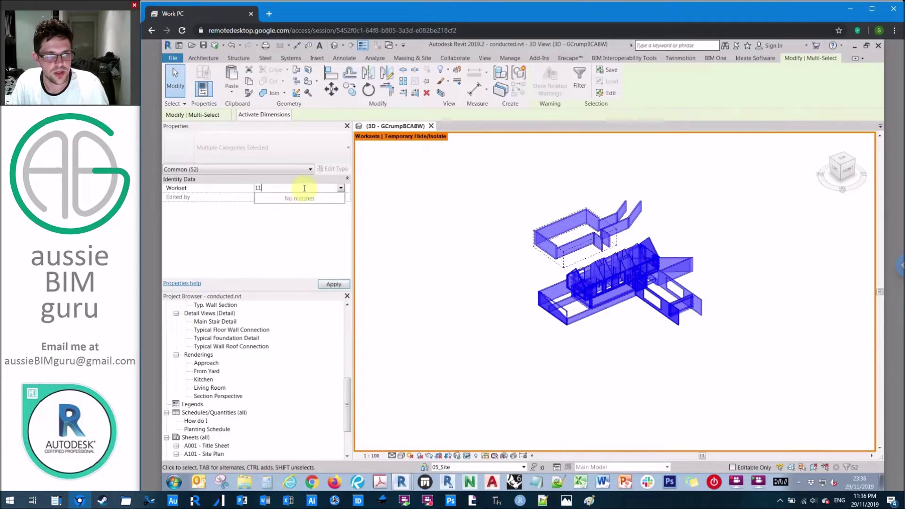
{"action": "left_click", "coordinate": [393, 182]}
- Exclude the Retained model group from the selection, clear the Manual_Workset value of the remaining walls and check one of them
{"action": "left_click", "coordinate": [590, 239], "text": "shift"}
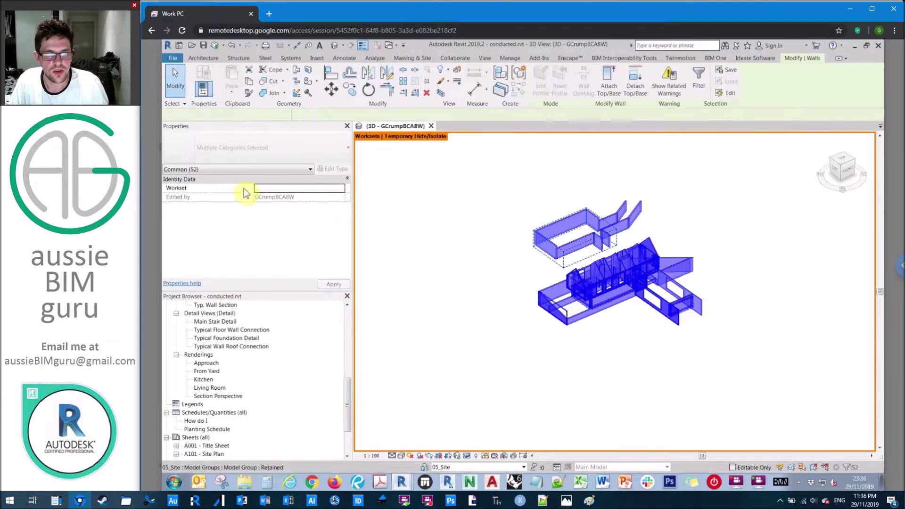
{"action": "left_click_drag", "start_coordinate": [348, 191], "coordinate": [343, 222]}
{"action": "left_click", "coordinate": [267, 188]}
{"action": "type", "text": "1"}
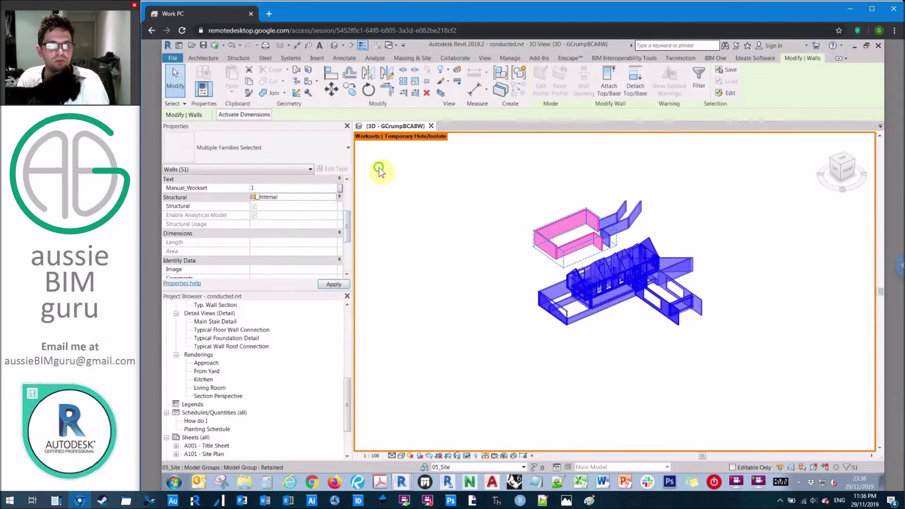
{"action": "left_click", "coordinate": [315, 189]}
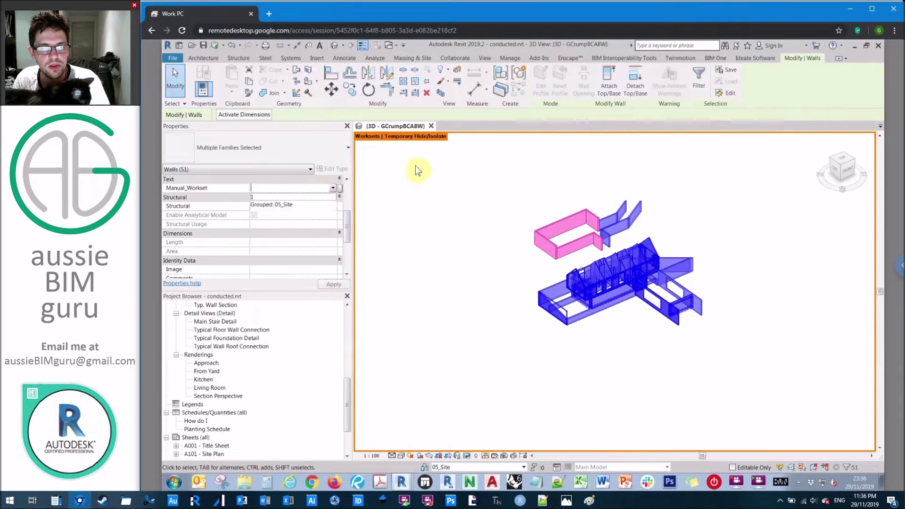
{"action": "left_click", "coordinate": [439, 182]}
{"action": "left_click", "coordinate": [566, 285]}
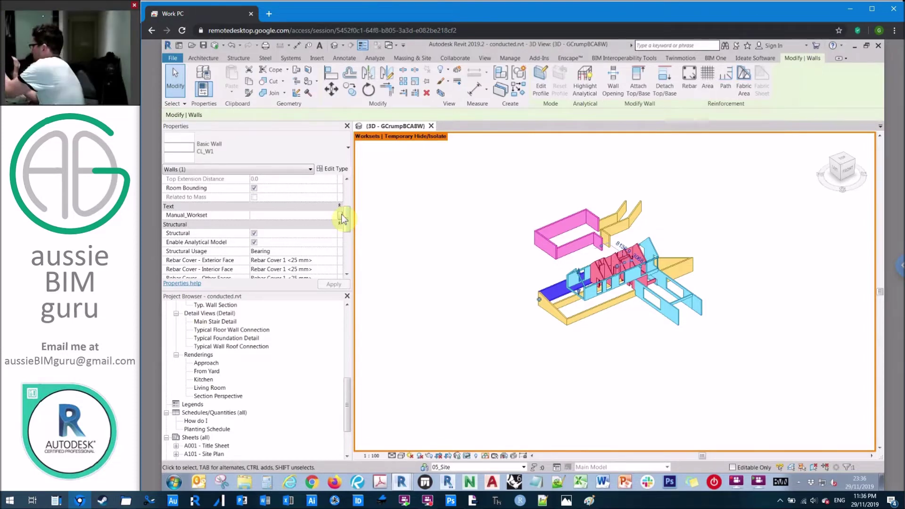
{"action": "left_click", "coordinate": [422, 196]}
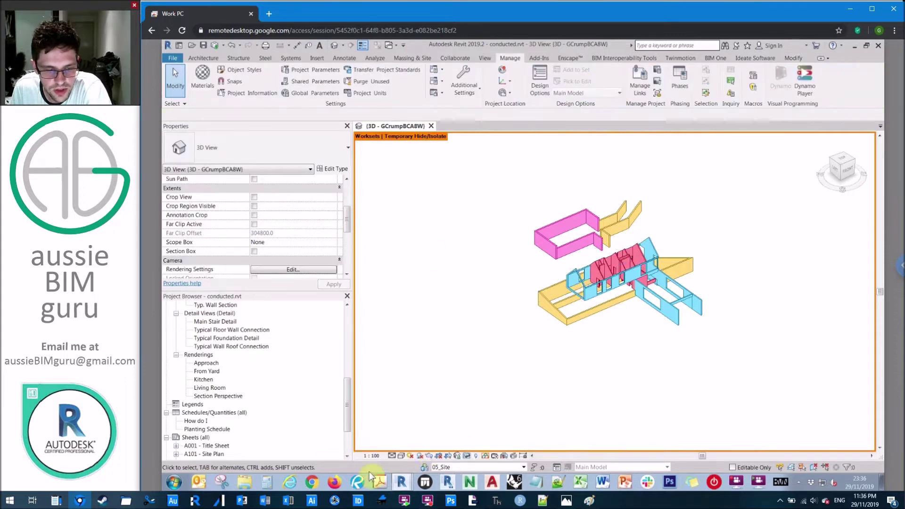
- Switch to Dynamo and place a Categories node in the Demo script graph
{"action": "mouse_move", "coordinate": [401, 480]}
{"action": "left_click", "coordinate": [379, 463]}
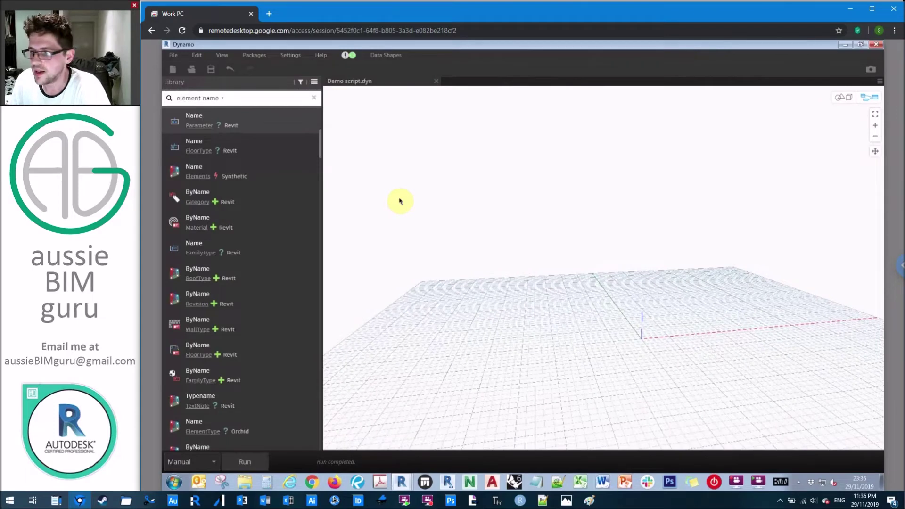
{"action": "right_click", "coordinate": [428, 256]}
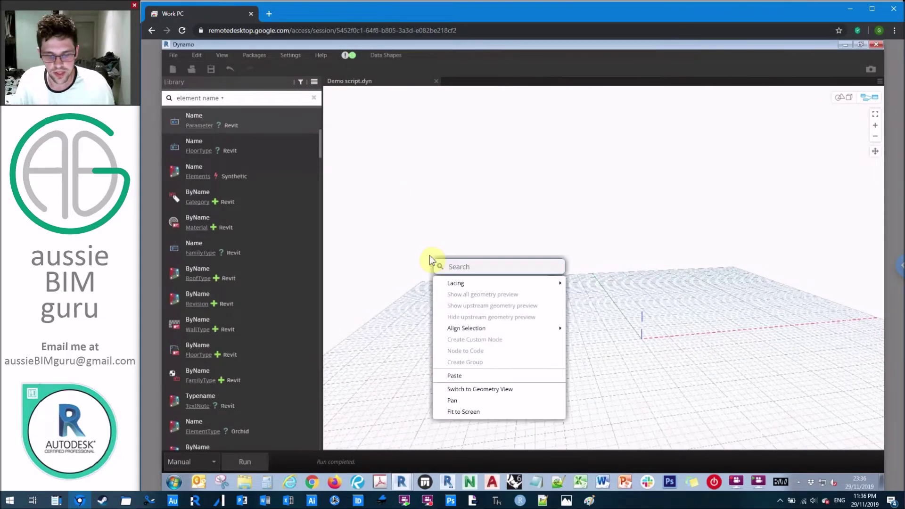
{"action": "type", "text": "categories"}
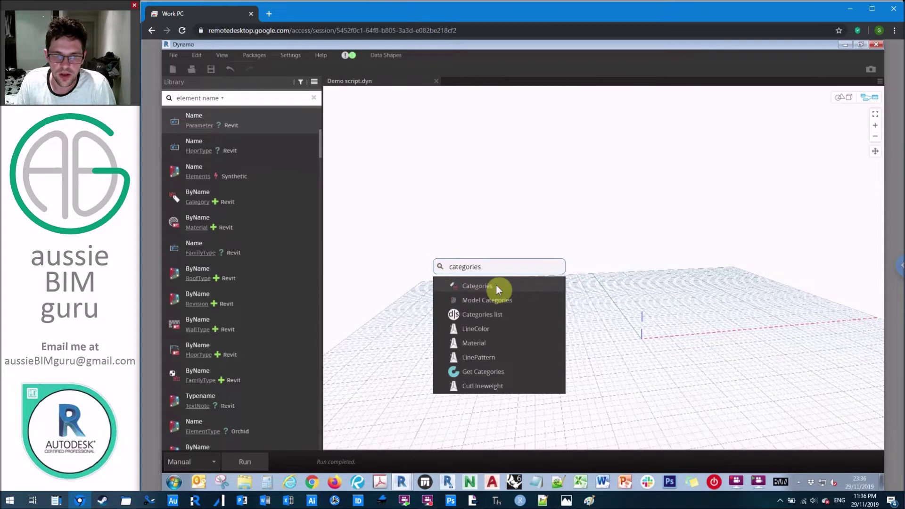
{"action": "left_click", "coordinate": [496, 285]}
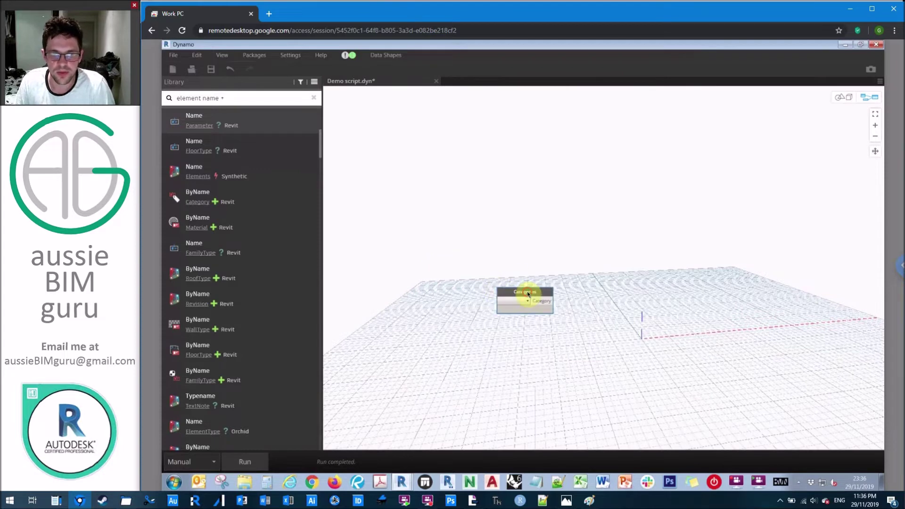
{"action": "left_click_drag", "start_coordinate": [527, 289], "coordinate": [514, 269]}
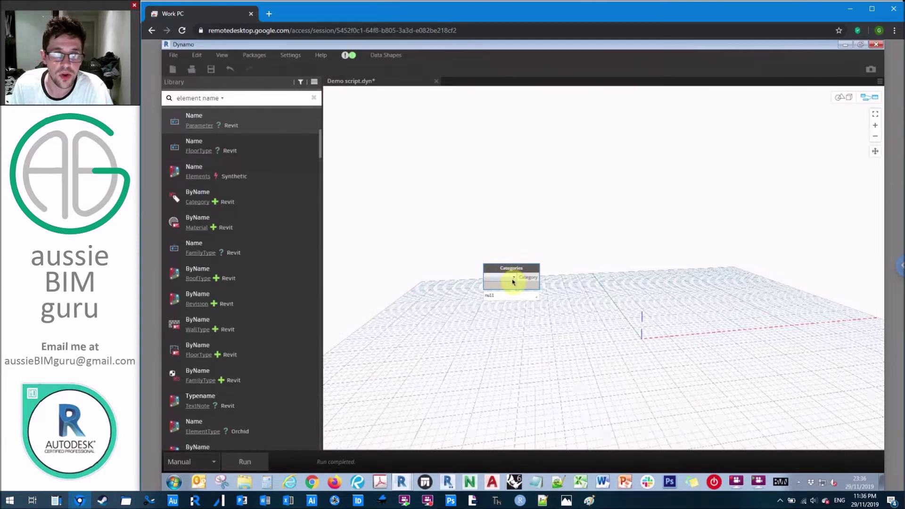
- Set the Categories node to Walls
{"action": "left_click", "coordinate": [513, 281]}
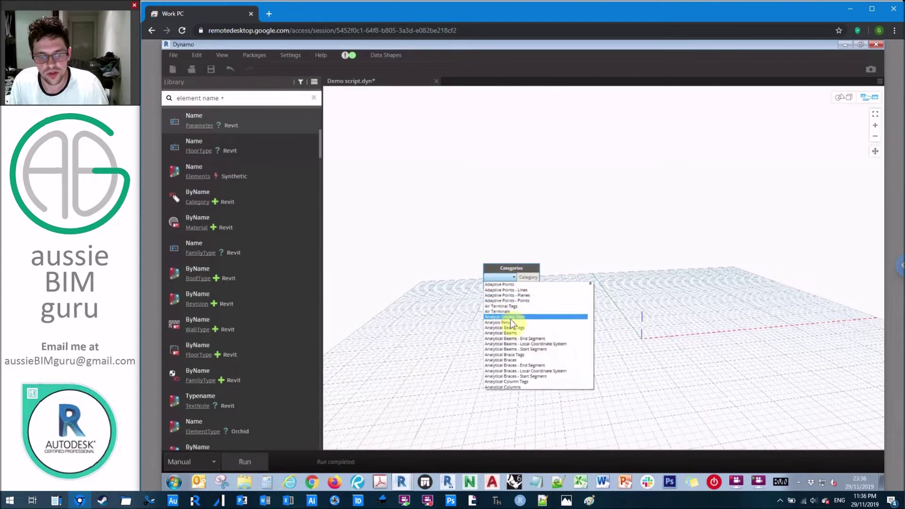
{"action": "key", "text": "w"}
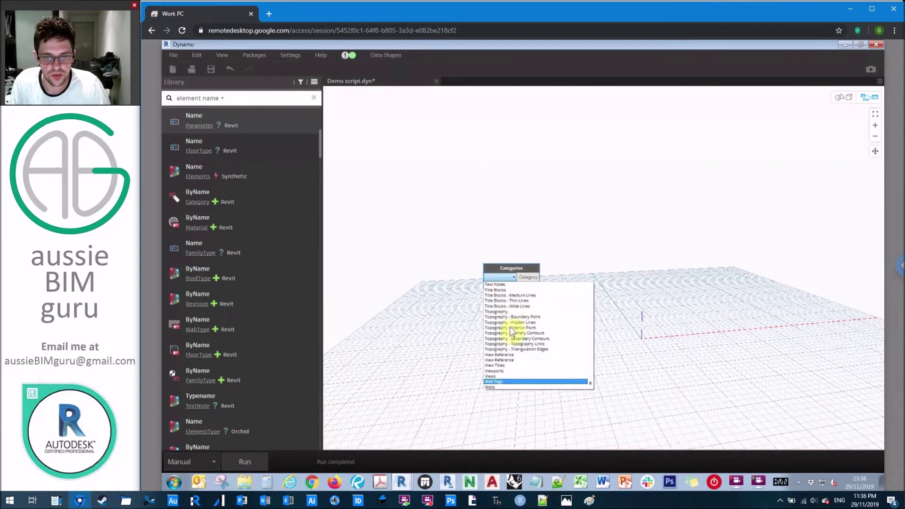
{"action": "left_click", "coordinate": [492, 387]}
{"action": "left_click", "coordinate": [494, 387]}
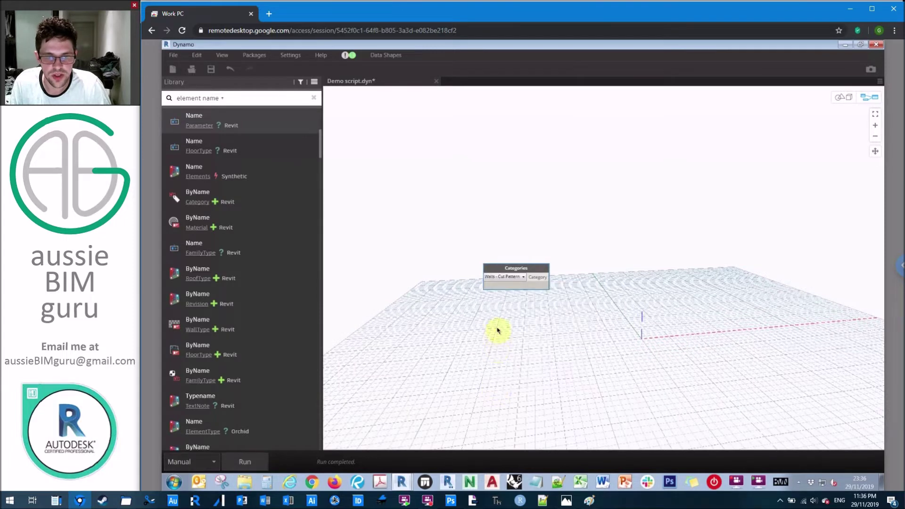
{"action": "left_click", "coordinate": [518, 278]}
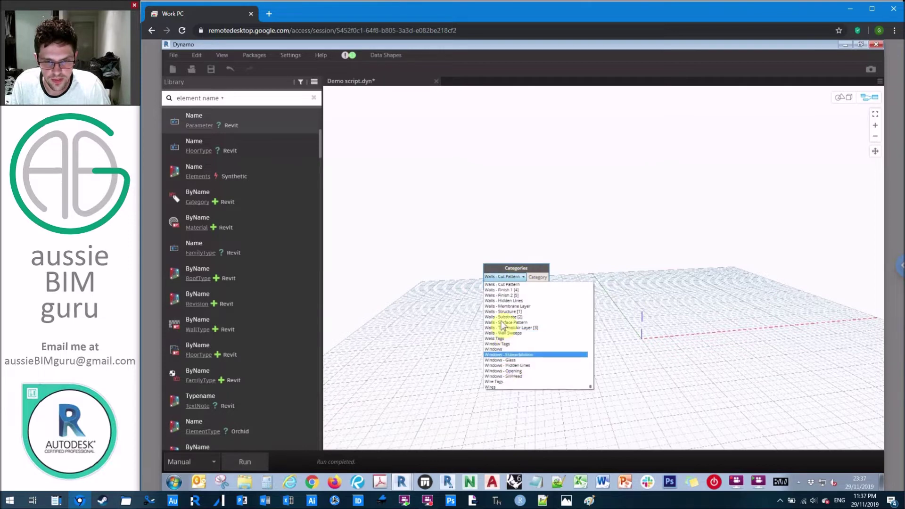
{"action": "left_click", "coordinate": [504, 300]}
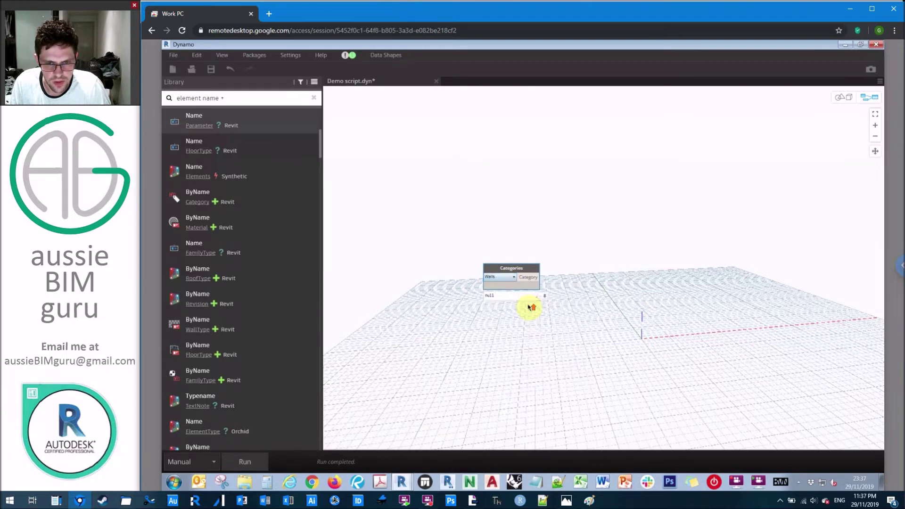
- Add an All Elements of Category node beside the Categories node and feed the Category output into its Category input
{"action": "scroll", "coordinate": [531, 297], "scroll_direction": "up", "scroll_amount": 3}
{"action": "right_click", "coordinate": [569, 261]}
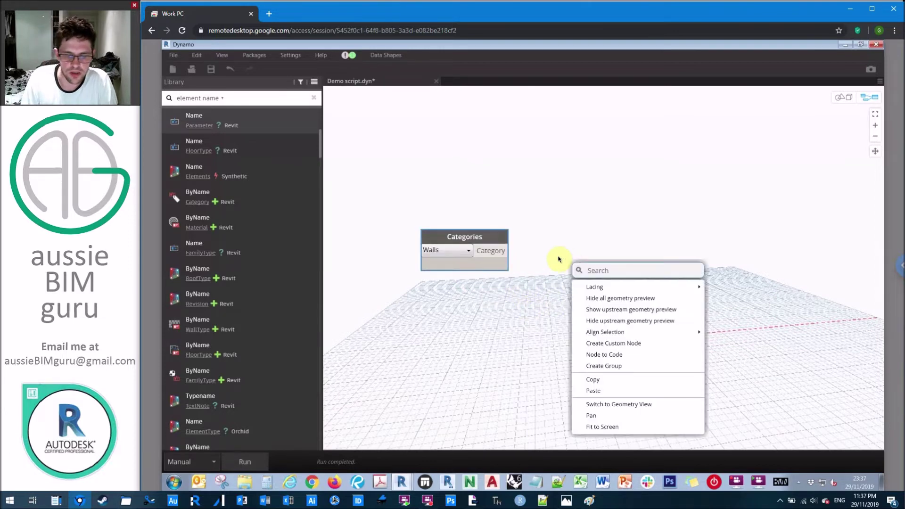
{"action": "type", "text": "all e"}
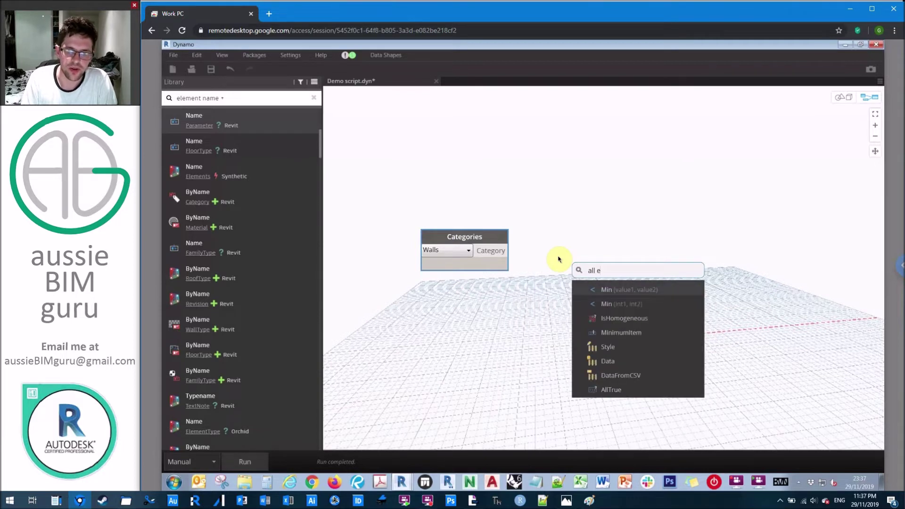
{"action": "type", "text": "lements of category"}
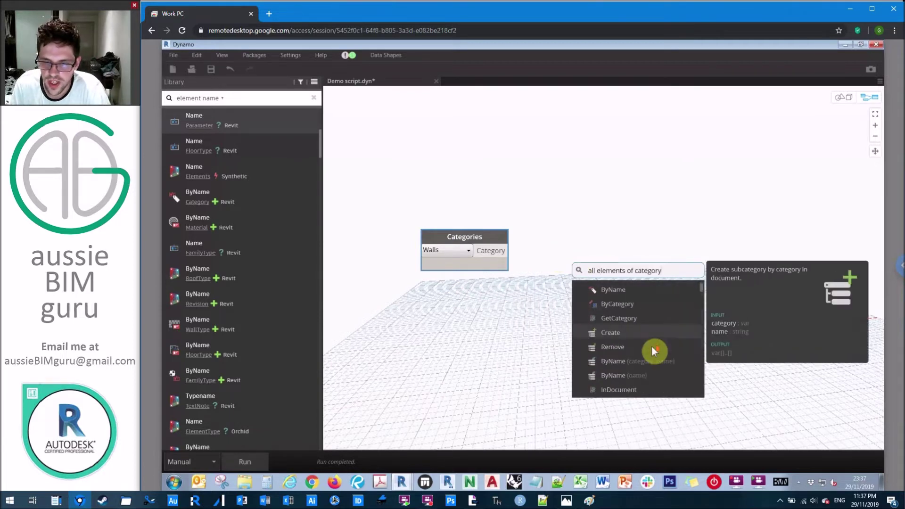
{"action": "scroll", "coordinate": [630, 356], "scroll_direction": "down", "scroll_amount": 1}
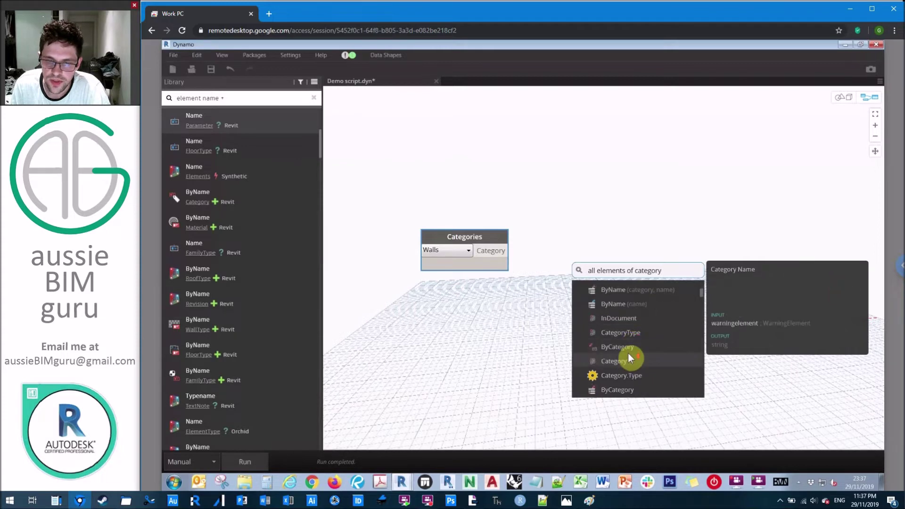
{"action": "scroll", "coordinate": [645, 362], "scroll_direction": "down", "scroll_amount": 2}
{"action": "left_click", "coordinate": [652, 374]}
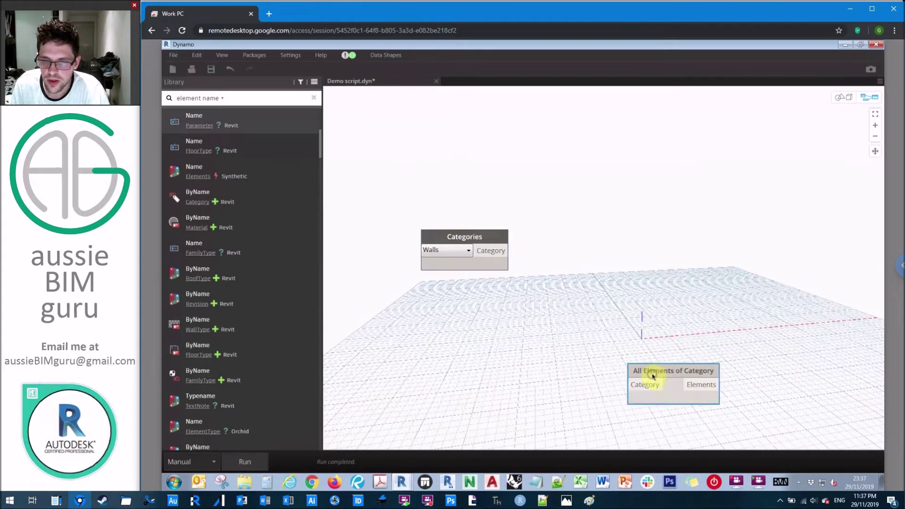
{"action": "left_click_drag", "start_coordinate": [507, 251], "coordinate": [530, 252]}
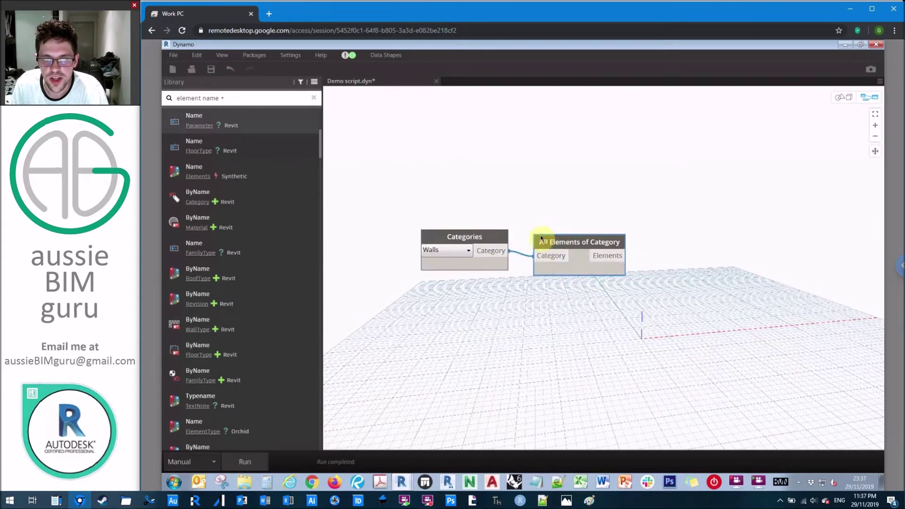
{"action": "left_click", "coordinate": [658, 202]}
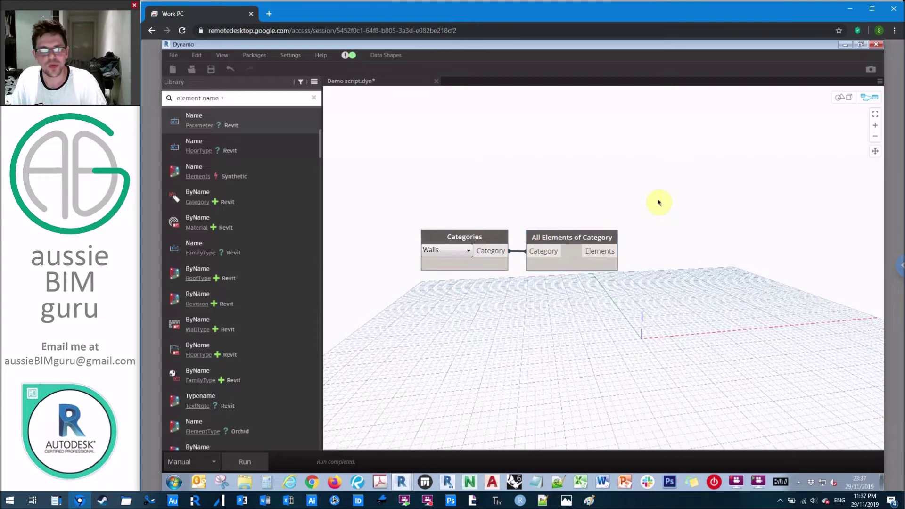
- Search the node library for "element group" and add the Clockwork Element.Group node to the graph
{"action": "scroll", "coordinate": [655, 208], "scroll_direction": "down", "scroll_amount": 2}
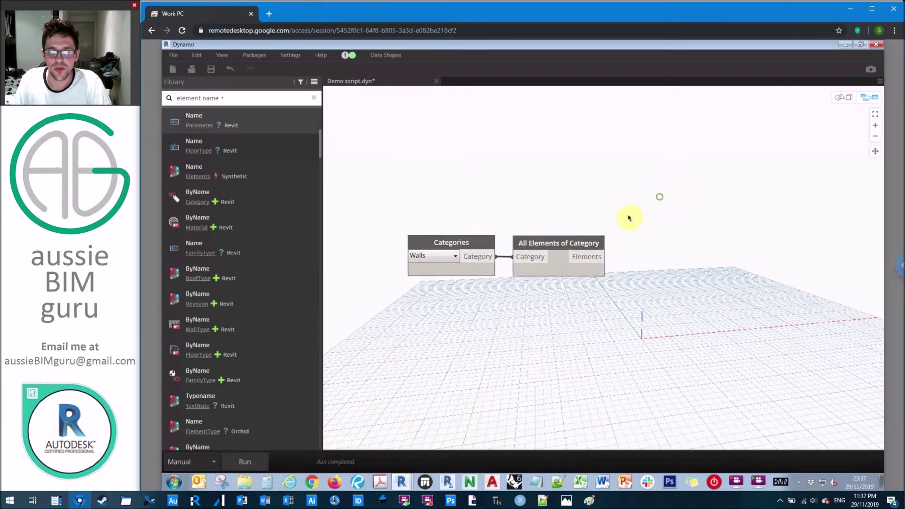
{"action": "right_click", "coordinate": [647, 225]}
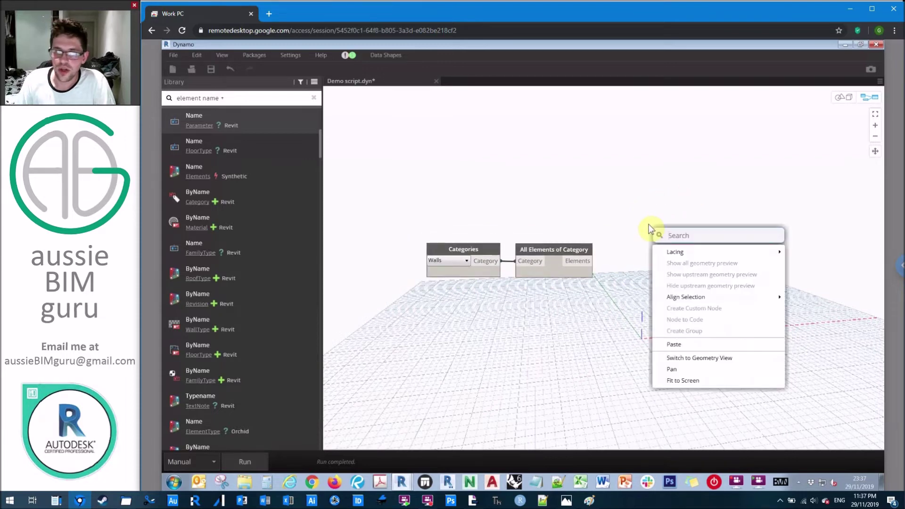
{"action": "left_click_drag", "start_coordinate": [242, 98], "coordinate": [157, 96]}
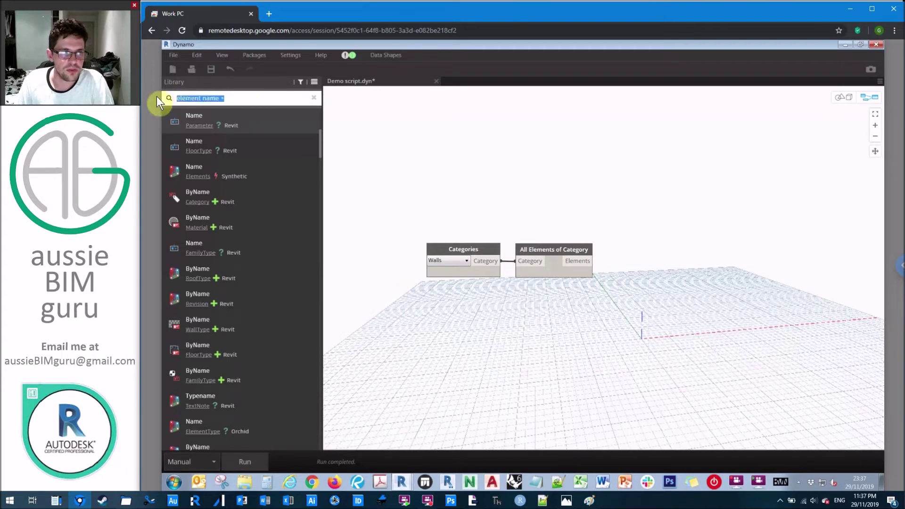
{"action": "type", "text": "eleme"}
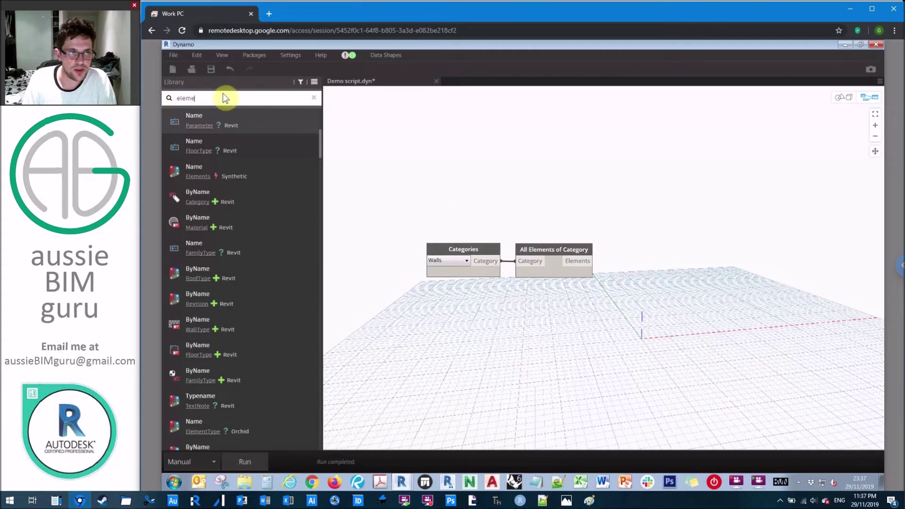
{"action": "key", "text": "BackSpace"}
{"action": "key", "text": "BackSpace"}
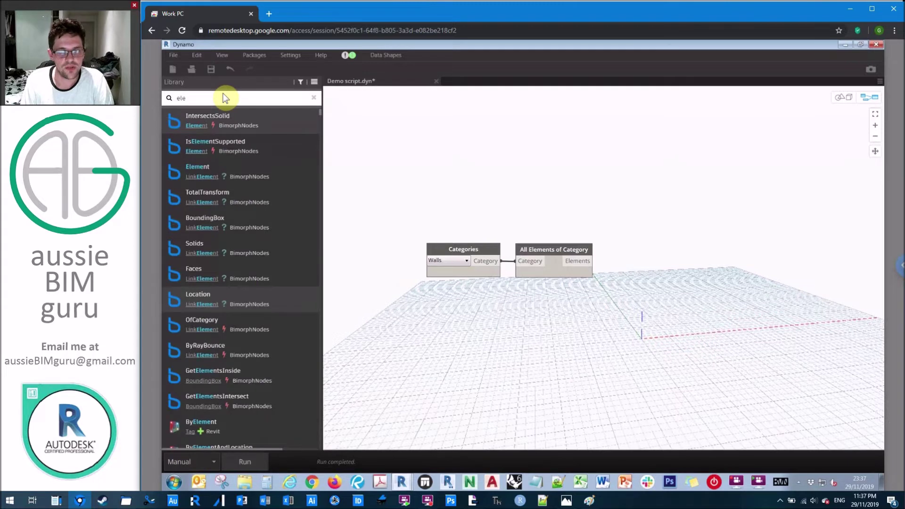
{"action": "type", "text": "ment g"}
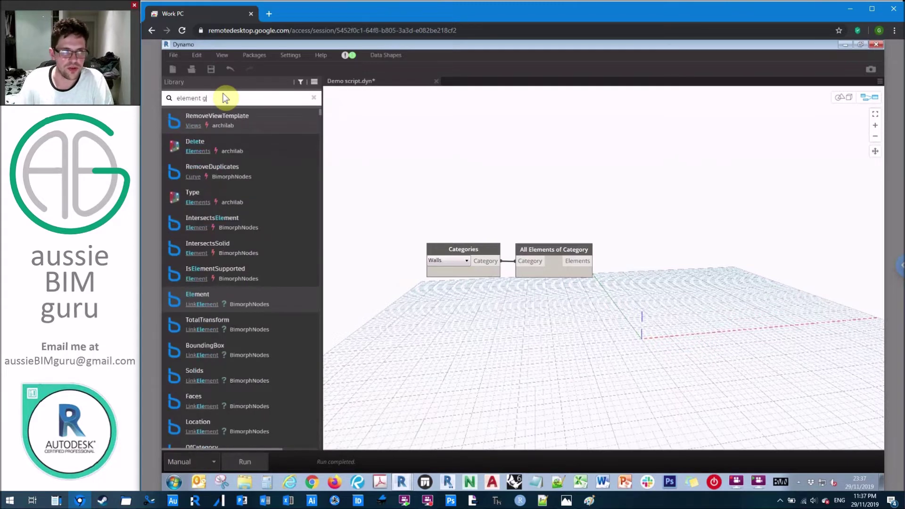
{"action": "type", "text": "roup"}
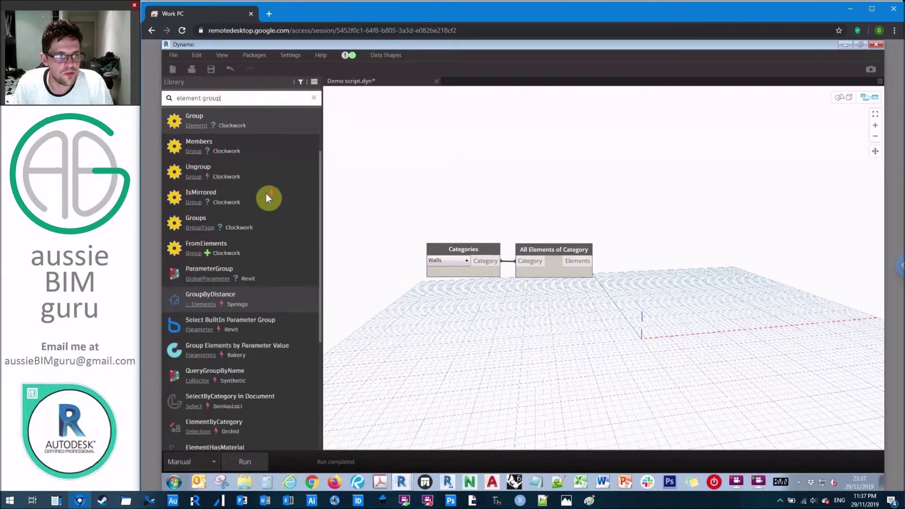
{"action": "scroll", "coordinate": [265, 193], "scroll_direction": "down", "scroll_amount": 3}
{"action": "scroll", "coordinate": [234, 143], "scroll_direction": "up", "scroll_amount": 6}
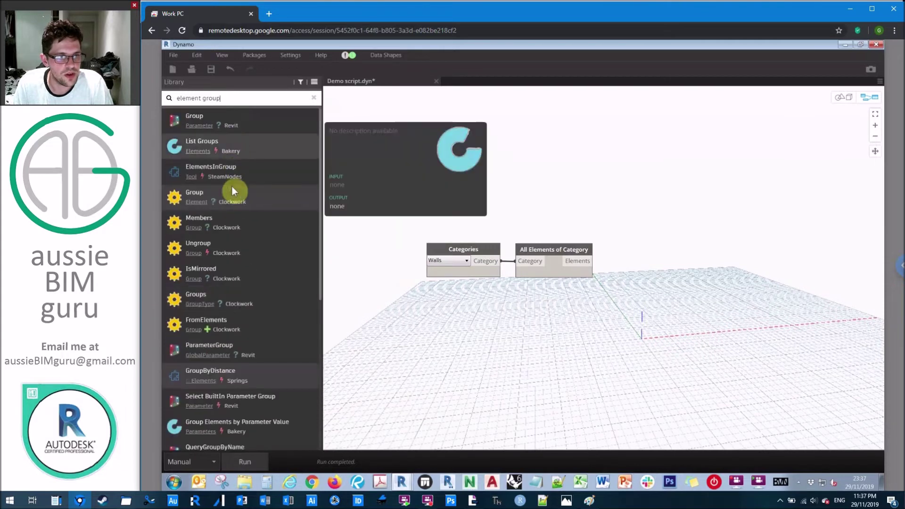
{"action": "left_click", "coordinate": [226, 197]}
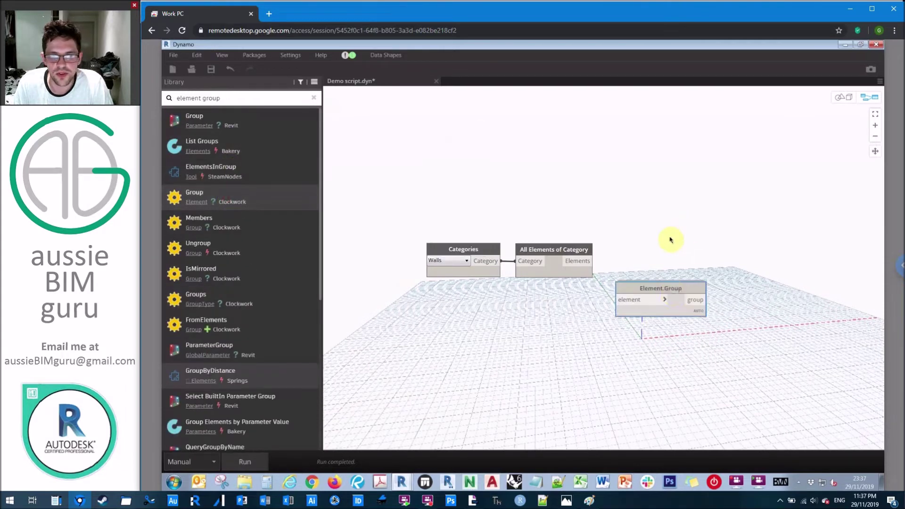
- Move the Element.Group node beyond All Elements of Category and feed the Elements output into its element input
{"action": "left_click_drag", "start_coordinate": [672, 289], "coordinate": [734, 201]}
{"action": "left_click", "coordinate": [590, 262]}
{"action": "left_click", "coordinate": [680, 212]}
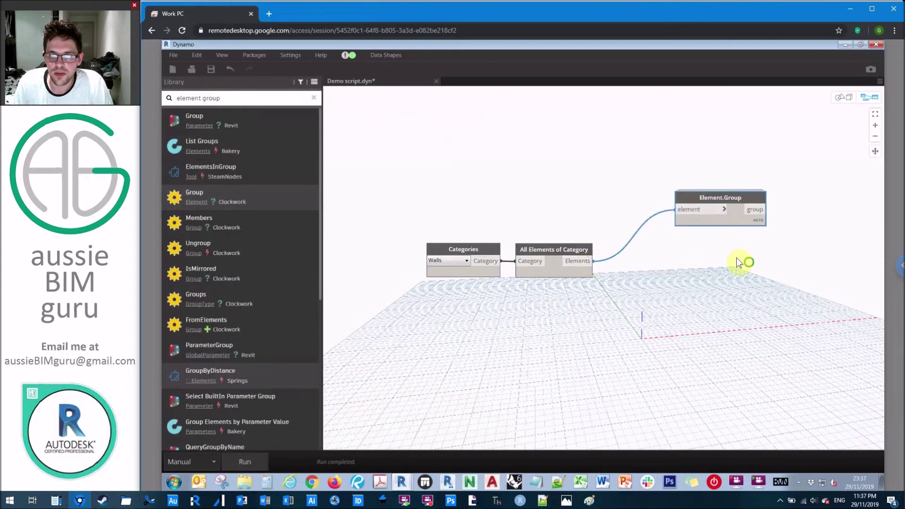
- Run the graph and look through the list of groups output by the Element.Group node
{"action": "middle_click_drag", "start_coordinate": [738, 259], "coordinate": [583, 252]}
{"action": "left_click", "coordinate": [260, 464]}
{"action": "scroll", "coordinate": [603, 207], "scroll_direction": "up", "scroll_amount": 1}
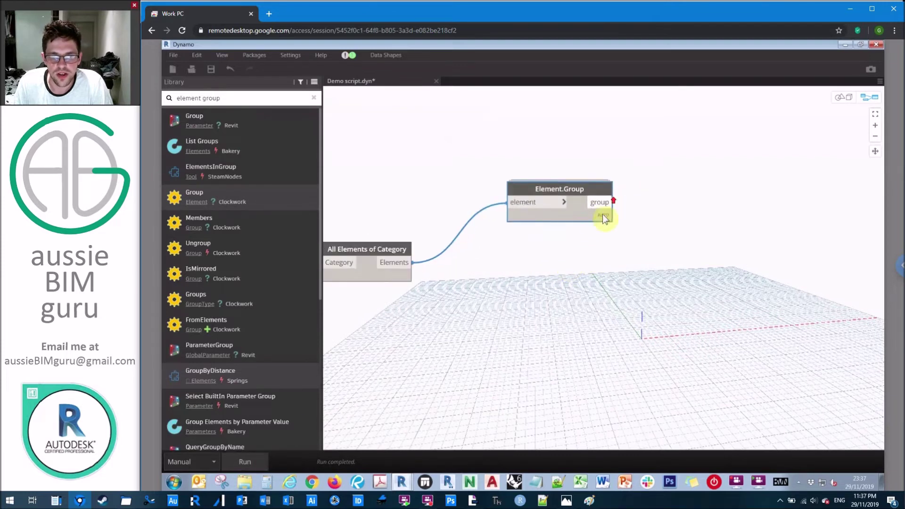
{"action": "mouse_move", "coordinate": [603, 231]}
{"action": "scroll", "coordinate": [588, 278], "scroll_direction": "down", "scroll_amount": 5}
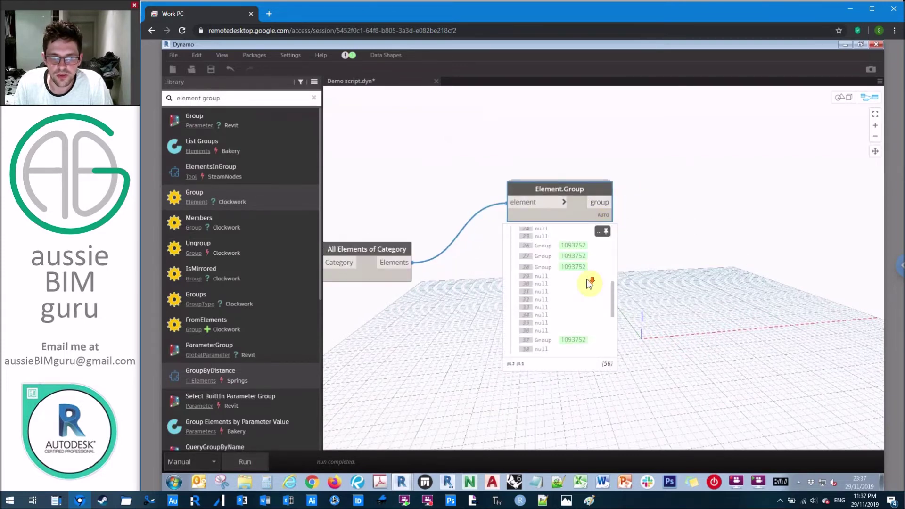
{"action": "left_click", "coordinate": [604, 232]}
{"action": "left_click", "coordinate": [672, 258]}
- Search the node library for "clockwork workset" and look through the results for a workset node
{"action": "middle_click_drag", "start_coordinate": [669, 247], "coordinate": [452, 215]}
{"action": "scroll", "coordinate": [452, 214], "scroll_direction": "down", "scroll_amount": 1}
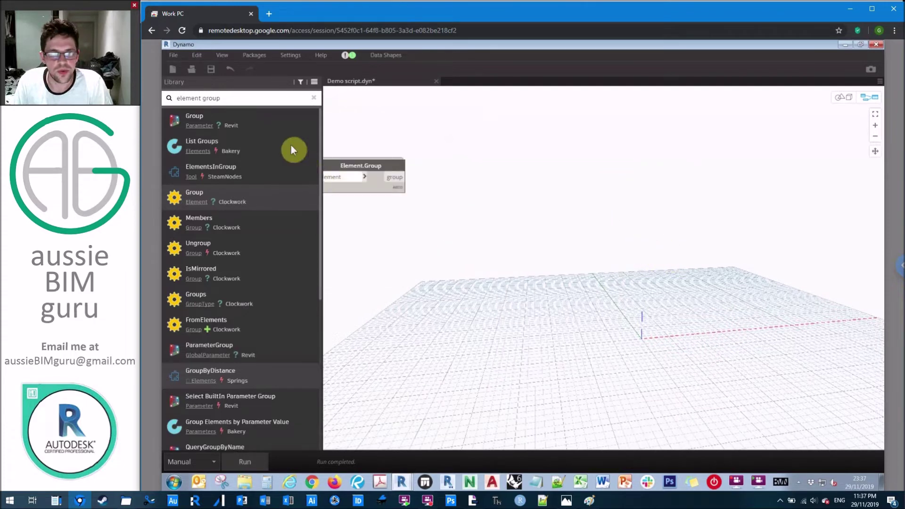
{"action": "triple_click", "coordinate": [235, 98]}
{"action": "type", "text": "clockwor"}
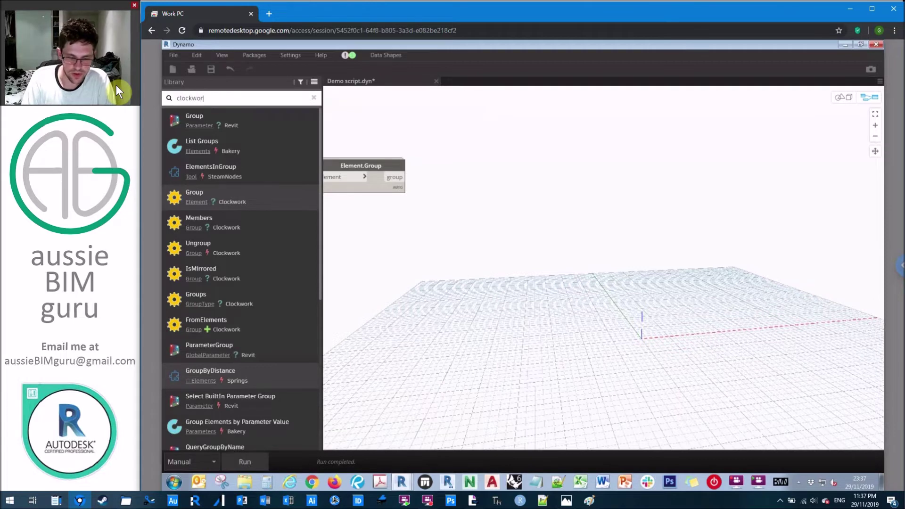
{"action": "type", "text": "k workset"}
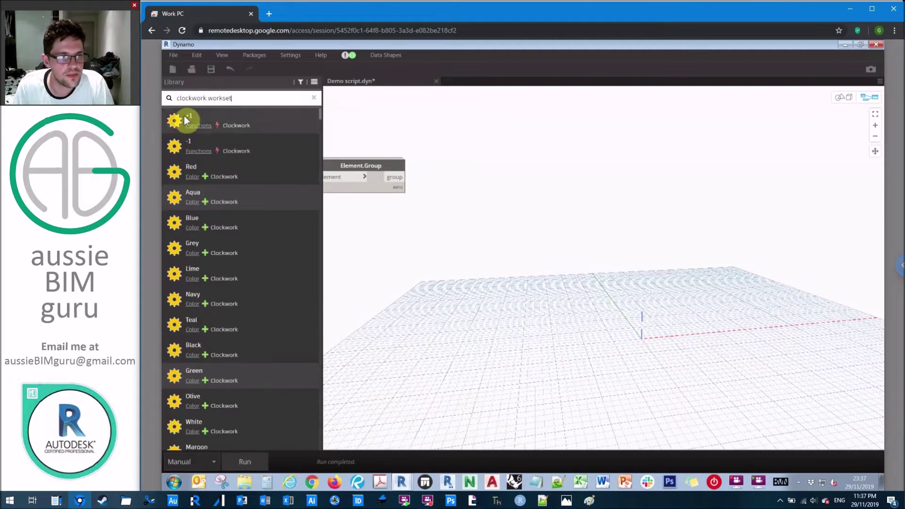
{"action": "scroll", "coordinate": [242, 359], "scroll_direction": "down", "scroll_amount": 6}
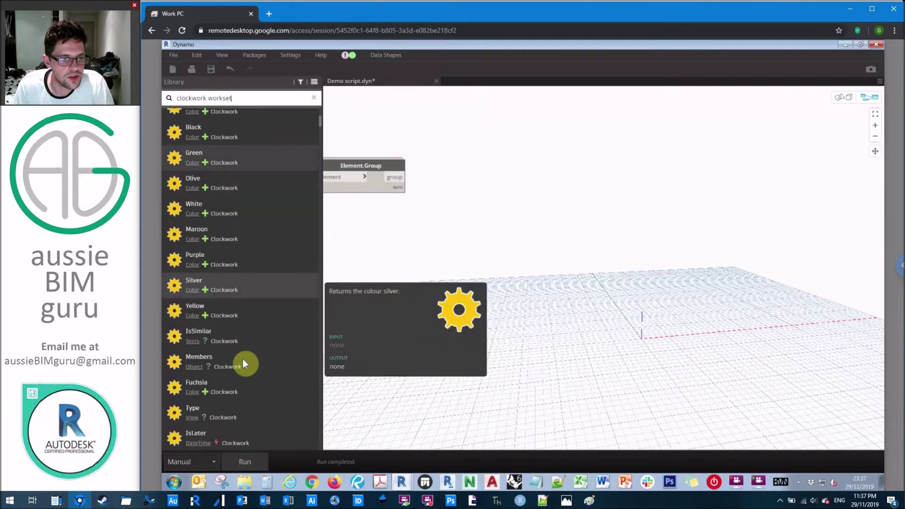
{"action": "scroll", "coordinate": [242, 359], "scroll_direction": "down", "scroll_amount": 5}
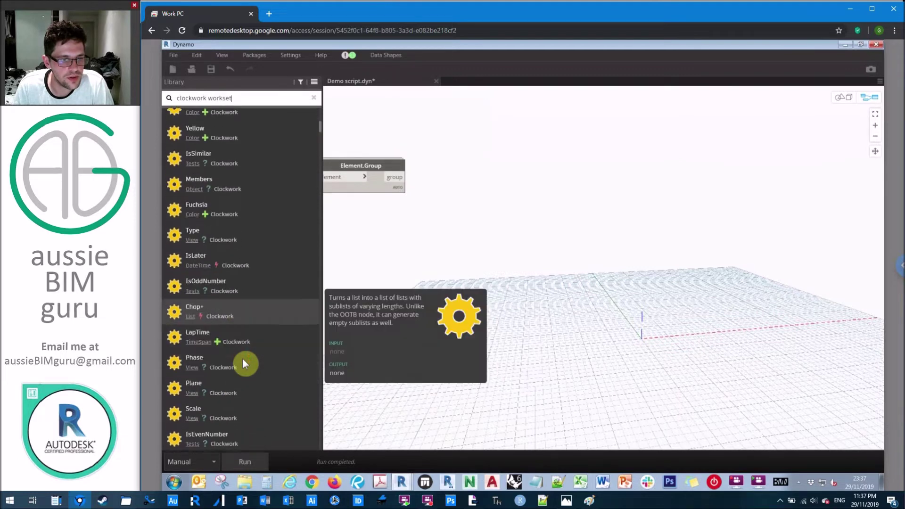
{"action": "scroll", "coordinate": [242, 359], "scroll_direction": "down", "scroll_amount": 5}
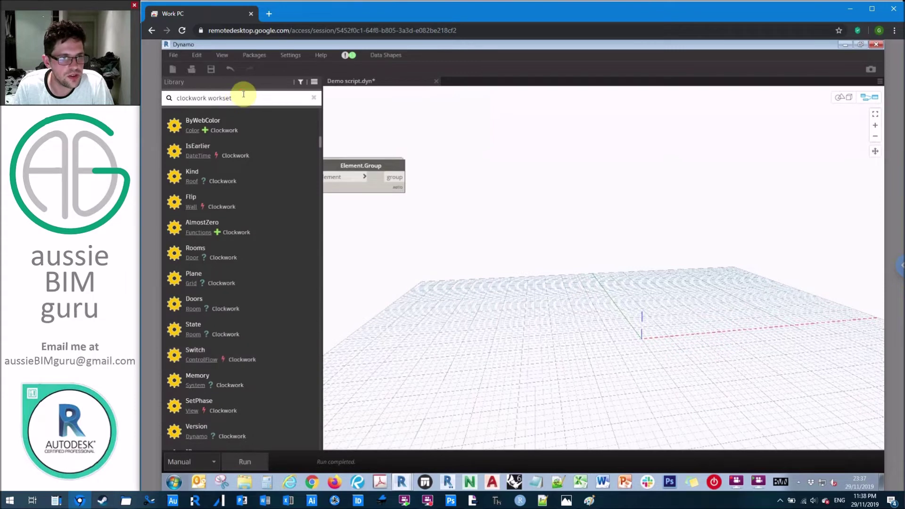
- Find the Clockwork Element.Workset node with "workset element", place it beside Element.Group and feed the group output into its element input
{"action": "left_click_drag", "start_coordinate": [238, 98], "coordinate": [147, 91]}
{"action": "type", "text": "workset"}
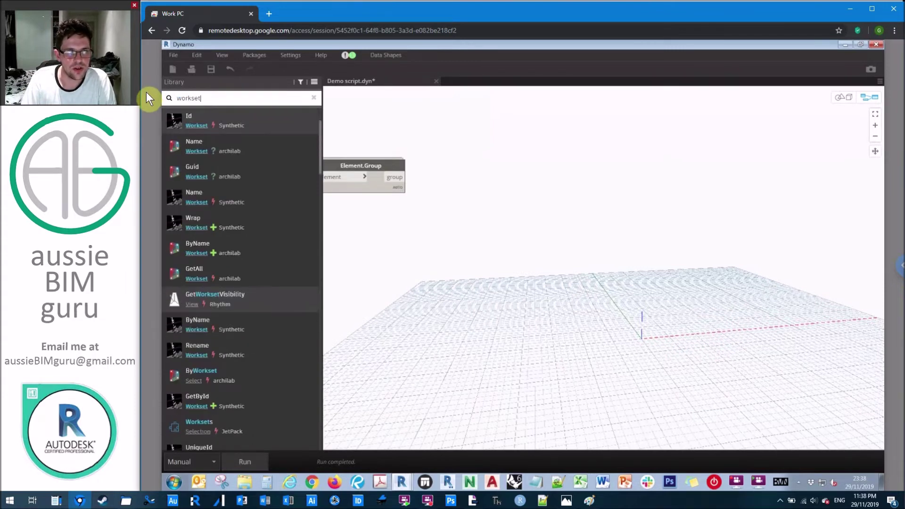
{"action": "type", "text": " element"}
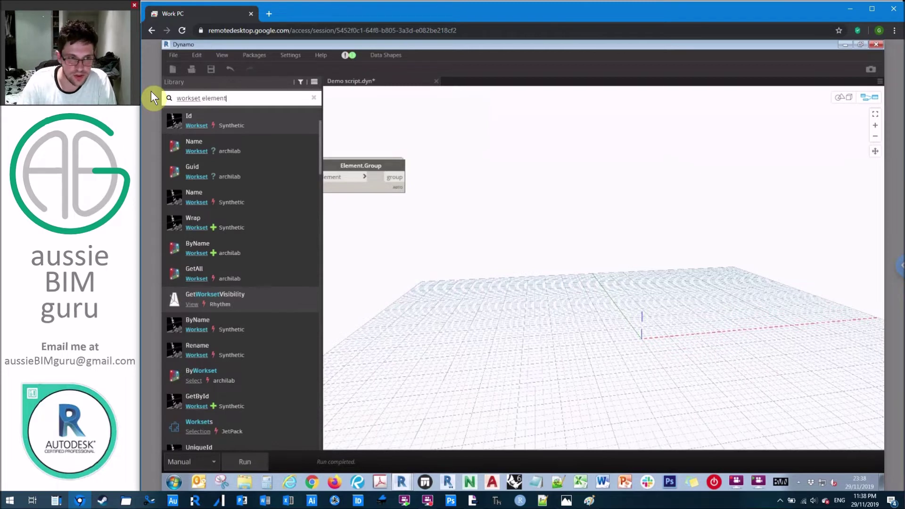
{"action": "mouse_move", "coordinate": [228, 113]}
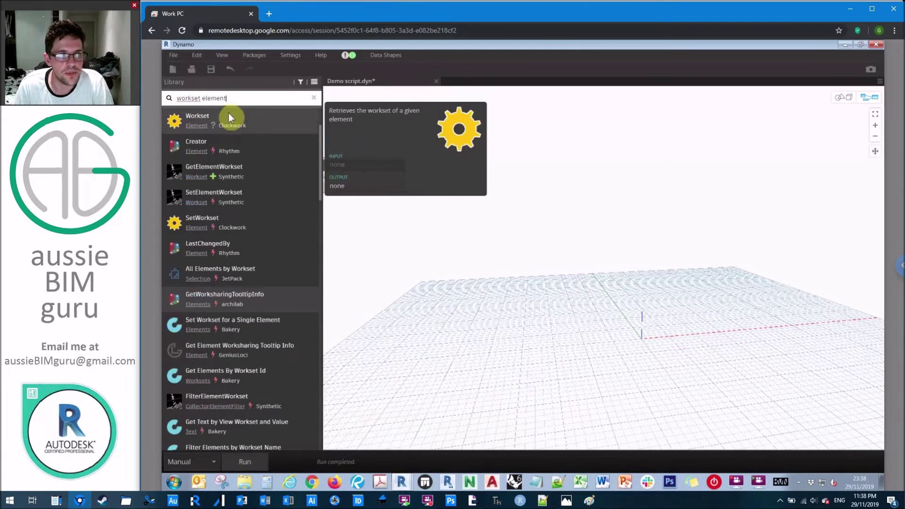
{"action": "left_click", "coordinate": [228, 116]}
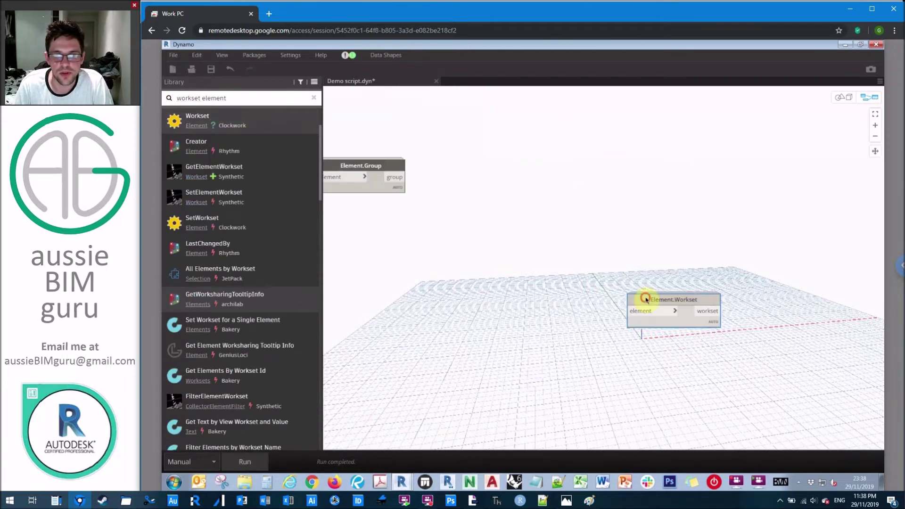
{"action": "left_click_drag", "start_coordinate": [645, 299], "coordinate": [466, 125]}
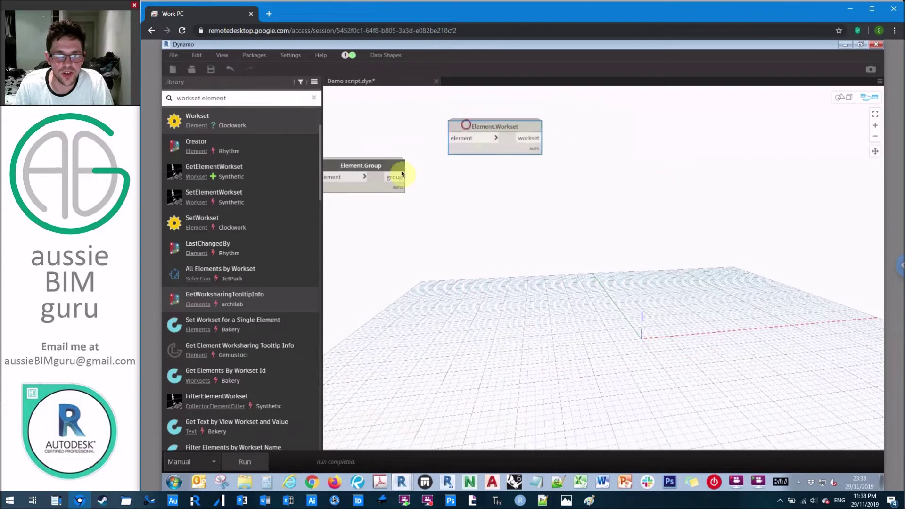
{"action": "left_click", "coordinate": [466, 137]}
{"action": "left_click", "coordinate": [509, 204]}
- Add the Clockwork Element.Name+ node beside Element.Workset and feed the workset output into its element input
{"action": "left_click", "coordinate": [235, 97]}
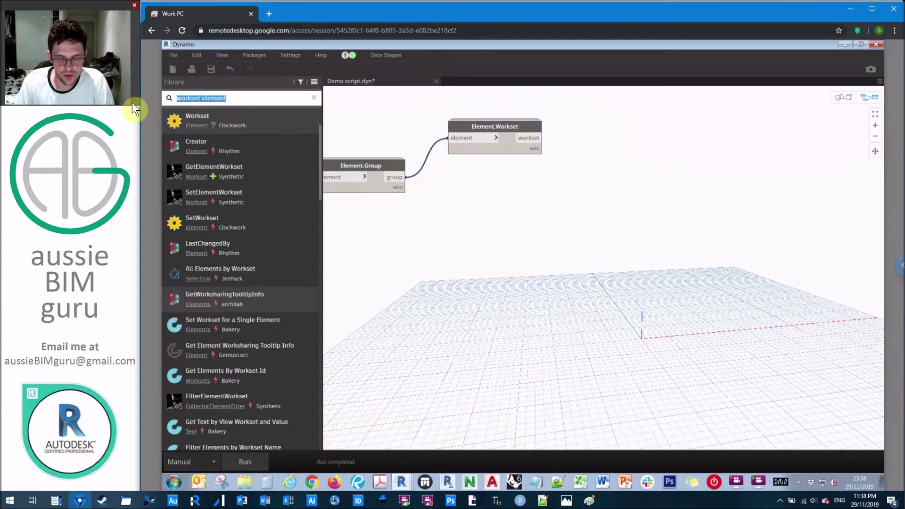
{"action": "type", "text": "nam"}
{"action": "key", "text": "Caps_Lock"}
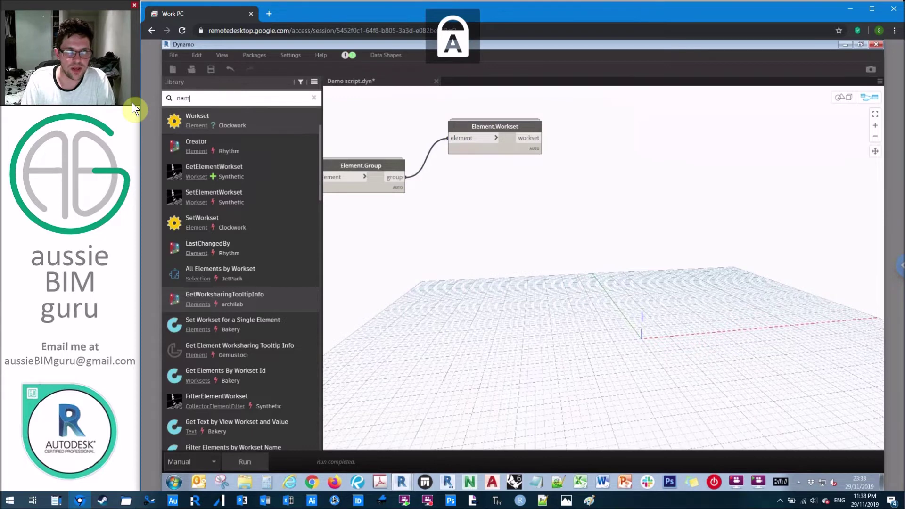
{"action": "key", "text": "BackSpace"}
{"action": "type", "text": "E"}
{"action": "key", "text": "BackSpace"}
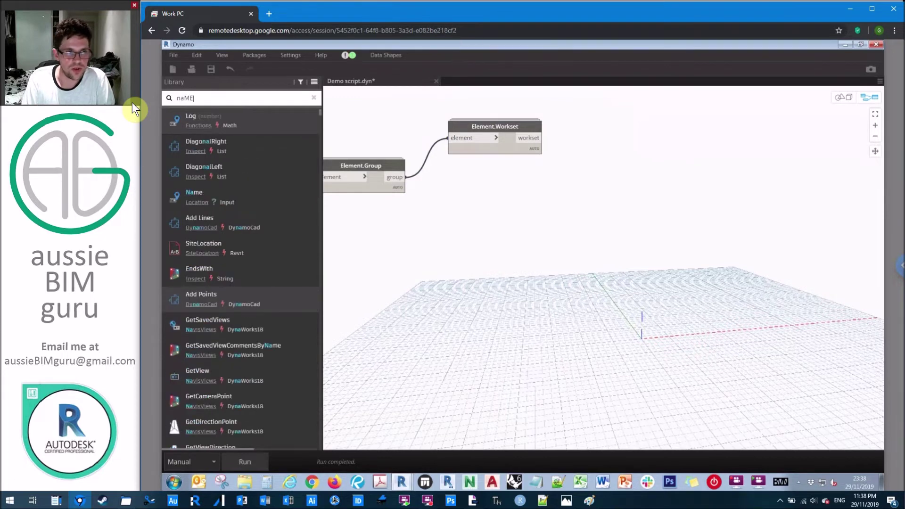
{"action": "type", "text": "ME"}
{"action": "key", "text": "Caps_Lock"}
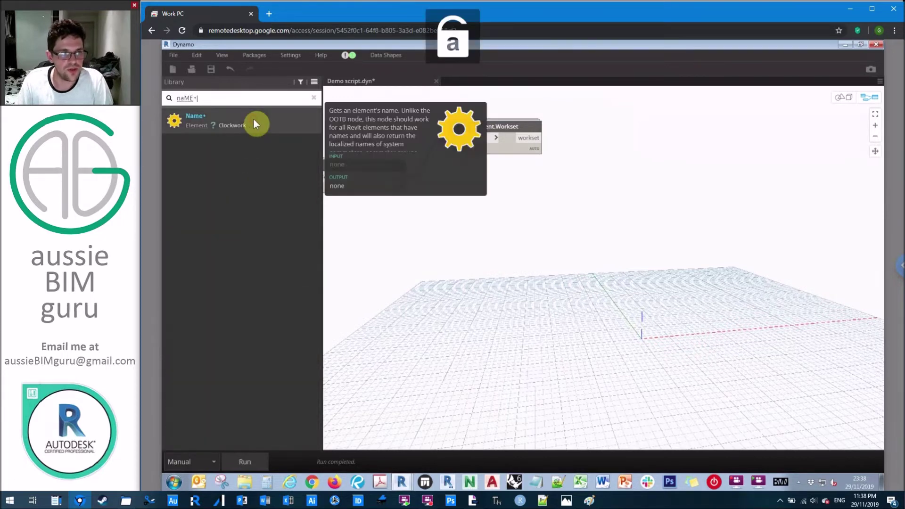
{"action": "left_click", "coordinate": [255, 121]}
{"action": "left_click_drag", "start_coordinate": [632, 253], "coordinate": [574, 131]}
{"action": "left_click", "coordinate": [563, 131]}
{"action": "left_click", "coordinate": [560, 210]}
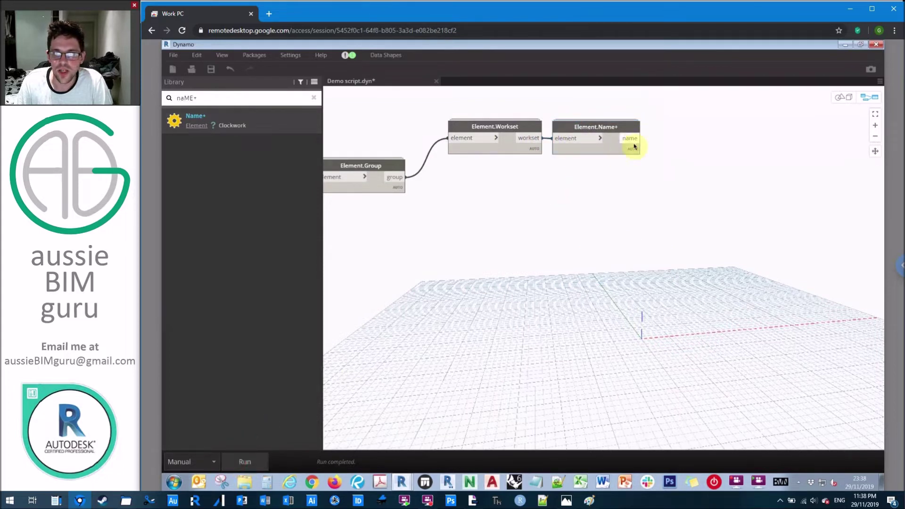
- Examine the list of names output by the Element.Name+ node
{"action": "mouse_move", "coordinate": [605, 227]}
{"action": "scroll", "coordinate": [606, 228], "scroll_direction": "down", "scroll_amount": 3}
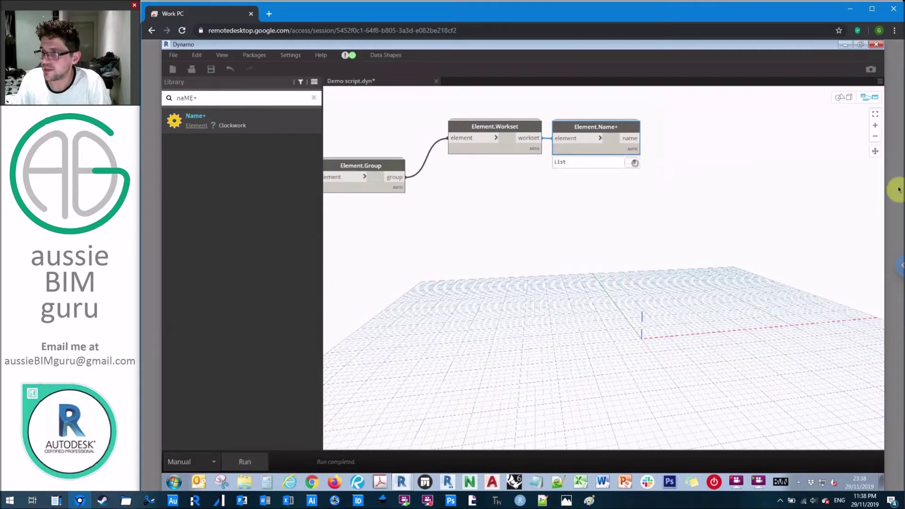
{"action": "left_click", "coordinate": [660, 173]}
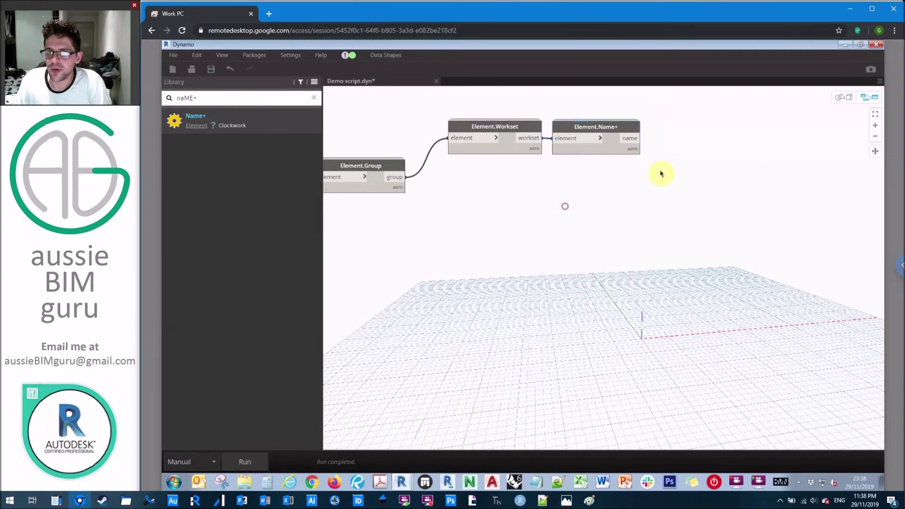
- Add a + node beside Element.Name+, feed the name output into its y input and bring the node level with Element.Name+
{"action": "middle_click_drag", "start_coordinate": [661, 172], "coordinate": [541, 255]}
{"action": "scroll", "coordinate": [572, 201], "scroll_direction": "up", "scroll_amount": 3}
{"action": "right_click", "coordinate": [556, 199]}
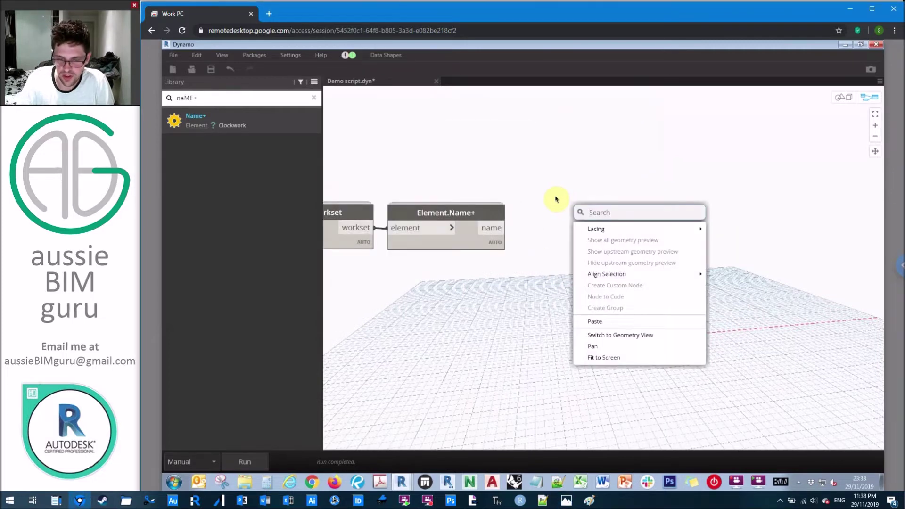
{"action": "type", "text": "+"}
{"action": "left_click", "coordinate": [638, 238]}
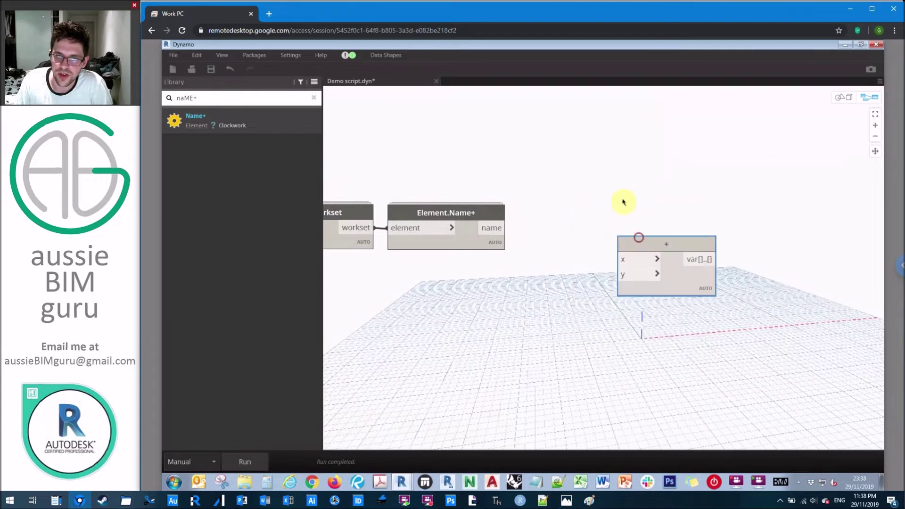
{"action": "left_click", "coordinate": [506, 227]}
{"action": "left_click", "coordinate": [612, 226]}
{"action": "mouse_move", "coordinate": [606, 192]}
{"action": "left_mouse_down"}
{"action": "mouse_move", "coordinate": [616, 188]}
{"action": "mouse_move", "coordinate": [600, 188]}
{"action": "mouse_move", "coordinate": [609, 193]}
{"action": "left_mouse_up"}
- Add a String node reading "Grouped: " above Element.Name+ and feed its output into the x input of the + node
{"action": "right_click", "coordinate": [498, 161]}
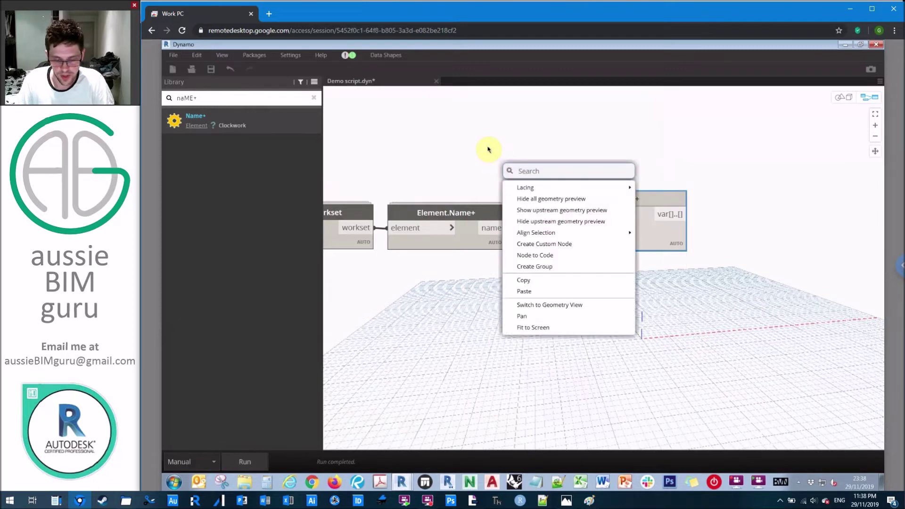
{"action": "type", "text": "string"}
{"action": "left_click", "coordinate": [574, 191]}
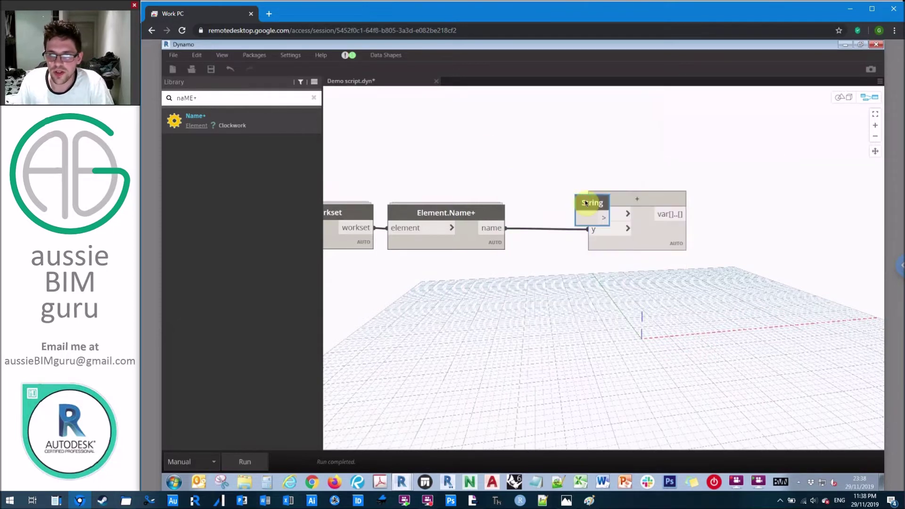
{"action": "left_click_drag", "start_coordinate": [587, 200], "coordinate": [506, 167]}
{"action": "key", "text": "Caps_Lock"}
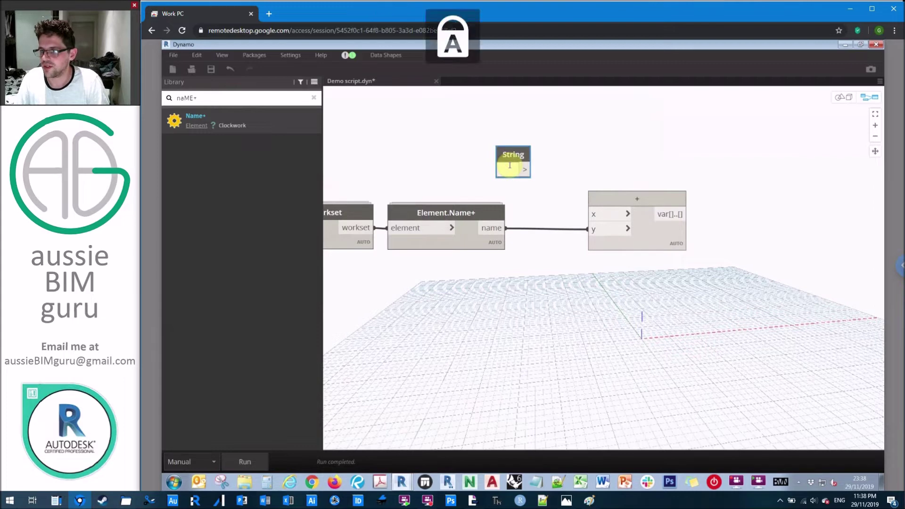
{"action": "type", "text": "G"}
{"action": "key", "text": "Caps_Lock"}
{"action": "type", "text": "rouped:"}
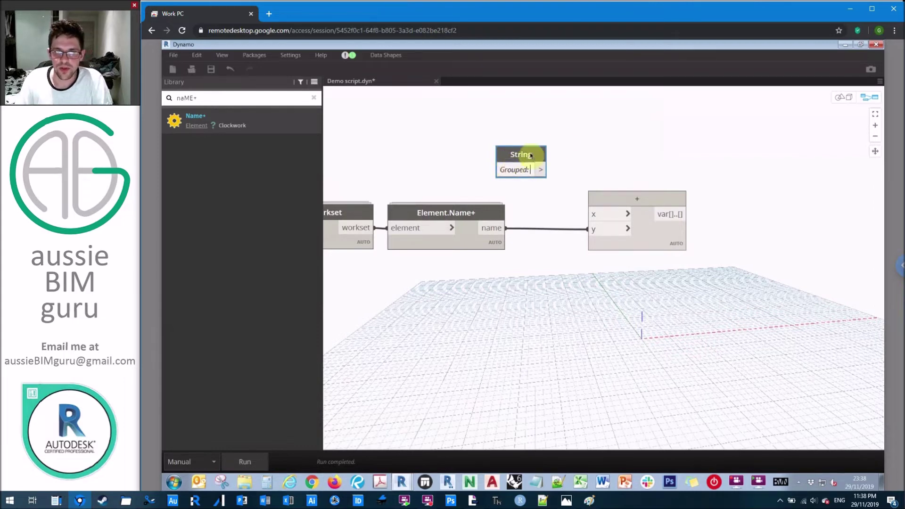
{"action": "left_click", "coordinate": [588, 139]}
{"action": "left_click_drag", "start_coordinate": [542, 153], "coordinate": [590, 214]}
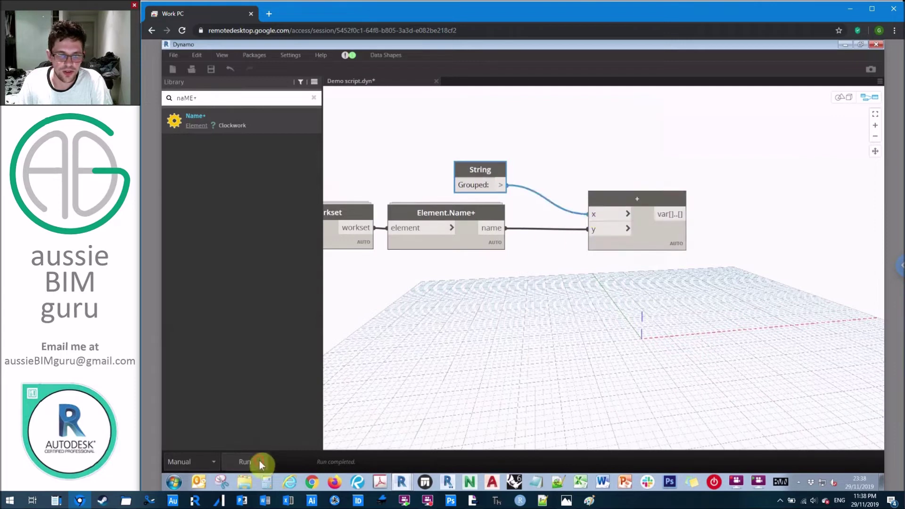
- Run the script and examine the list output by the + node
{"action": "left_click", "coordinate": [677, 261]}
{"action": "scroll", "coordinate": [659, 300], "scroll_direction": "down", "scroll_amount": 8}
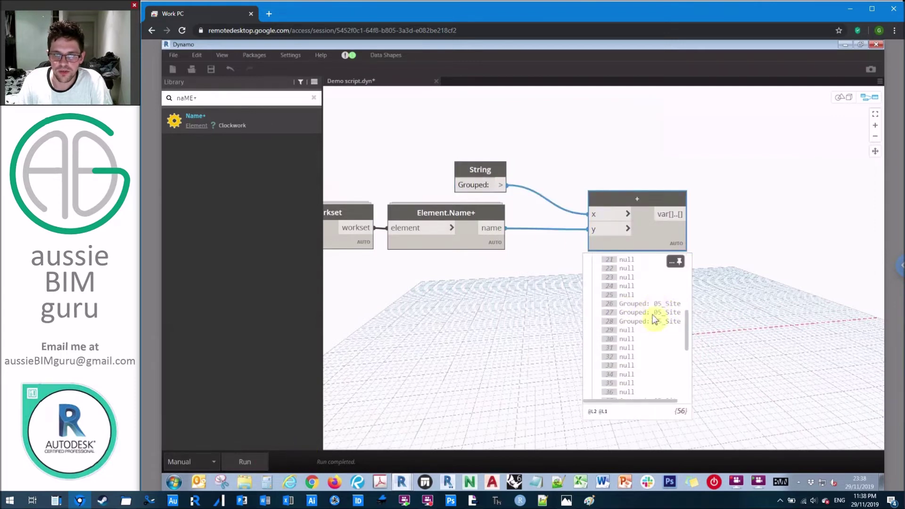
{"action": "scroll", "coordinate": [652, 313], "scroll_direction": "up", "scroll_amount": 2}
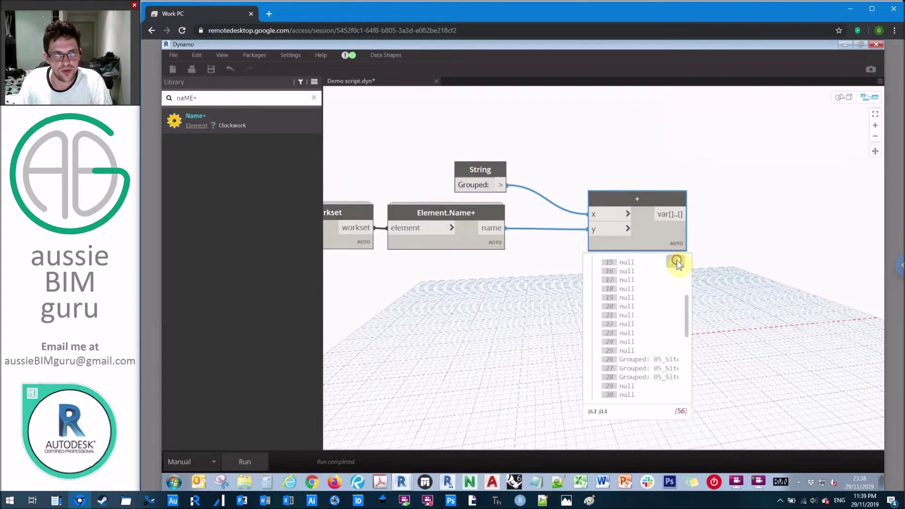
- Add an Object.IsNull node below Element.Workset and feed the Element.Group output into its obj input
{"action": "scroll", "coordinate": [731, 258], "scroll_direction": "down", "scroll_amount": 4}
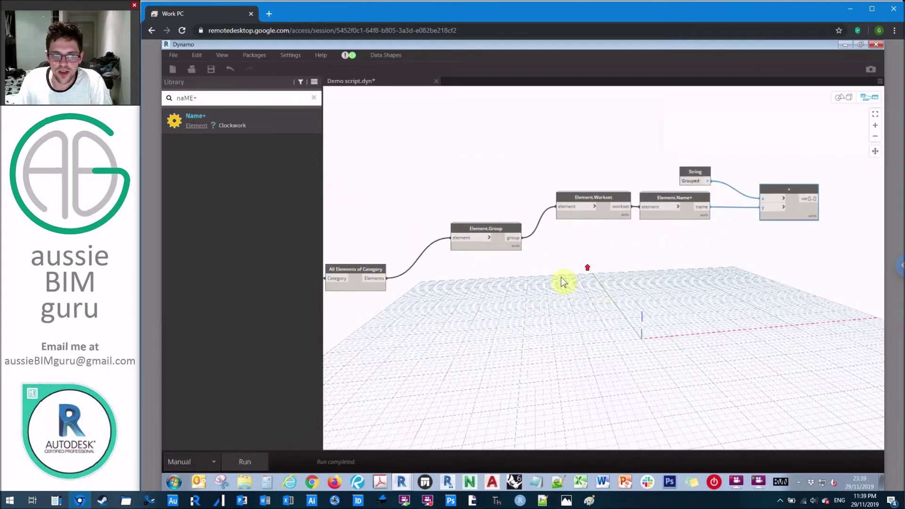
{"action": "scroll", "coordinate": [561, 278], "scroll_direction": "up", "scroll_amount": 2}
{"action": "right_click", "coordinate": [561, 278]}
{"action": "type", "text": "is null"}
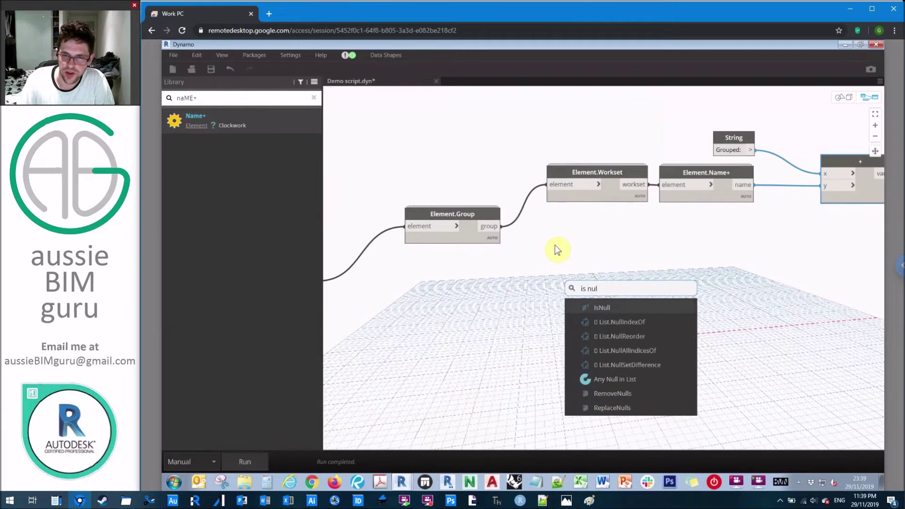
{"action": "left_click", "coordinate": [634, 311]}
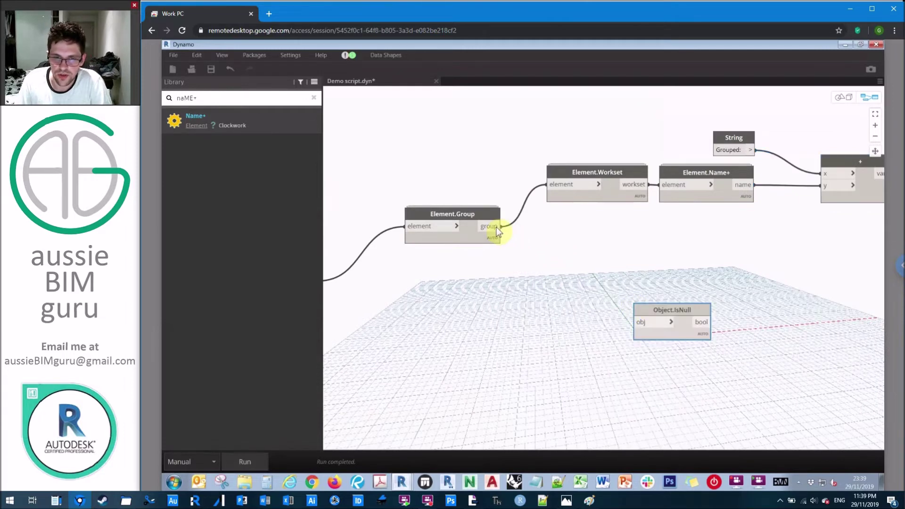
{"action": "left_click", "coordinate": [637, 321]}
{"action": "left_click_drag", "start_coordinate": [650, 307], "coordinate": [589, 258]}
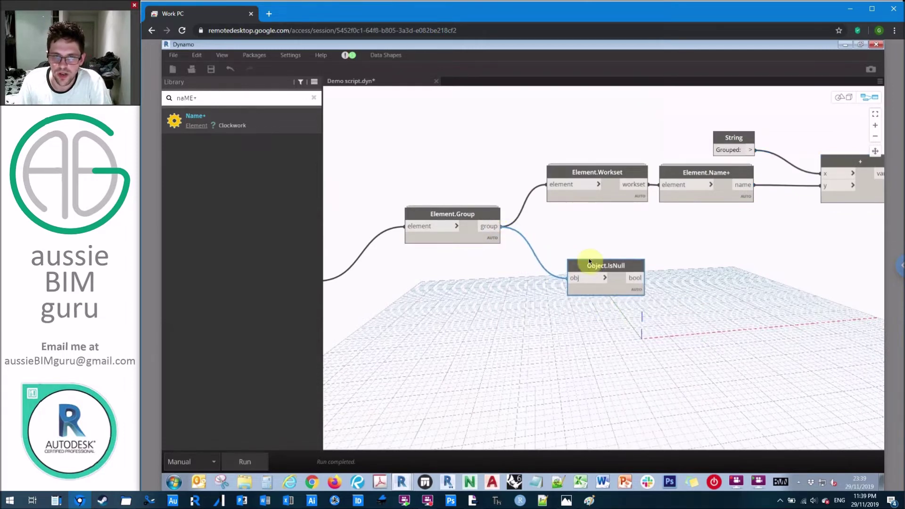
- Run the script and examine the true/false list output by Object.IsNull
{"action": "left_click", "coordinate": [258, 462]}
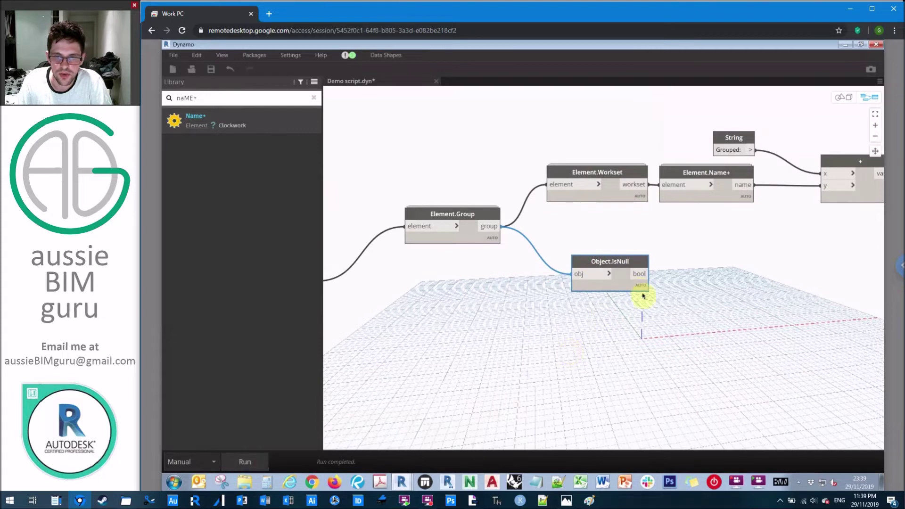
{"action": "mouse_move", "coordinate": [644, 303]}
{"action": "middle_click_drag", "start_coordinate": [672, 331], "coordinate": [595, 283]}
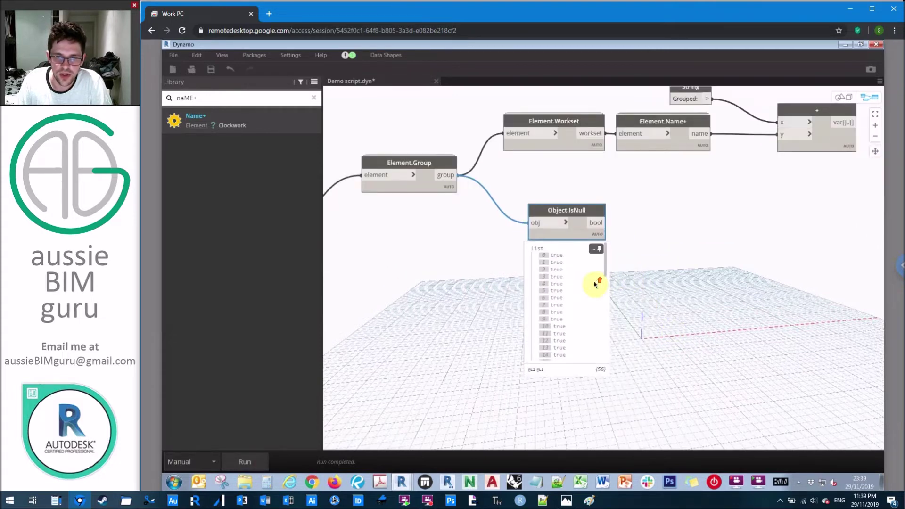
{"action": "scroll", "coordinate": [566, 293], "scroll_direction": "down", "scroll_amount": 4}
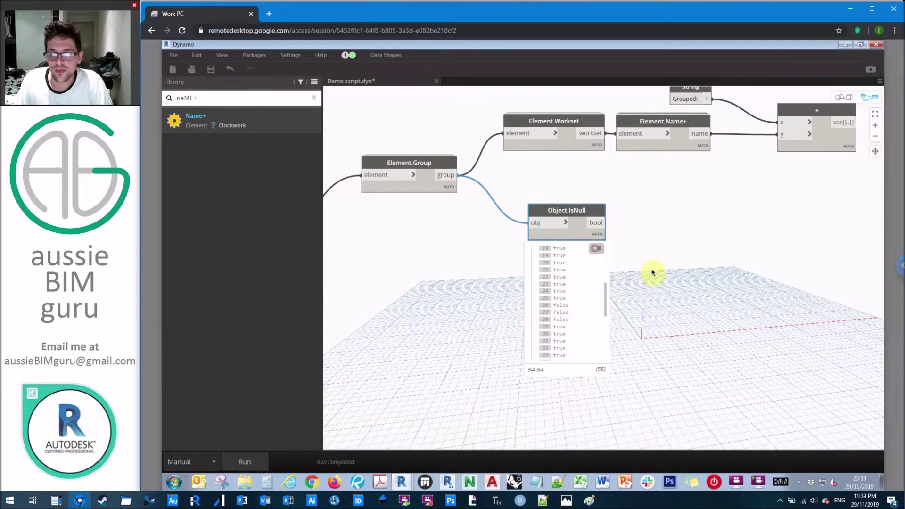
- Duplicate the Element.Workset and Element.Name+ nodes together and place the copies below Object.IsNull
{"action": "scroll", "coordinate": [668, 272], "scroll_direction": "down", "scroll_amount": 3}
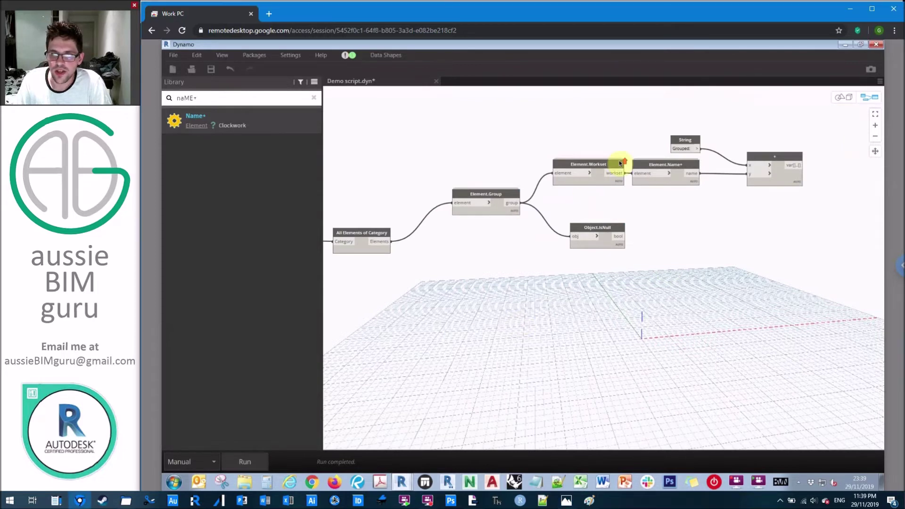
{"action": "scroll", "coordinate": [622, 169], "scroll_direction": "up", "scroll_amount": 5}
{"action": "left_click_drag", "start_coordinate": [733, 240], "coordinate": [619, 171]}
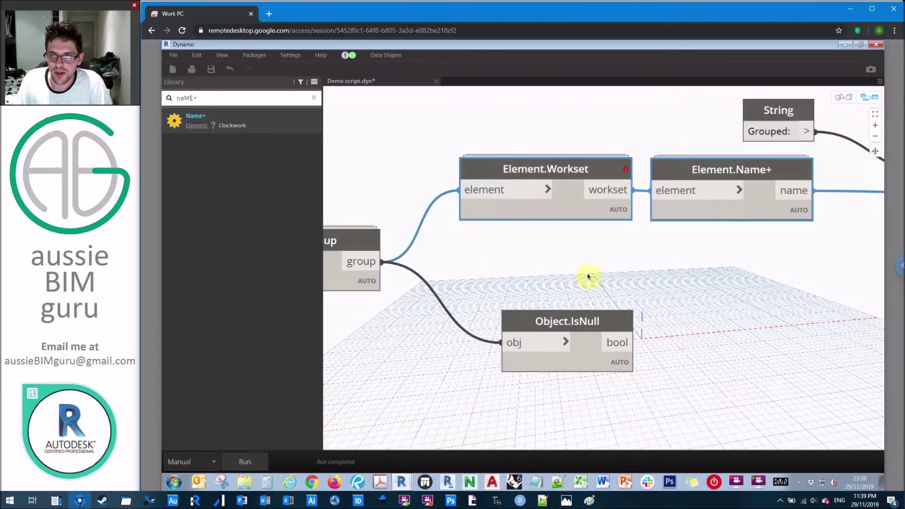
{"action": "scroll", "coordinate": [587, 277], "scroll_direction": "down", "scroll_amount": 3}
{"action": "middle_click_drag", "start_coordinate": [535, 369], "coordinate": [740, 273]}
{"action": "key", "text": "ctrl+v"}
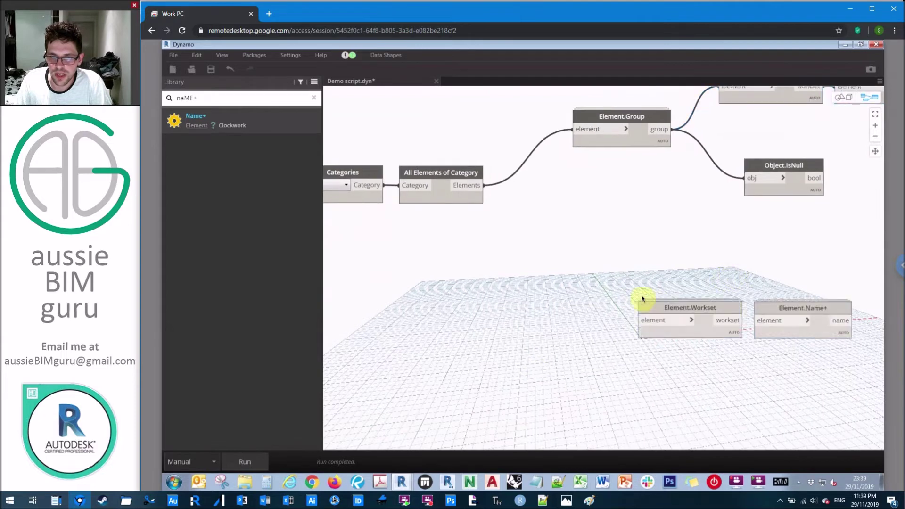
{"action": "left_click_drag", "start_coordinate": [647, 305], "coordinate": [599, 282]}
- Feed the Elements output of All Elements of Category into the copied Element.Workset node and shift the copied pair closer to it
{"action": "left_click", "coordinate": [482, 185]}
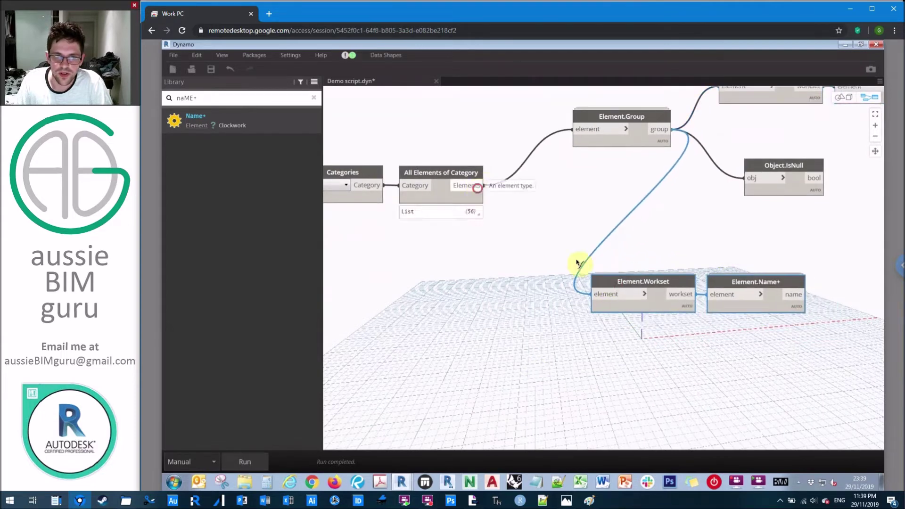
{"action": "left_click", "coordinate": [595, 294]}
{"action": "left_click_drag", "start_coordinate": [626, 284], "coordinate": [590, 279]}
- Run the script and examine the workset names output by the copied Element.Name+ node
{"action": "left_click", "coordinate": [251, 462]}
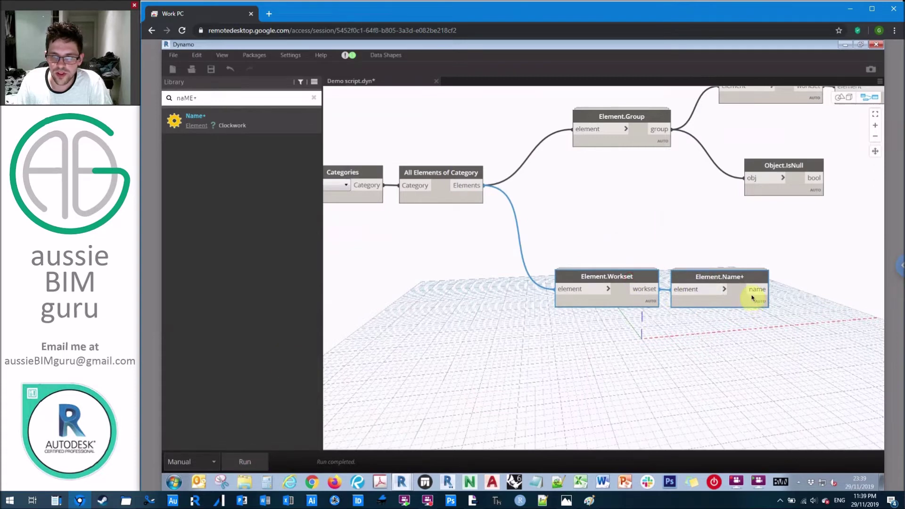
{"action": "mouse_move", "coordinate": [752, 300]}
{"action": "left_click", "coordinate": [761, 316]}
{"action": "middle_click_drag", "start_coordinate": [792, 336], "coordinate": [728, 278]}
{"action": "scroll", "coordinate": [658, 333], "scroll_direction": "up", "scroll_amount": 1}
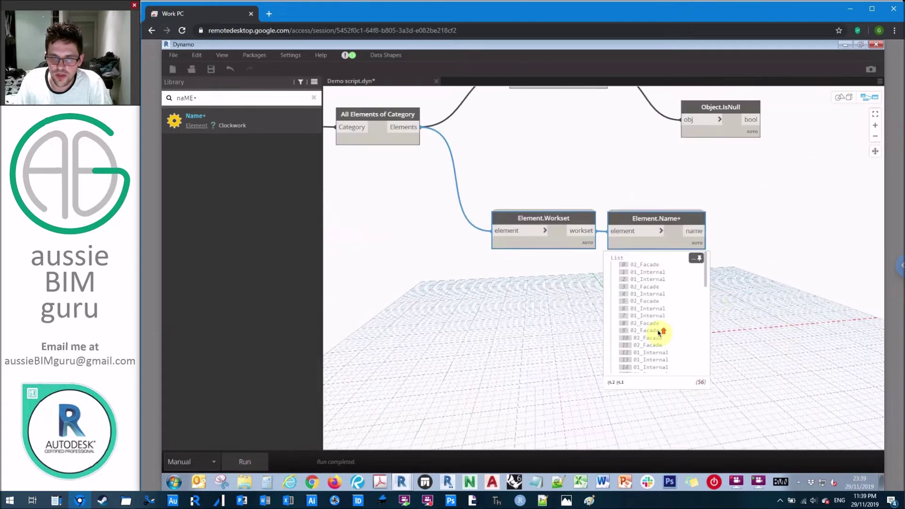
{"action": "scroll", "coordinate": [788, 299], "scroll_direction": "up", "scroll_amount": 1}
{"action": "scroll", "coordinate": [642, 309], "scroll_direction": "down", "scroll_amount": 5}
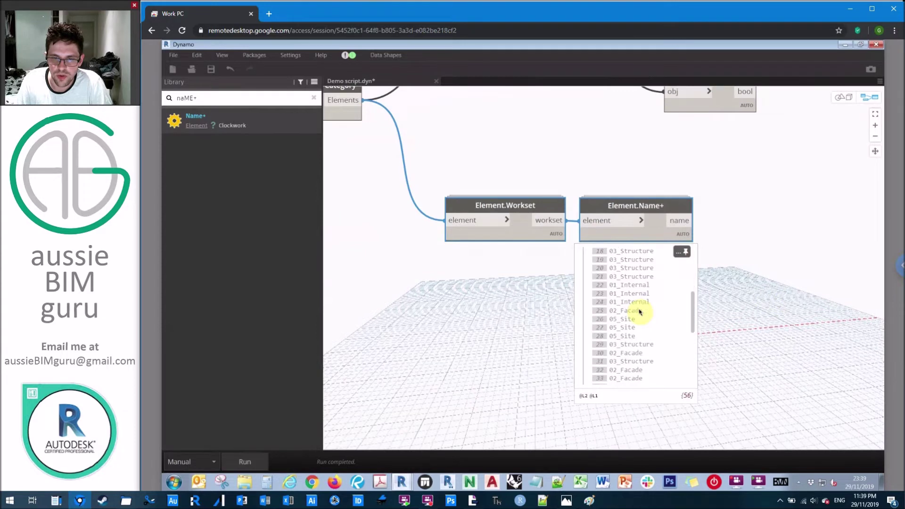
{"action": "scroll", "coordinate": [642, 311], "scroll_direction": "down", "scroll_amount": 2}
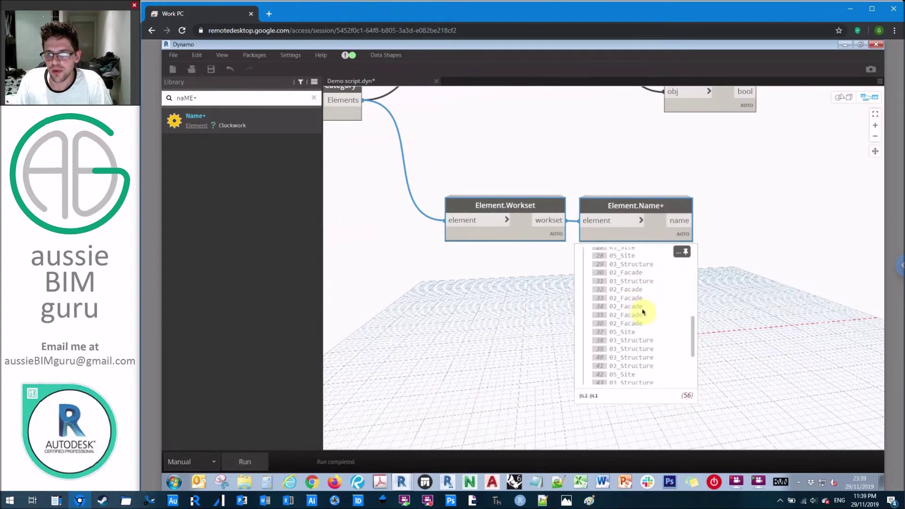
{"action": "left_click", "coordinate": [681, 254]}
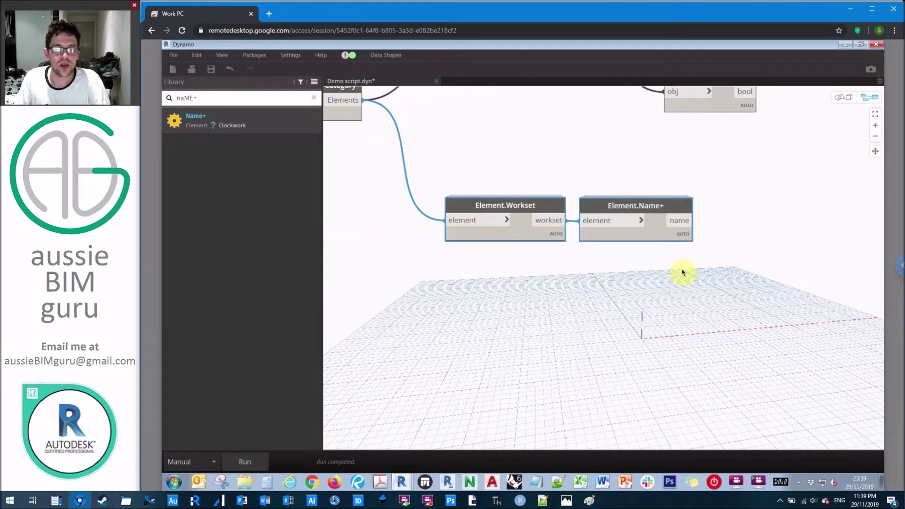
- Add an If node beyond the + node, feed the Object.IsNull bool output into its test input and bring it level with Object.IsNull
{"action": "scroll", "coordinate": [698, 311], "scroll_direction": "down", "scroll_amount": 5}
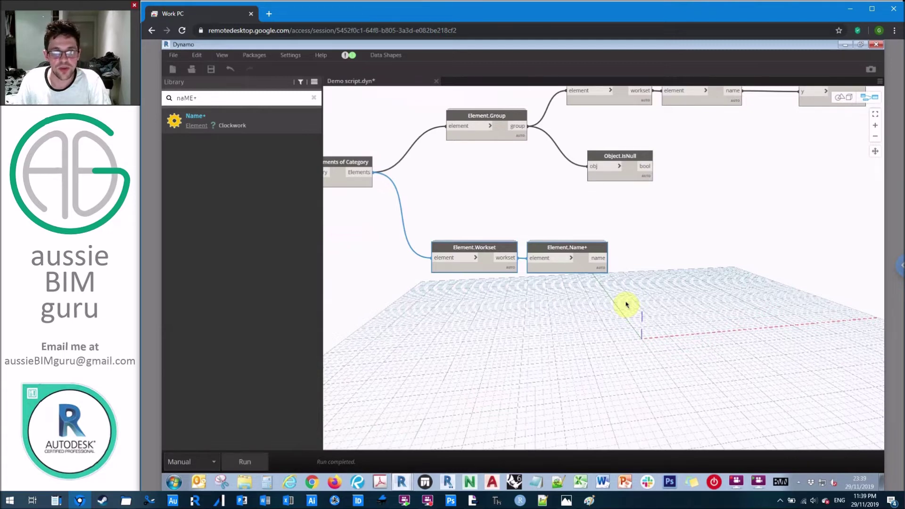
{"action": "middle_click_drag", "start_coordinate": [652, 277], "coordinate": [604, 298]}
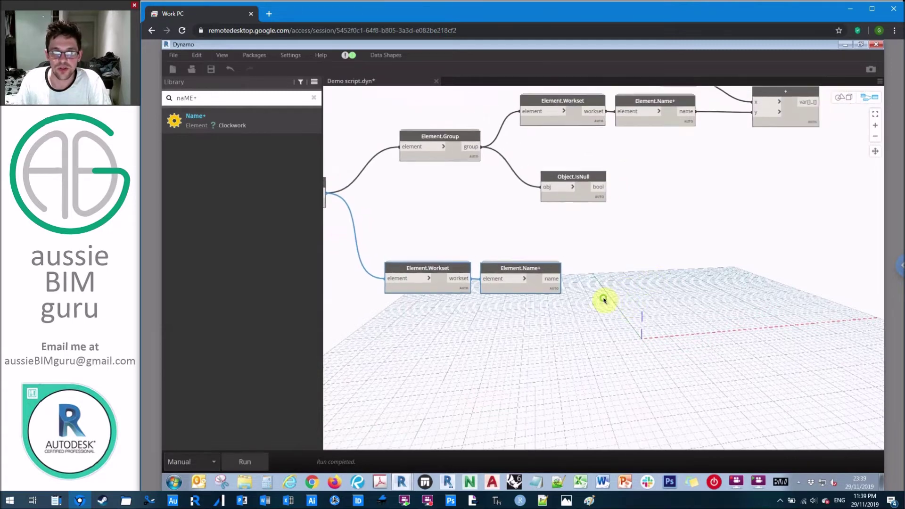
{"action": "left_click", "coordinate": [645, 241]}
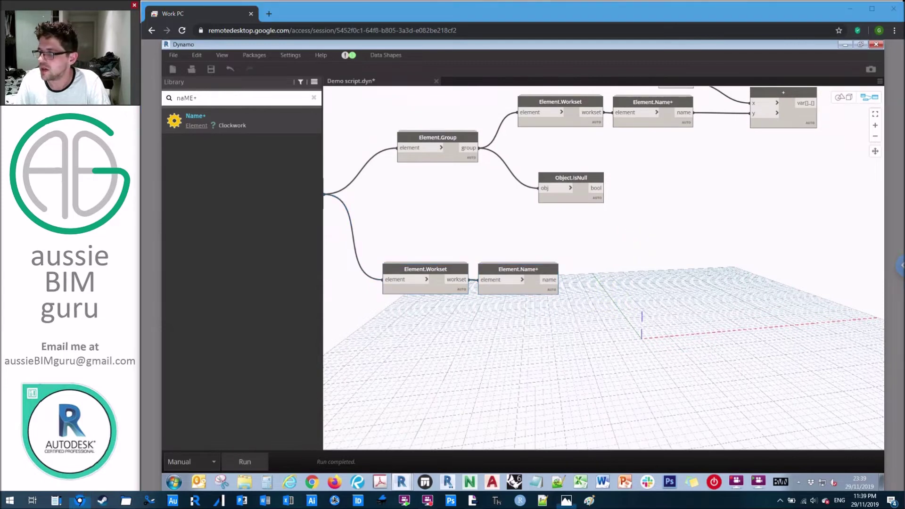
{"action": "right_click", "coordinate": [728, 239]}
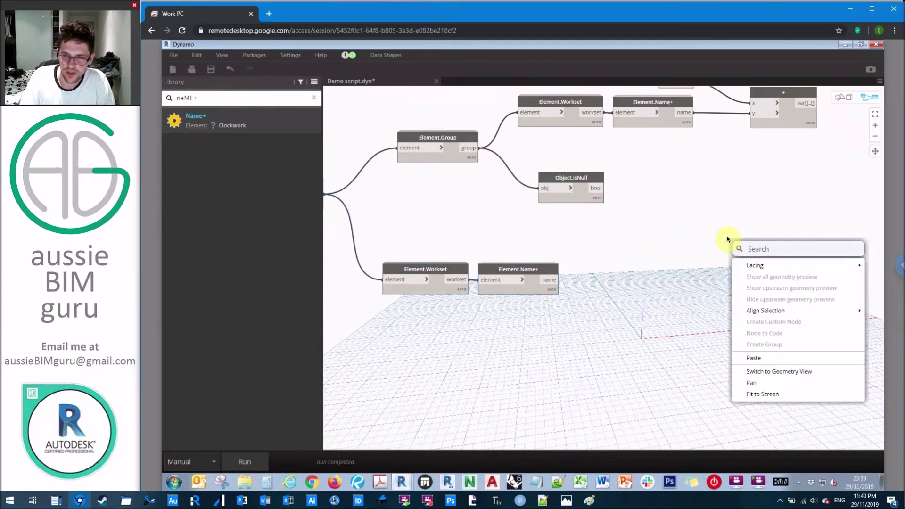
{"action": "type", "text": "if"}
{"action": "left_click", "coordinate": [799, 269]}
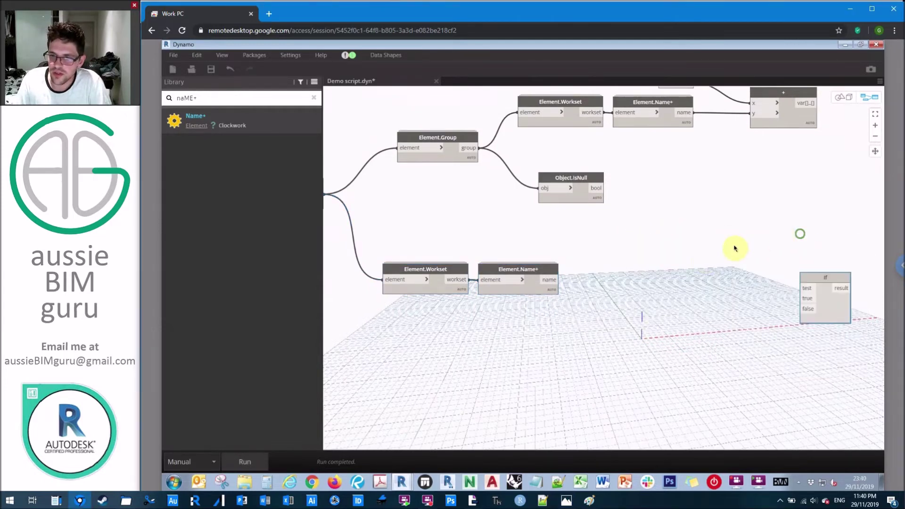
{"action": "left_click_drag", "start_coordinate": [728, 306], "coordinate": [763, 212]}
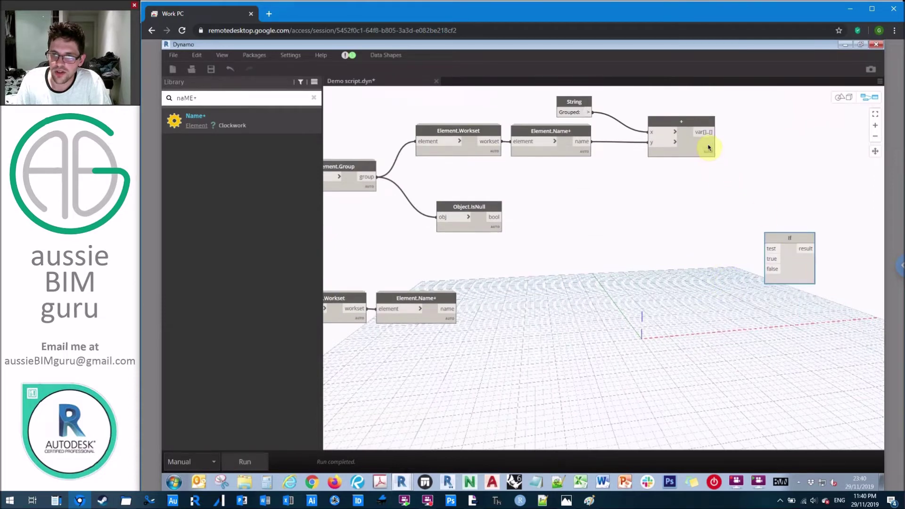
{"action": "mouse_move", "coordinate": [711, 168]}
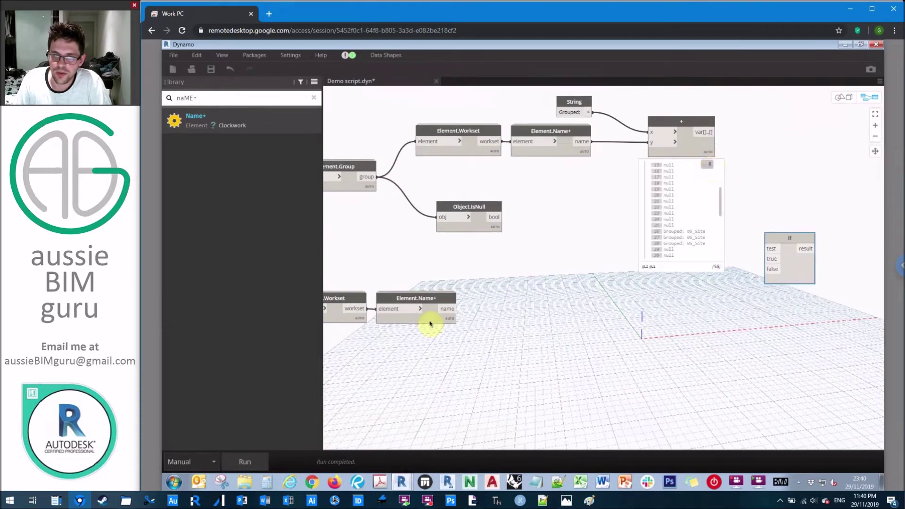
{"action": "mouse_move", "coordinate": [449, 336]}
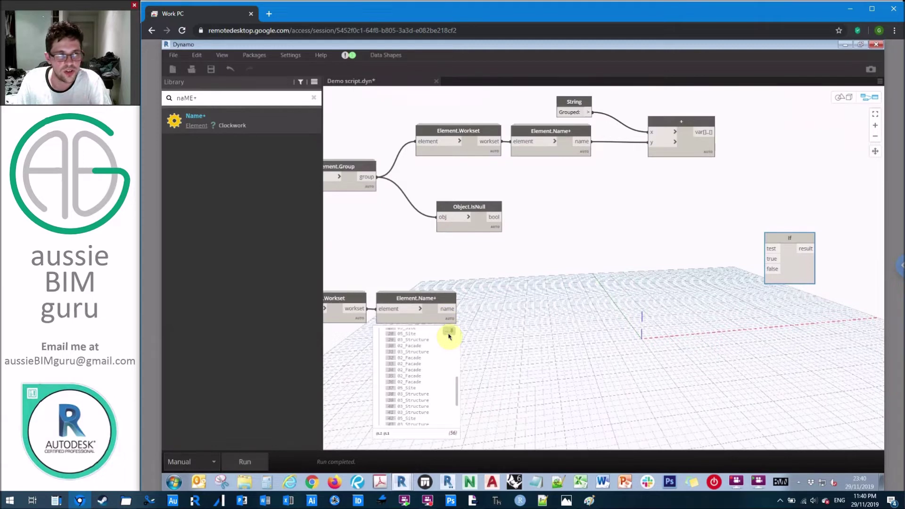
{"action": "left_click", "coordinate": [495, 217]}
{"action": "left_click", "coordinate": [769, 249]}
{"action": "left_click_drag", "start_coordinate": [783, 237], "coordinate": [785, 209]}
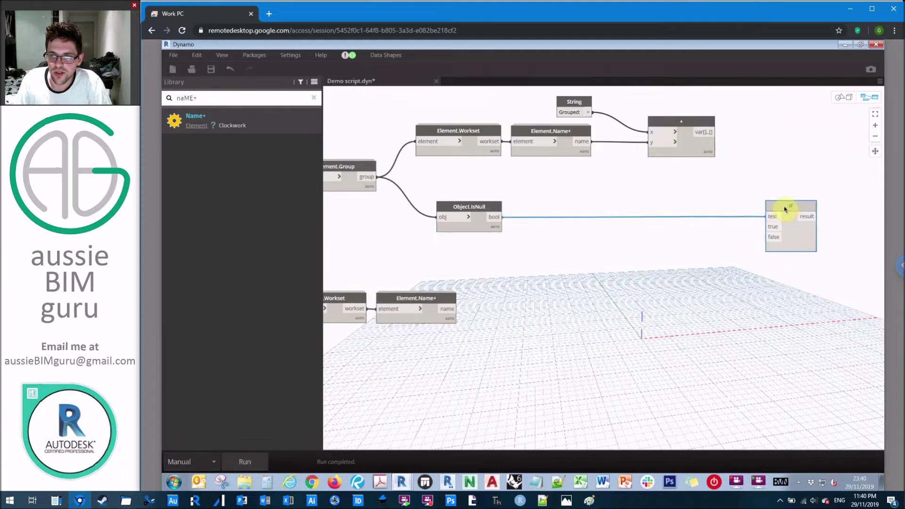
- Feed the name output of the copied Element.Name+ node into the true input of the If node
{"action": "left_click", "coordinate": [584, 255]}
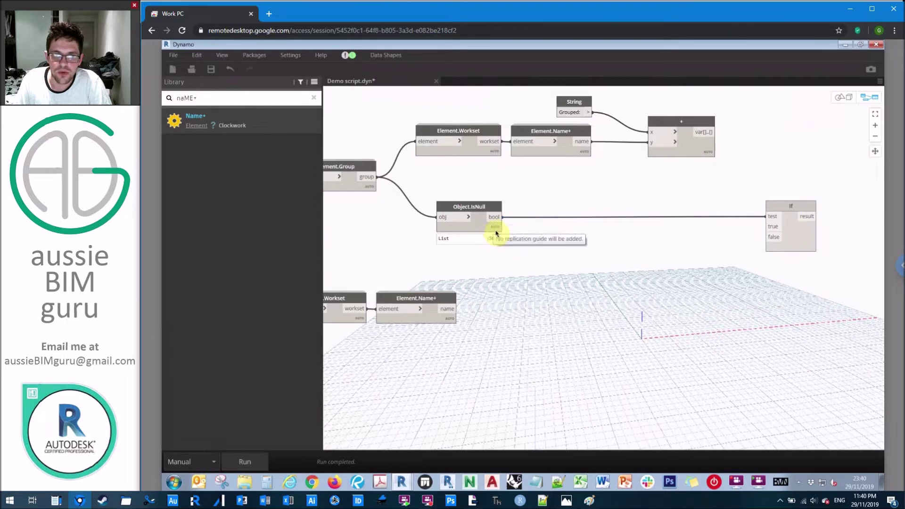
{"action": "mouse_move", "coordinate": [495, 239]}
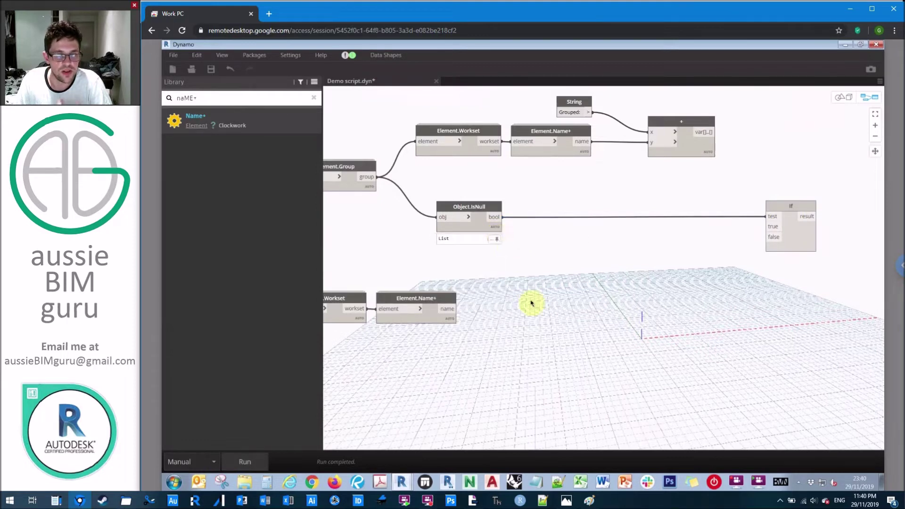
{"action": "left_click", "coordinate": [457, 309]}
{"action": "left_click", "coordinate": [775, 227]}
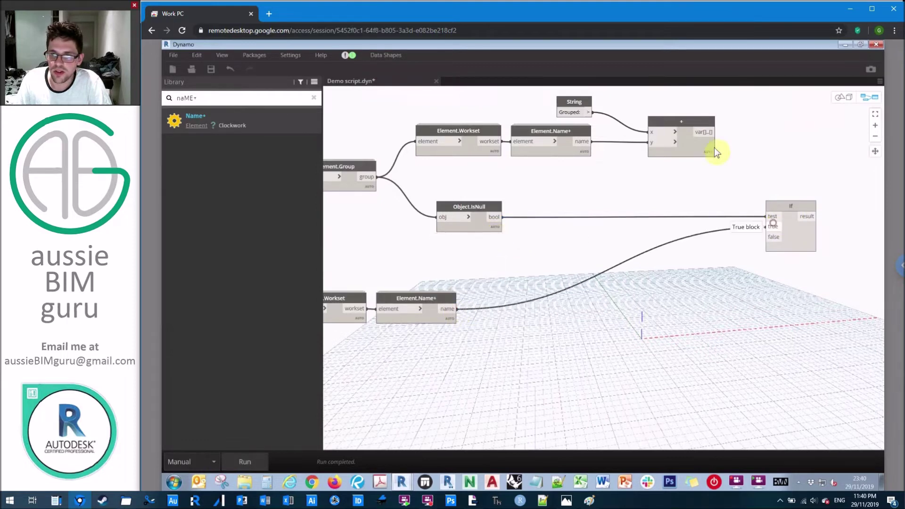
- Feed the output of the + node into the false input of the If node
{"action": "left_click", "coordinate": [708, 132]}
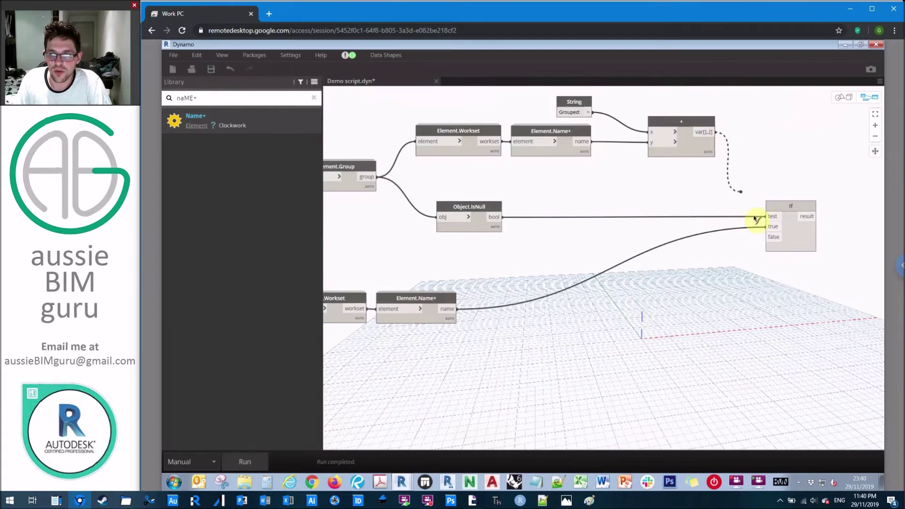
{"action": "left_click", "coordinate": [774, 238]}
{"action": "middle_click_drag", "start_coordinate": [806, 254], "coordinate": [659, 285]}
- Examine the list of plain and grouped workset names output by the If node, and collapse its preview
{"action": "scroll", "coordinate": [662, 288], "scroll_direction": "up", "scroll_amount": 1}
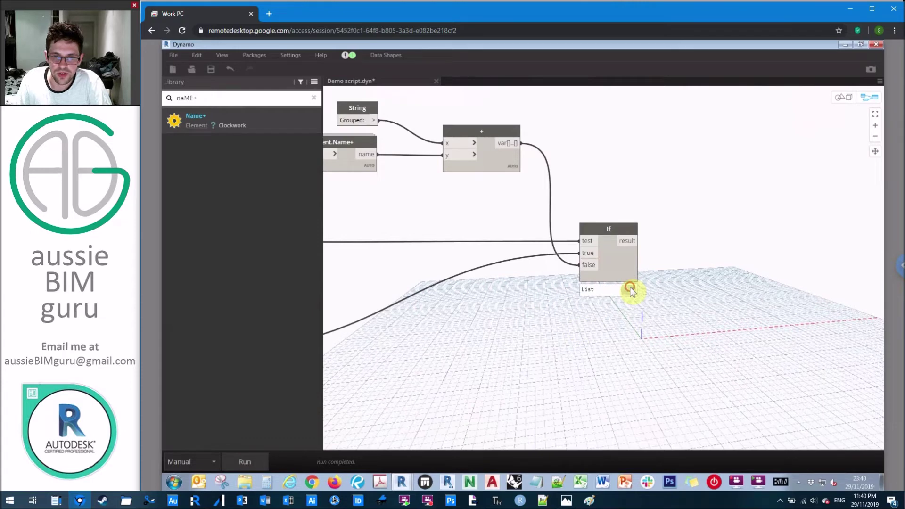
{"action": "mouse_move", "coordinate": [630, 291]}
{"action": "middle_click_drag", "start_coordinate": [666, 315], "coordinate": [658, 267]}
{"action": "scroll", "coordinate": [604, 270], "scroll_direction": "down", "scroll_amount": 3}
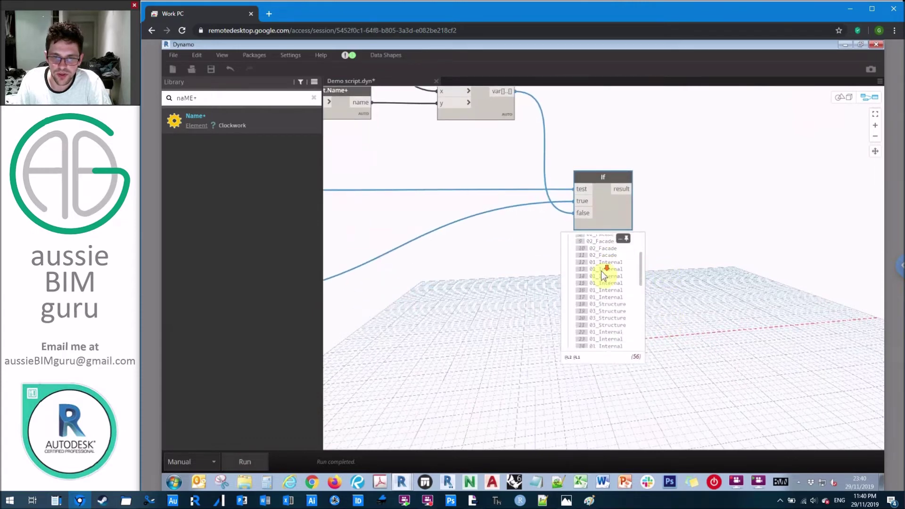
{"action": "scroll", "coordinate": [601, 271], "scroll_direction": "down", "scroll_amount": 4}
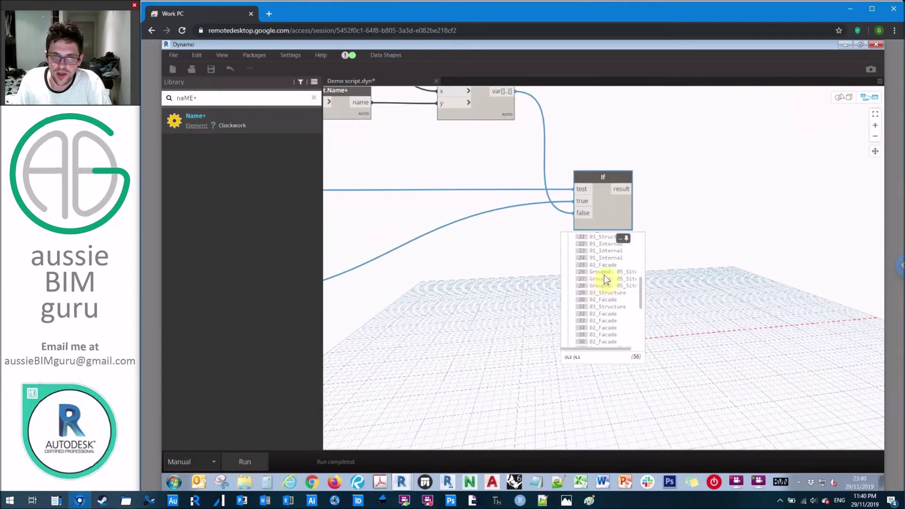
{"action": "left_click", "coordinate": [624, 236]}
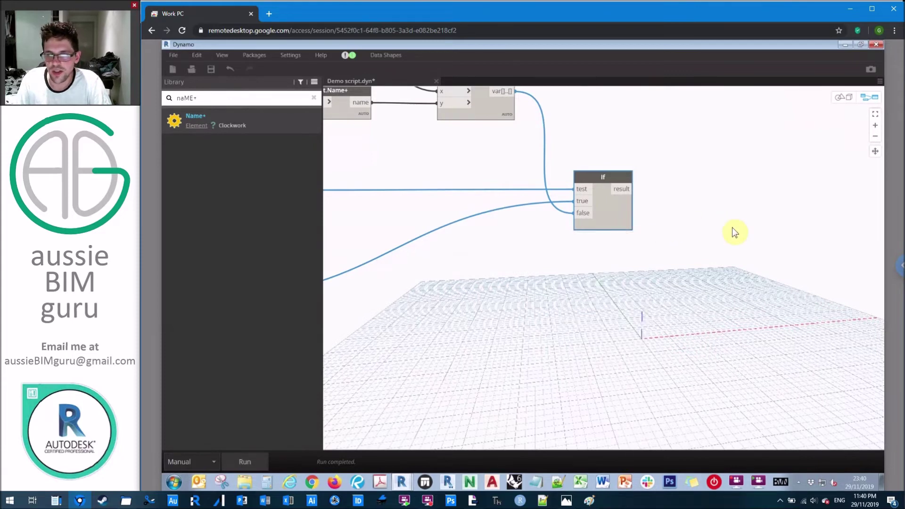
- Add an Element.SetParameterByName node beyond the If node
{"action": "middle_click_drag", "start_coordinate": [731, 227], "coordinate": [632, 233]}
{"action": "right_click", "coordinate": [658, 258]}
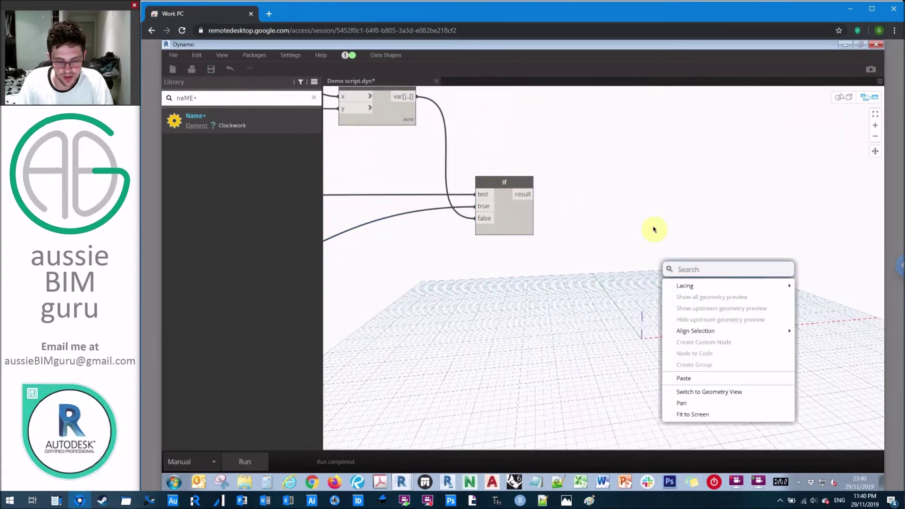
{"action": "type", "text": "set parametee"}
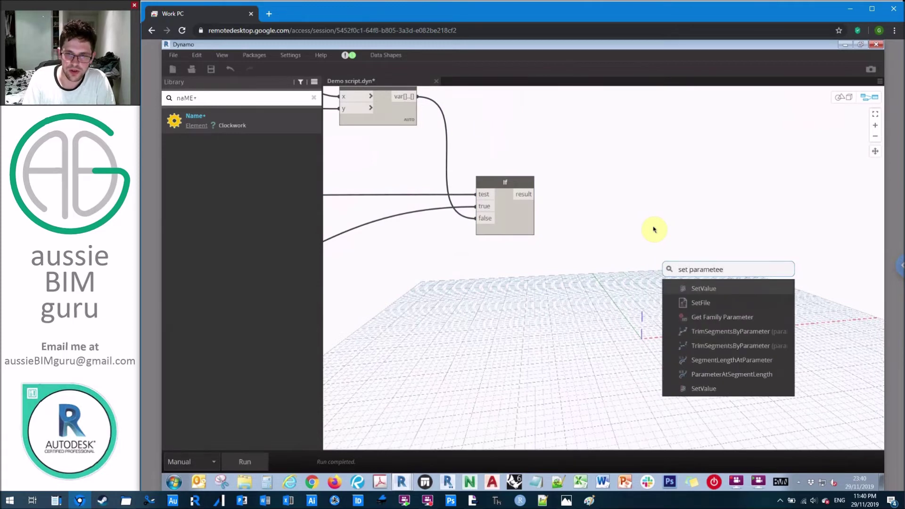
{"action": "key", "text": "BackSpace"}
{"action": "type", "text": "r by name"}
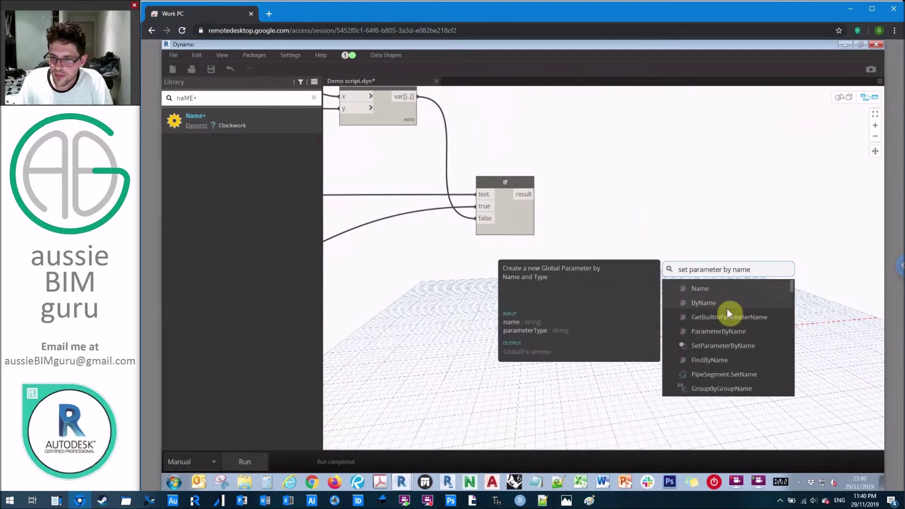
{"action": "left_click", "coordinate": [729, 349]}
{"action": "left_click_drag", "start_coordinate": [731, 358], "coordinate": [729, 284]}
- Feed the Elements output of All Elements of Category into the element input of Element.SetParameterByName
{"action": "left_click", "coordinate": [730, 283]}
{"action": "scroll", "coordinate": [729, 284], "scroll_direction": "down", "scroll_amount": 1}
{"action": "middle_click_drag", "start_coordinate": [501, 295], "coordinate": [829, 282]}
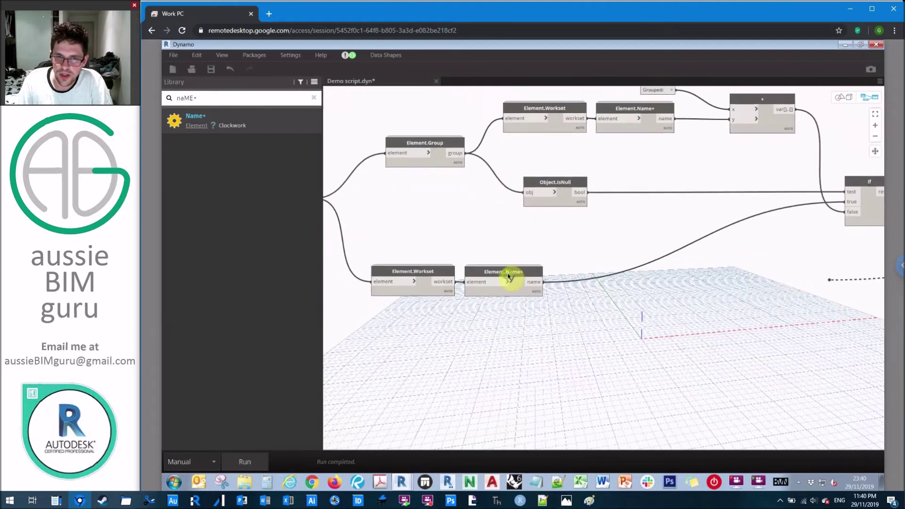
{"action": "middle_click_drag", "start_coordinate": [517, 278], "coordinate": [682, 261]}
{"action": "left_click", "coordinate": [486, 186]}
- Feed the result output of the If node into the value input of Element.SetParameterByName
{"action": "middle_click_drag", "start_coordinate": [737, 222], "coordinate": [326, 204]}
{"action": "scroll", "coordinate": [741, 159], "scroll_direction": "up", "scroll_amount": 1}
{"action": "left_click", "coordinate": [636, 157]}
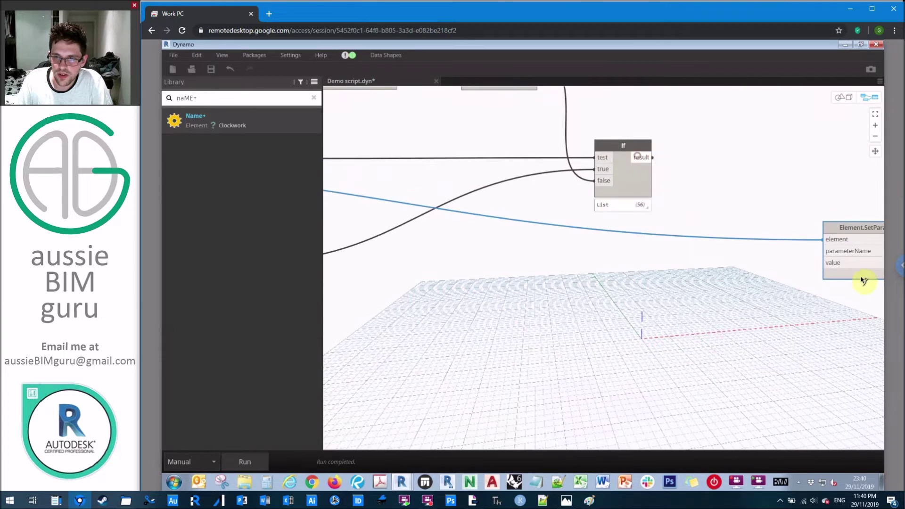
{"action": "left_click", "coordinate": [847, 266]}
{"action": "left_click", "coordinate": [847, 269]}
- Add a String node between the If node and Element.SetParameterByName, just below their connecting wires
{"action": "middle_click_drag", "start_coordinate": [755, 257], "coordinate": [598, 276]}
{"action": "right_click", "coordinate": [600, 260]}
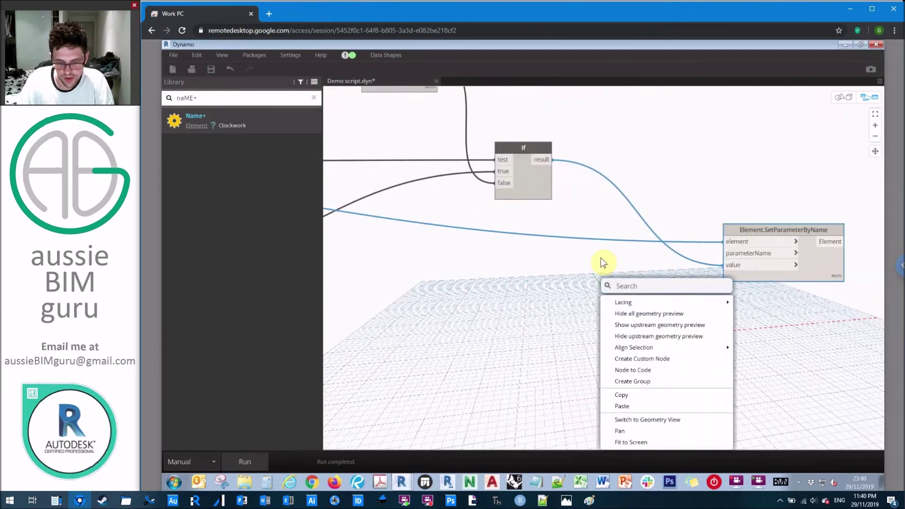
{"action": "type", "text": "string"}
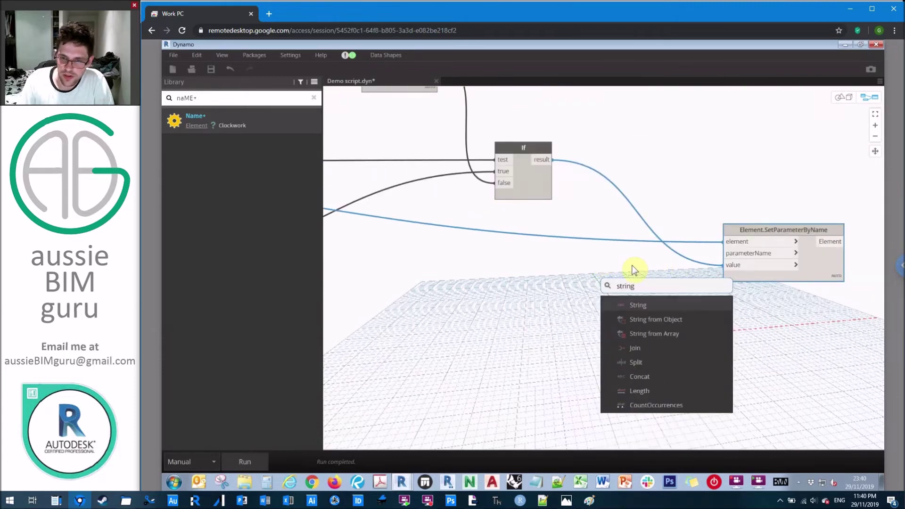
{"action": "left_click", "coordinate": [668, 306]}
{"action": "left_click_drag", "start_coordinate": [676, 311], "coordinate": [605, 278]}
{"action": "left_click", "coordinate": [602, 293]}
- Set the new String node's text to Manual_Workset and feed it into the parameterName input of Element.SetParameterByName
{"action": "key", "text": "Caps_Lock"}
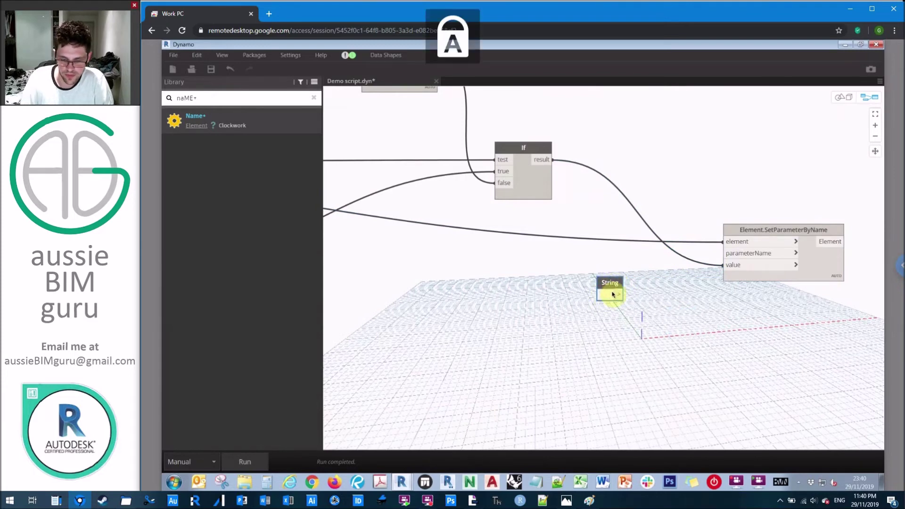
{"action": "type", "text": "M"}
{"action": "key", "text": "Caps_Lock"}
{"action": "type", "text": "anual W"}
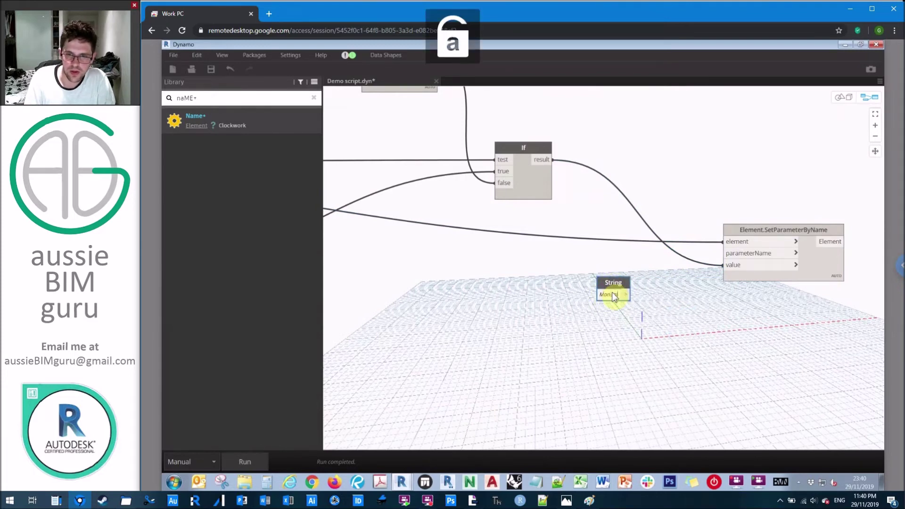
{"action": "type", "text": "orkset"}
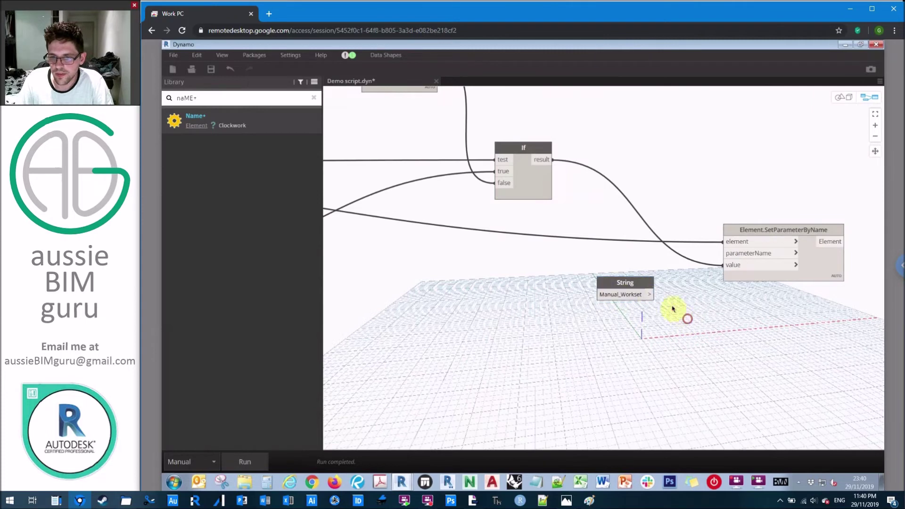
{"action": "left_click", "coordinate": [648, 295]}
{"action": "left_click", "coordinate": [726, 253]}
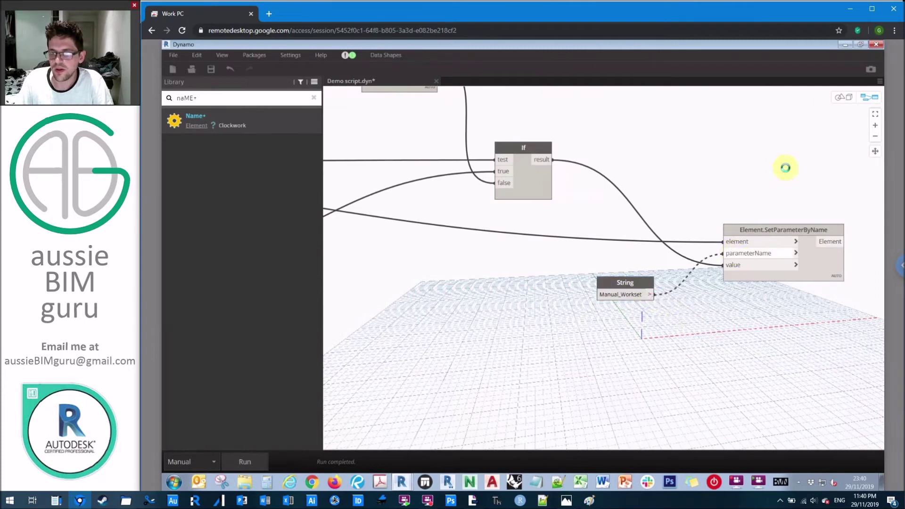
- Run the script to fill Manual_Workset for all walls and examine the elements returned by Element.SetParameterByName
{"action": "scroll", "coordinate": [802, 185], "scroll_direction": "down", "scroll_amount": 2}
{"action": "middle_click_drag", "start_coordinate": [797, 183], "coordinate": [678, 178]}
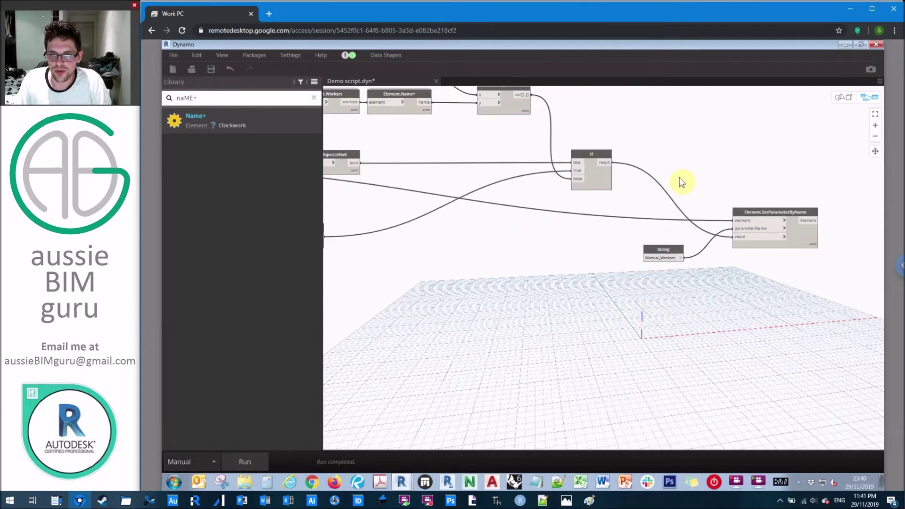
{"action": "scroll", "coordinate": [694, 180], "scroll_direction": "up", "scroll_amount": 4}
{"action": "left_click", "coordinate": [256, 458]}
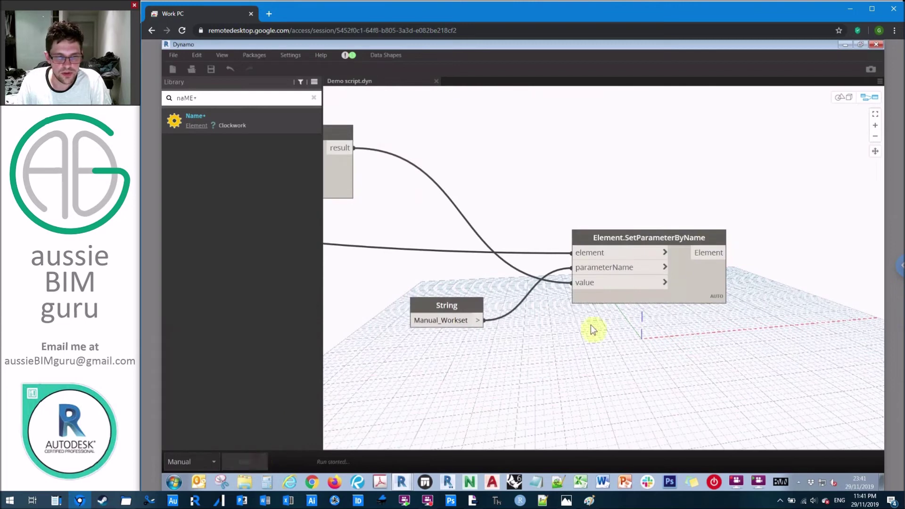
{"action": "mouse_move", "coordinate": [717, 291]}
{"action": "left_click", "coordinate": [719, 316]}
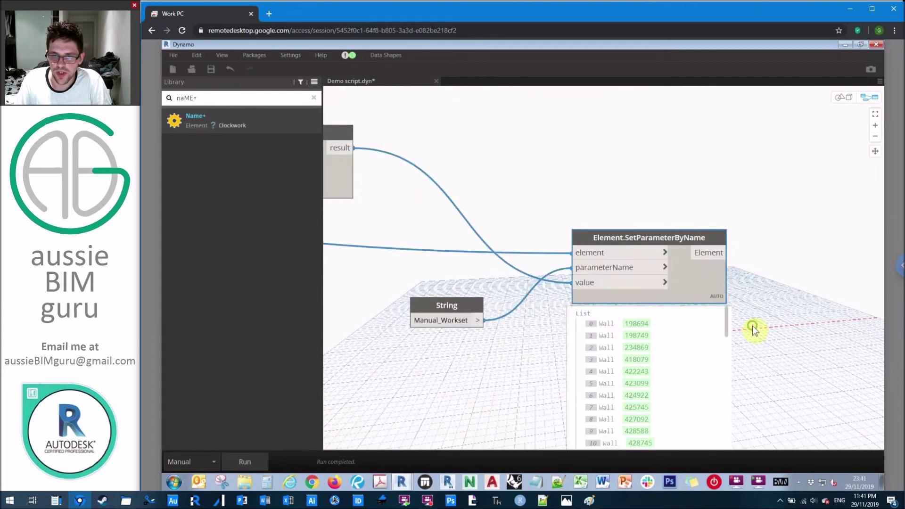
{"action": "scroll", "coordinate": [612, 289], "scroll_direction": "down", "scroll_amount": 10}
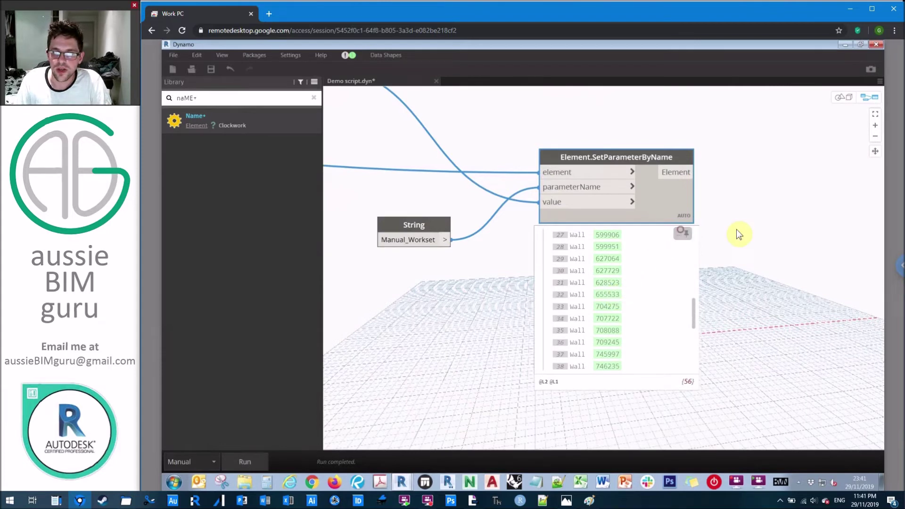
- Change the category in the Categories node to Doors
{"action": "scroll", "coordinate": [740, 230], "scroll_direction": "down", "scroll_amount": 3}
{"action": "scroll", "coordinate": [741, 229], "scroll_direction": "down", "scroll_amount": 3}
{"action": "middle_click_drag", "start_coordinate": [493, 247], "coordinate": [735, 255]}
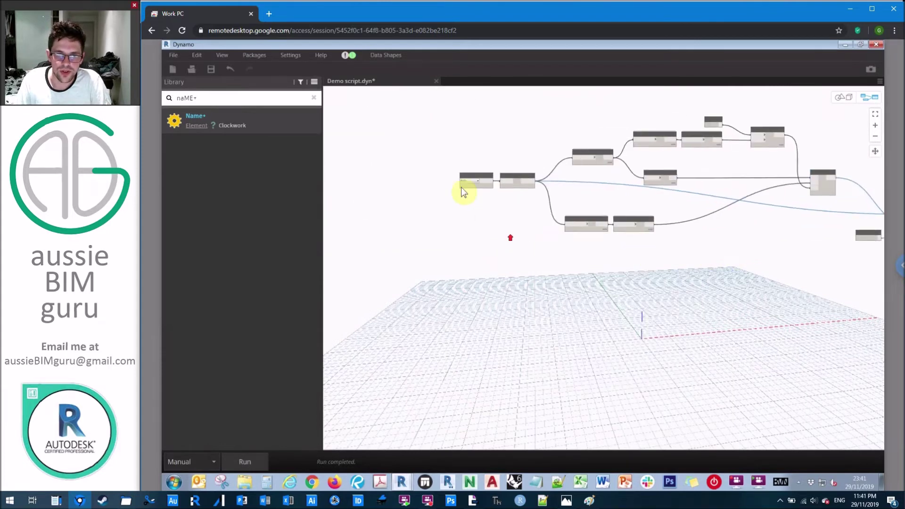
{"action": "scroll", "coordinate": [464, 190], "scroll_direction": "up", "scroll_amount": 6}
{"action": "left_click", "coordinate": [458, 155]}
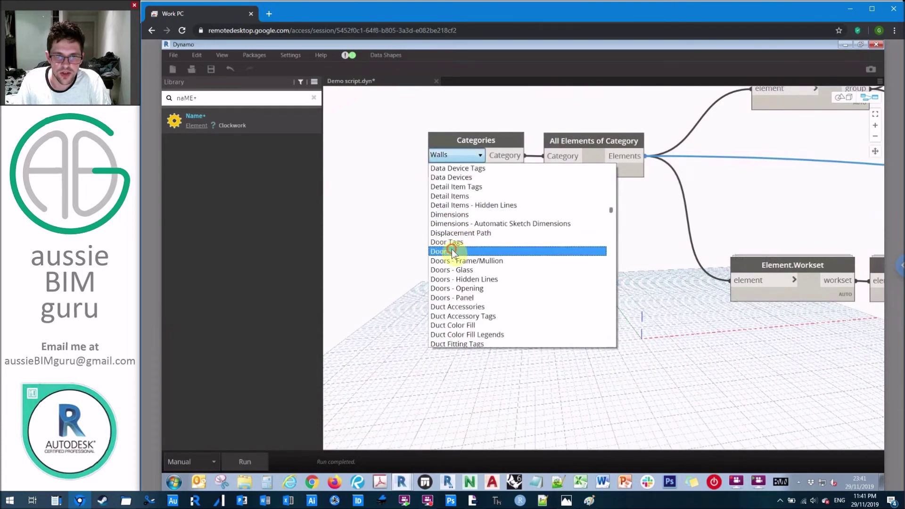
{"action": "left_click", "coordinate": [505, 252]}
- Run the script for doors and examine the lists output by the Element.SetParameterByName and If nodes
{"action": "scroll", "coordinate": [508, 244], "scroll_direction": "down", "scroll_amount": 4}
{"action": "middle_click_drag", "start_coordinate": [535, 262], "coordinate": [353, 247]}
{"action": "middle_click_drag", "start_coordinate": [692, 222], "coordinate": [428, 220]}
{"action": "middle_click_drag", "start_coordinate": [709, 232], "coordinate": [491, 239]}
{"action": "scroll", "coordinate": [583, 279], "scroll_direction": "up", "scroll_amount": 1}
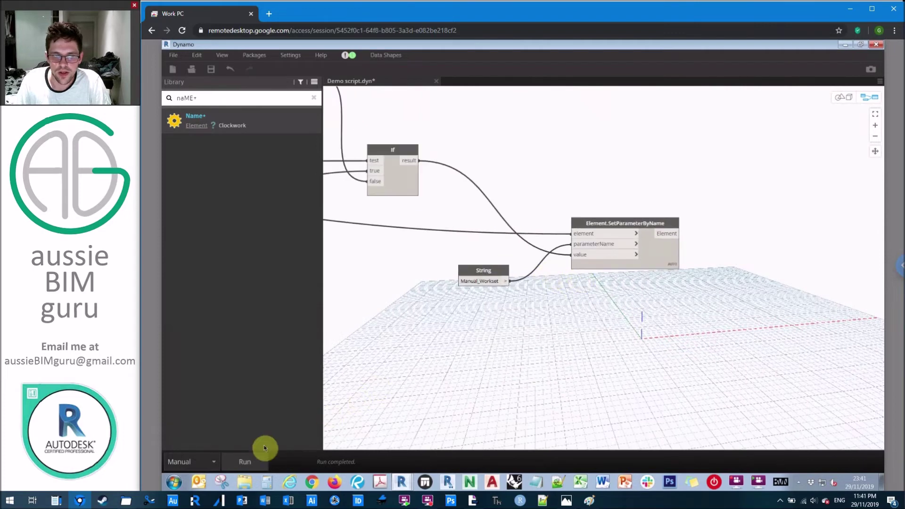
{"action": "left_click", "coordinate": [241, 460]}
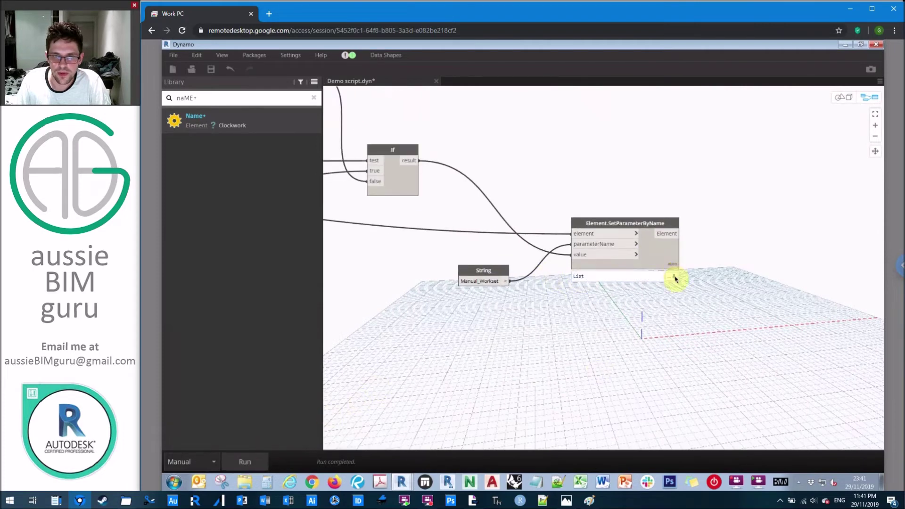
{"action": "left_click", "coordinate": [675, 276]}
{"action": "scroll", "coordinate": [628, 306], "scroll_direction": "down", "scroll_amount": 2}
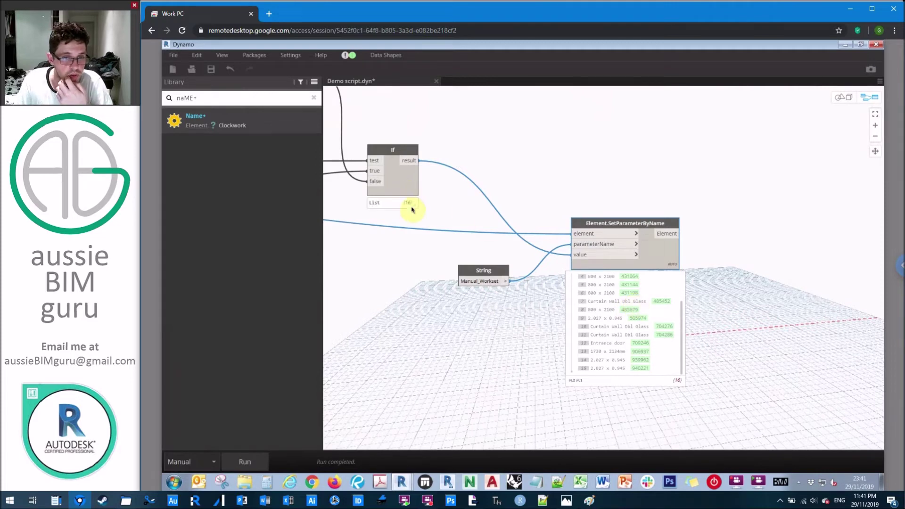
{"action": "mouse_move", "coordinate": [410, 206]}
{"action": "left_click", "coordinate": [401, 239]}
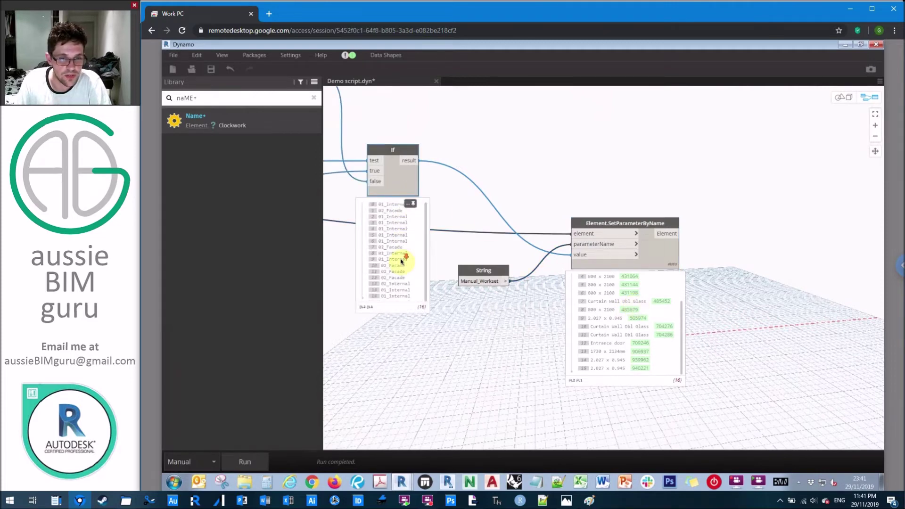
{"action": "left_click", "coordinate": [478, 179]}
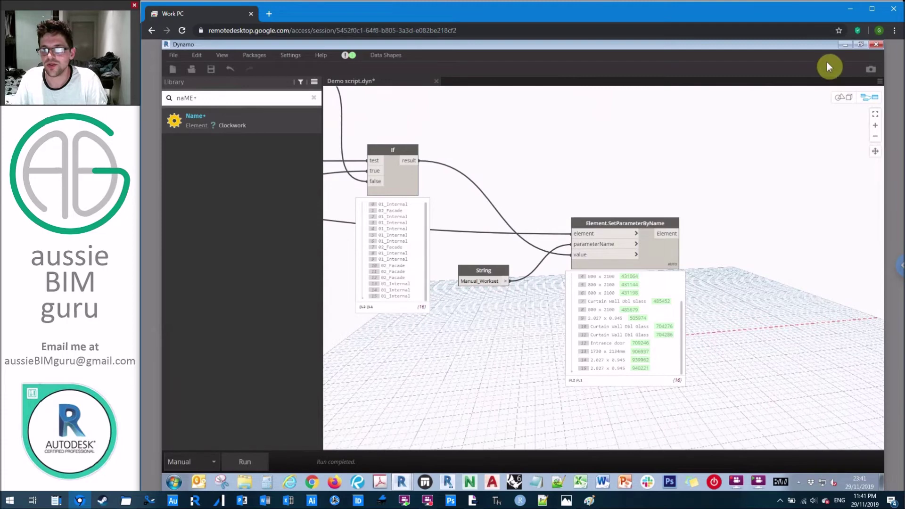
- Close Dynamo and compare the Manual_Workset and Workset values of one structural wall in the Revit 3D view
{"action": "left_click", "coordinate": [875, 46]}
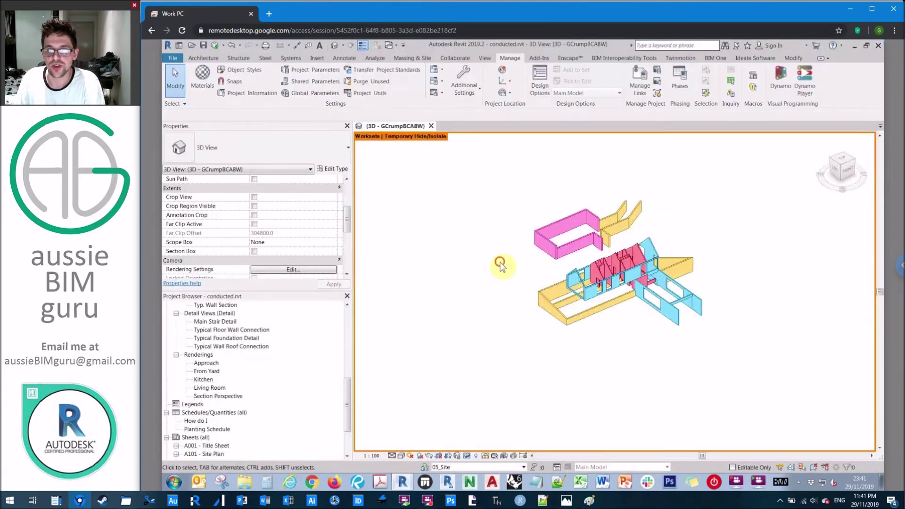
{"action": "left_click", "coordinate": [559, 286]}
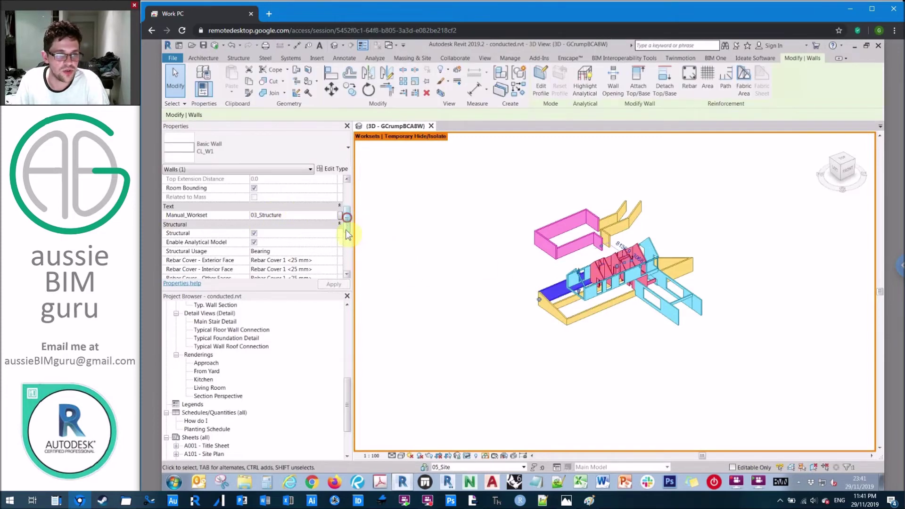
{"action": "left_click_drag", "start_coordinate": [346, 216], "coordinate": [346, 246]}
{"action": "left_click", "coordinate": [401, 229]}
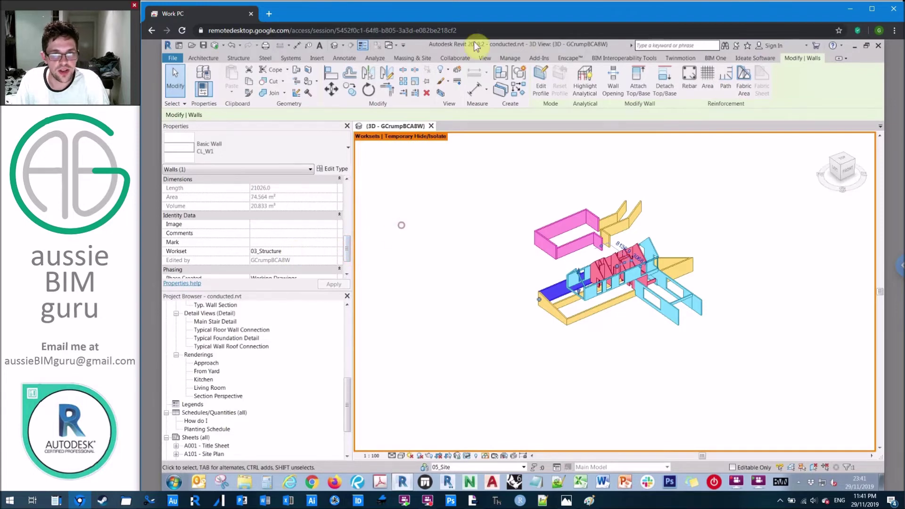
- Create a new schedule of building components for the Walls category
{"action": "left_click", "coordinate": [486, 58]}
{"action": "left_click", "coordinate": [629, 70]}
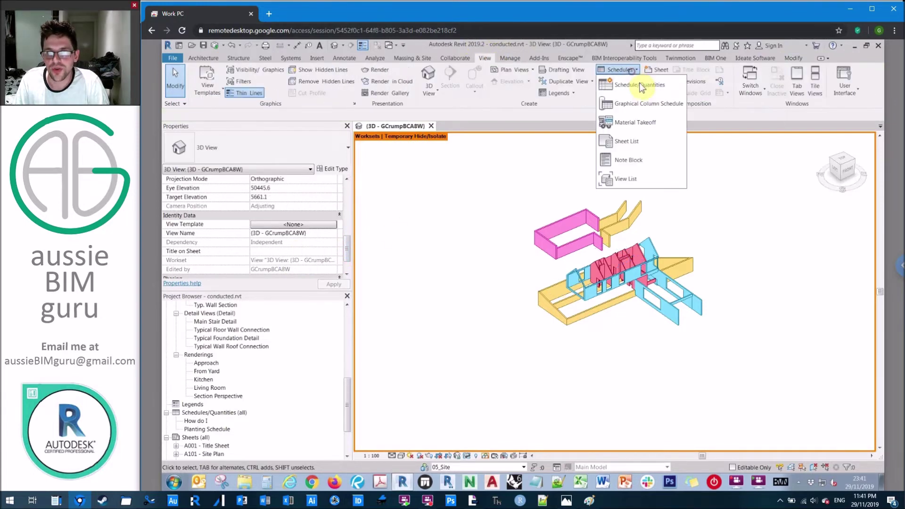
{"action": "left_click", "coordinate": [516, 274]}
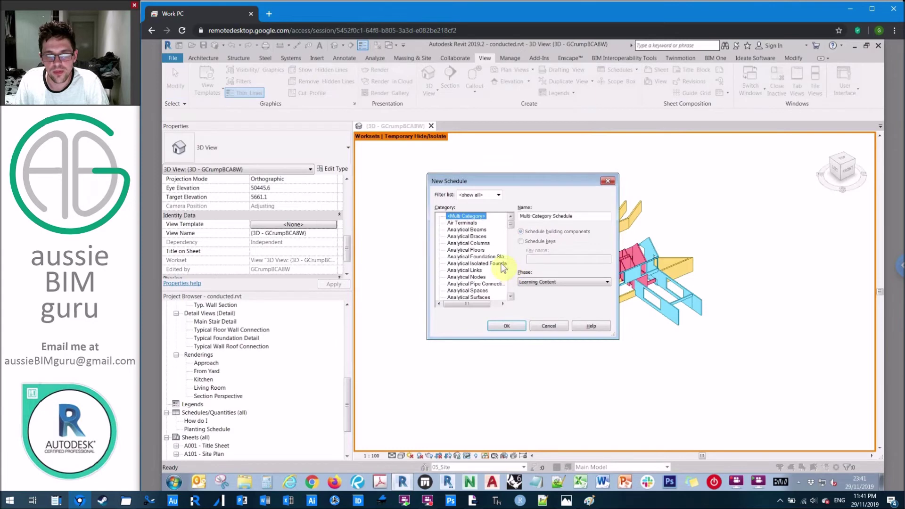
{"action": "key", "text": "w"}
{"action": "left_click", "coordinate": [506, 326]}
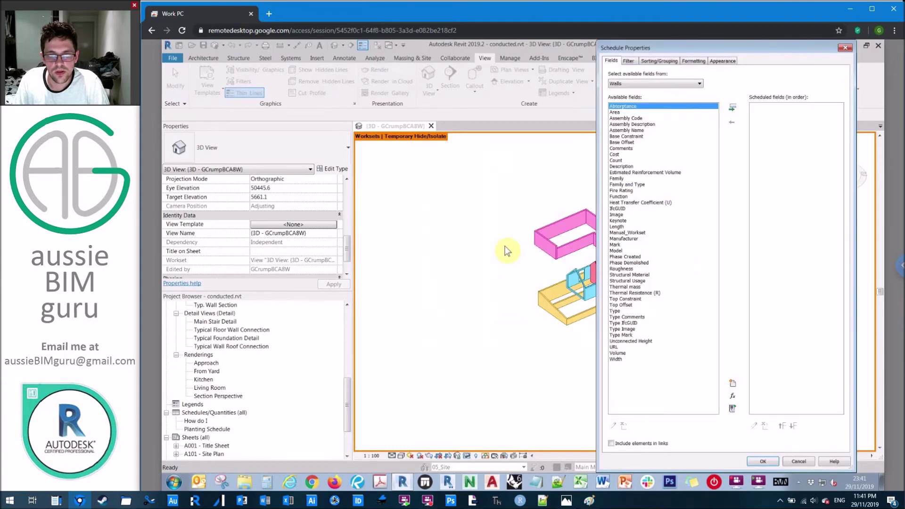
- Add the Type and Manual_Workset fields to the wall schedule and make Manual_Workset a hidden field
{"action": "left_click", "coordinate": [628, 311]}
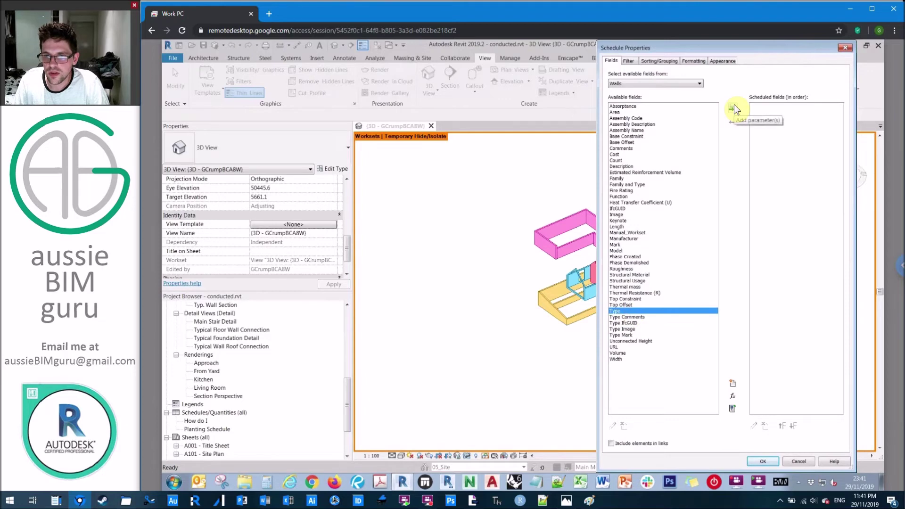
{"action": "left_click", "coordinate": [646, 184]}
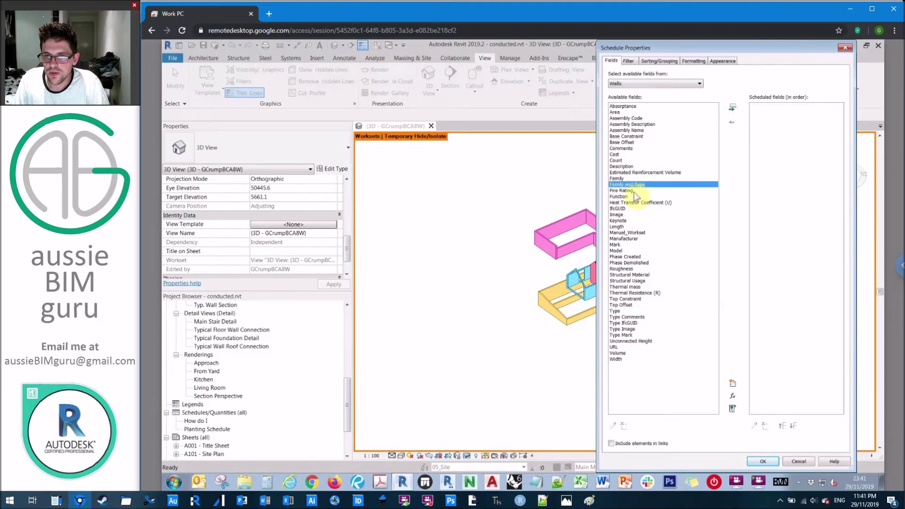
{"action": "left_click", "coordinate": [626, 311]}
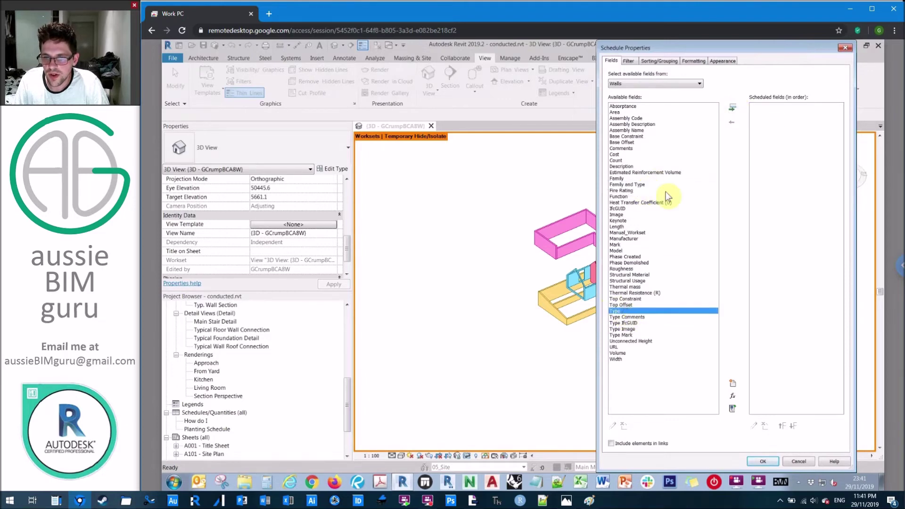
{"action": "left_click", "coordinate": [731, 112]}
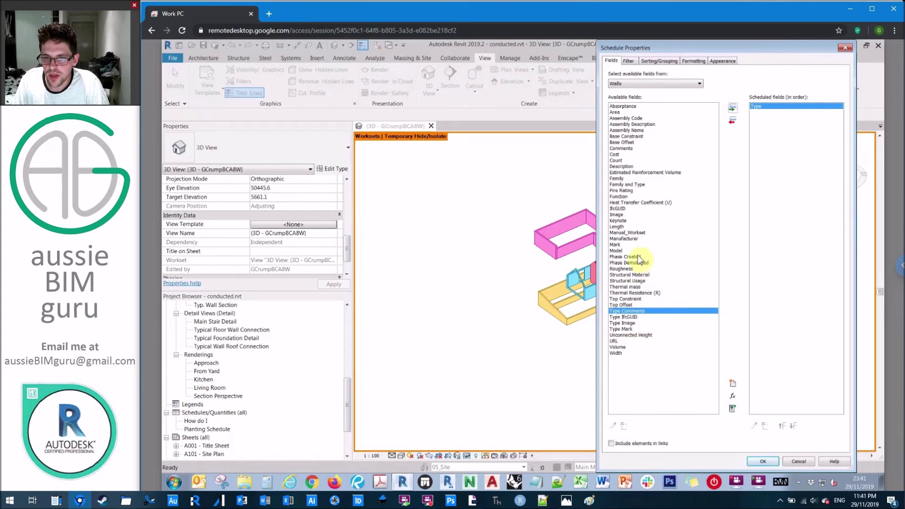
{"action": "left_click", "coordinate": [638, 233]}
{"action": "left_click", "coordinate": [731, 109]}
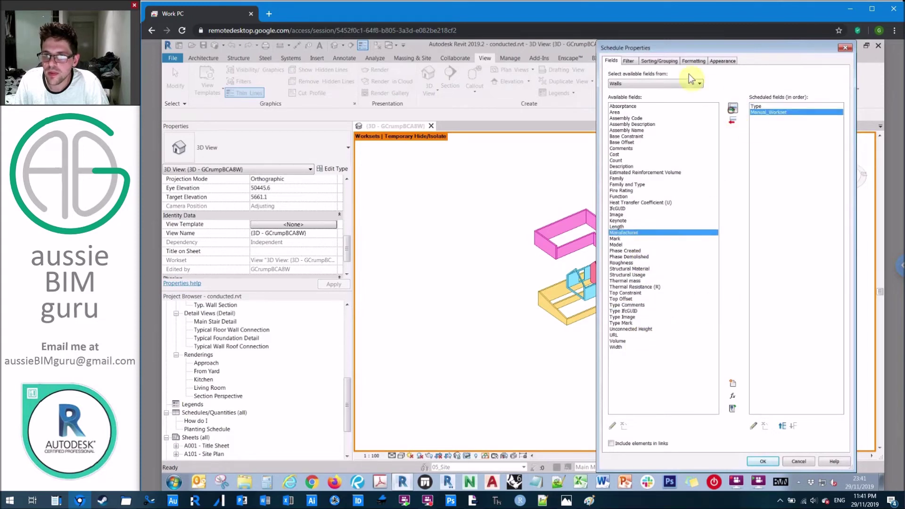
{"action": "left_click", "coordinate": [693, 61]}
{"action": "left_click", "coordinate": [658, 87]}
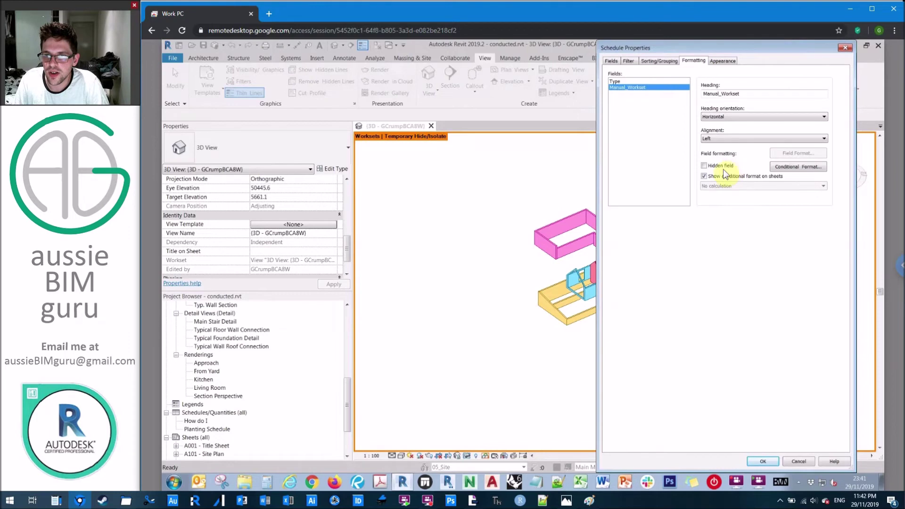
- Sort the schedule by Manual_Workset with header and blank line, then by Type, turn off itemizing every instance, and create the schedule
{"action": "left_click", "coordinate": [659, 61]}
{"action": "left_click", "coordinate": [674, 76]}
{"action": "left_click", "coordinate": [675, 95]}
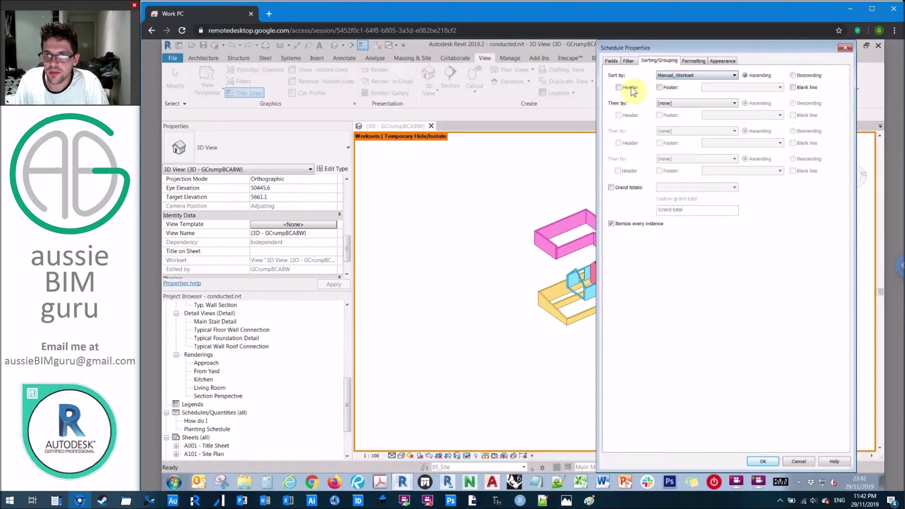
{"action": "left_click", "coordinate": [618, 88]}
{"action": "left_click", "coordinate": [793, 87]}
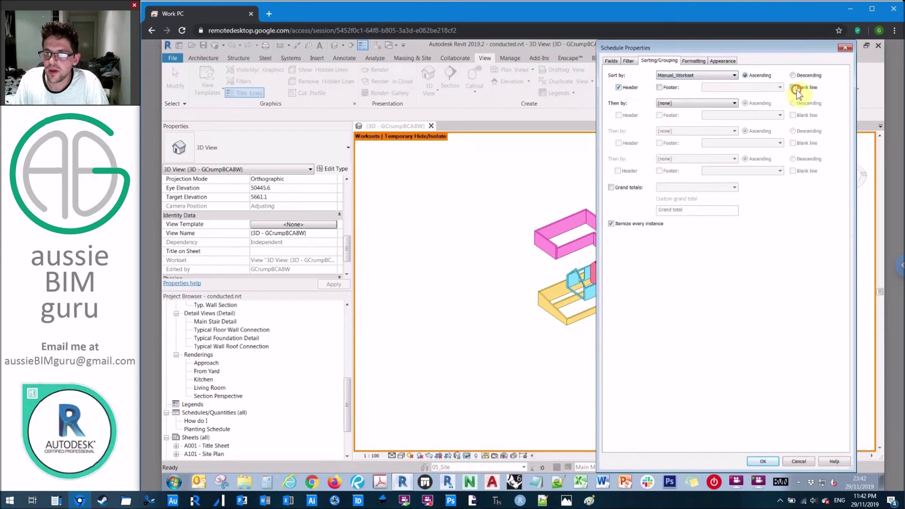
{"action": "left_click", "coordinate": [688, 103]}
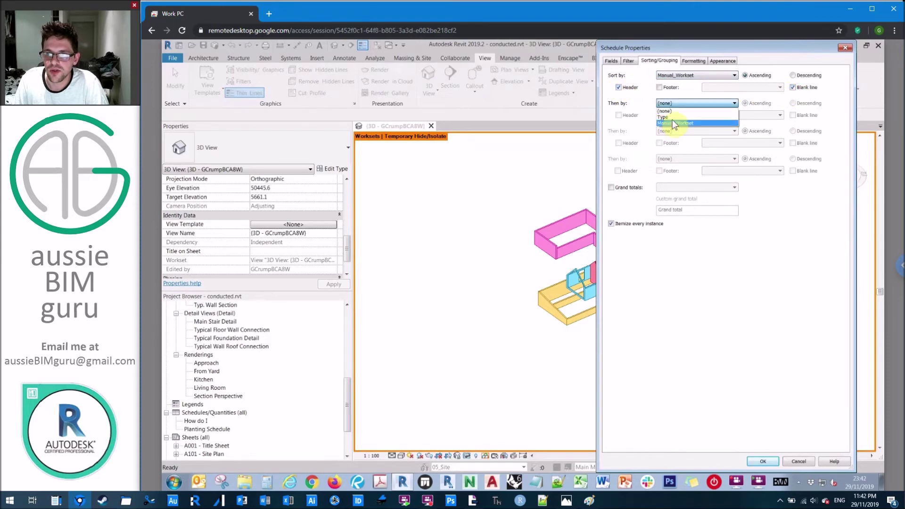
{"action": "left_click", "coordinate": [672, 119]}
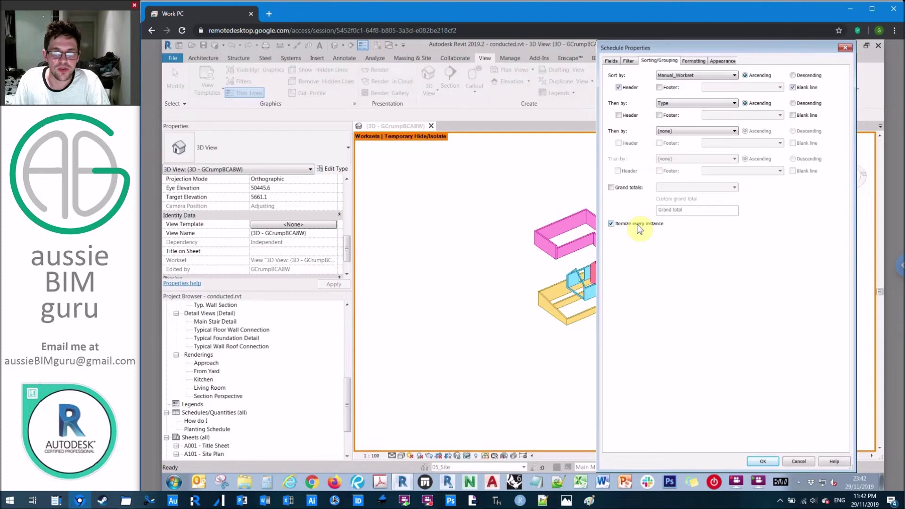
{"action": "left_click", "coordinate": [767, 463]}
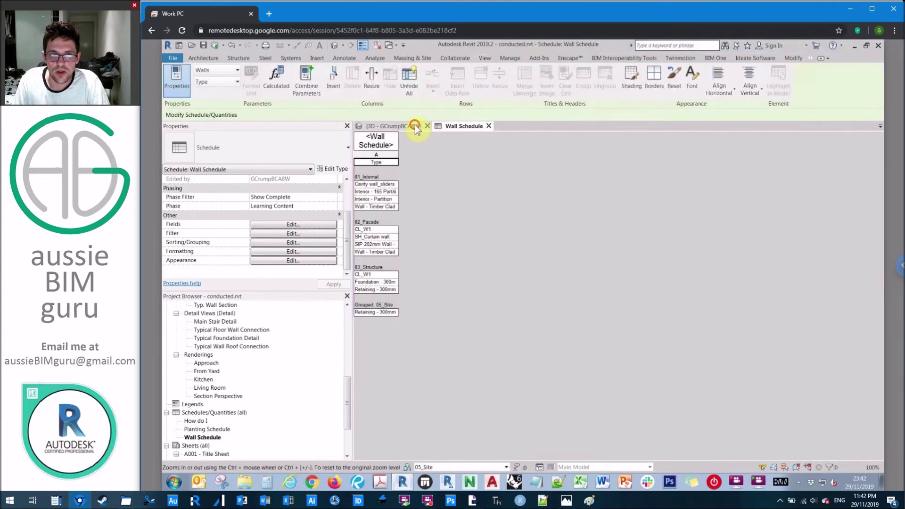
- Tile the 3D view and the Wall Schedule side by side and widen the Type column to show full type names
{"action": "left_click", "coordinate": [415, 126]}
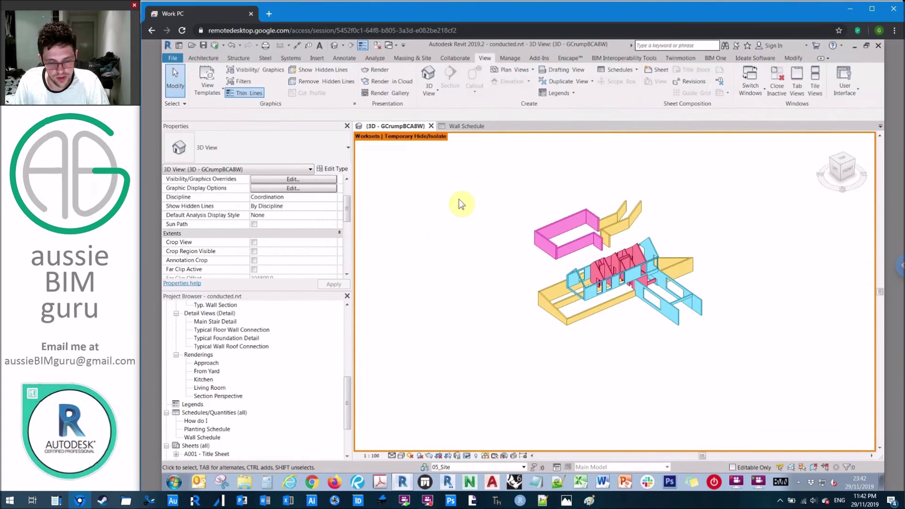
{"action": "key", "text": "w"}
{"action": "key", "text": "t"}
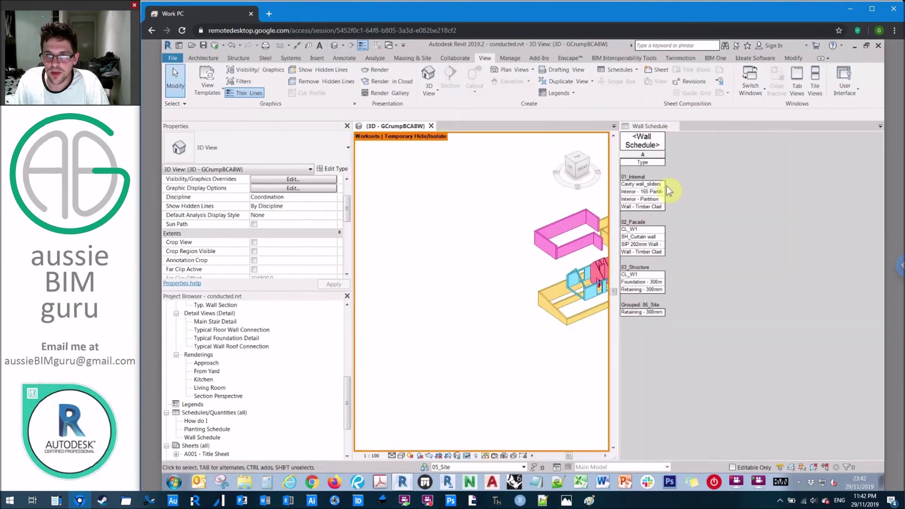
{"action": "left_click_drag", "start_coordinate": [665, 185], "coordinate": [766, 178]}
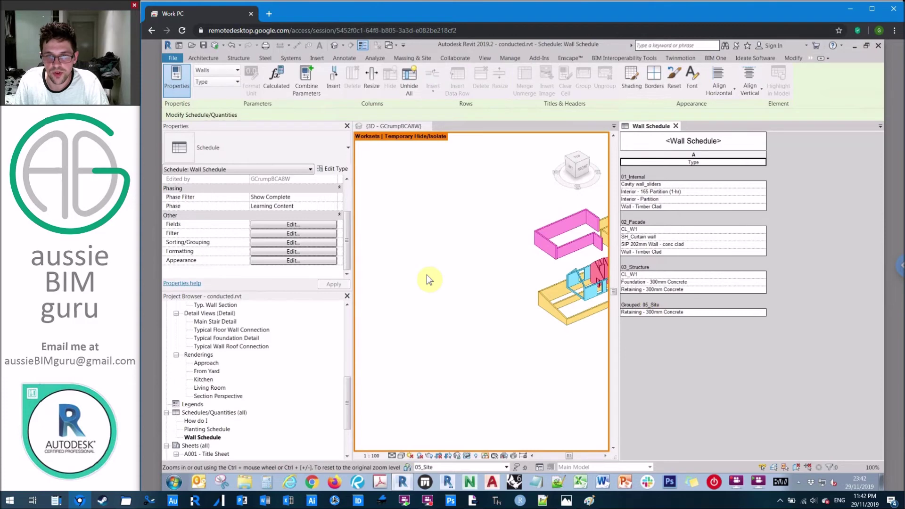
- Check the Workset property of one grouped retaining wall in the 3D view
{"action": "middle_click_drag", "start_coordinate": [489, 279], "coordinate": [354, 258]}
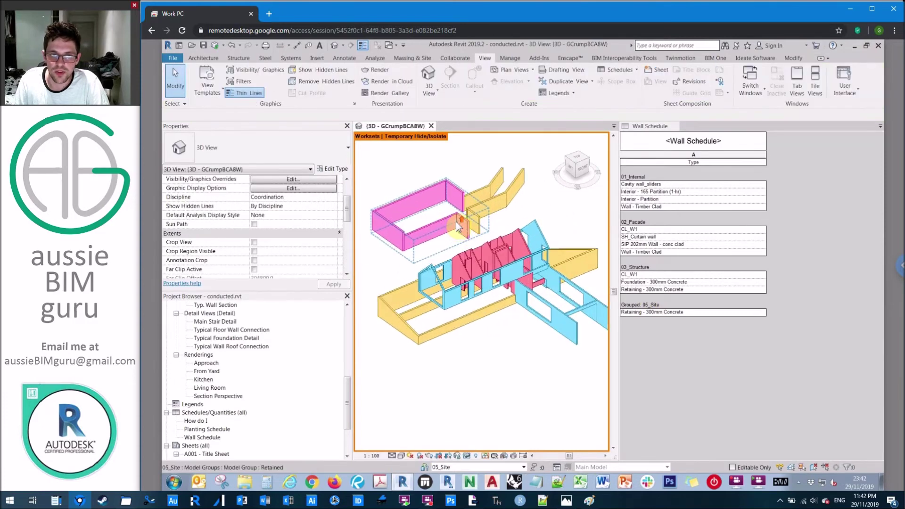
{"action": "left_click", "coordinate": [384, 236]}
{"action": "left_click_drag", "start_coordinate": [347, 212], "coordinate": [347, 246]}
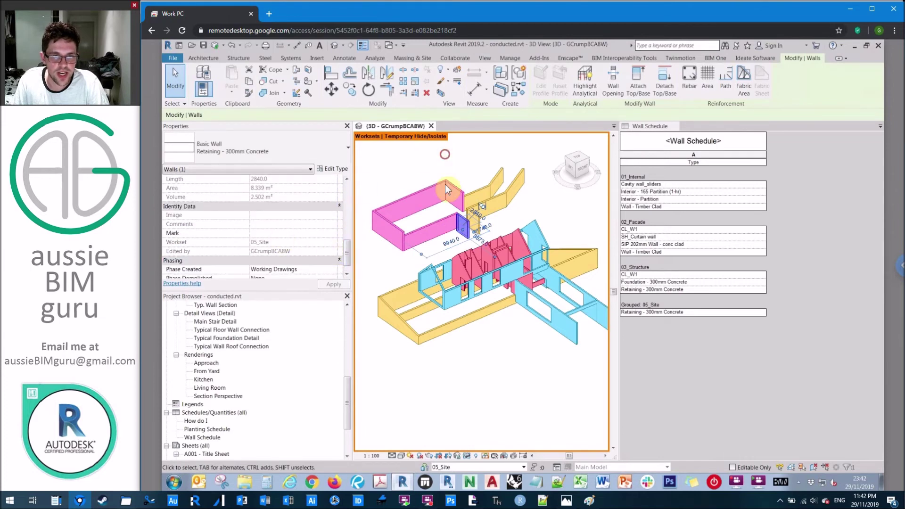
{"action": "left_click", "coordinate": [444, 154]}
- Set the Workset of the Retained model group to 03_Structure
{"action": "left_click", "coordinate": [452, 184]}
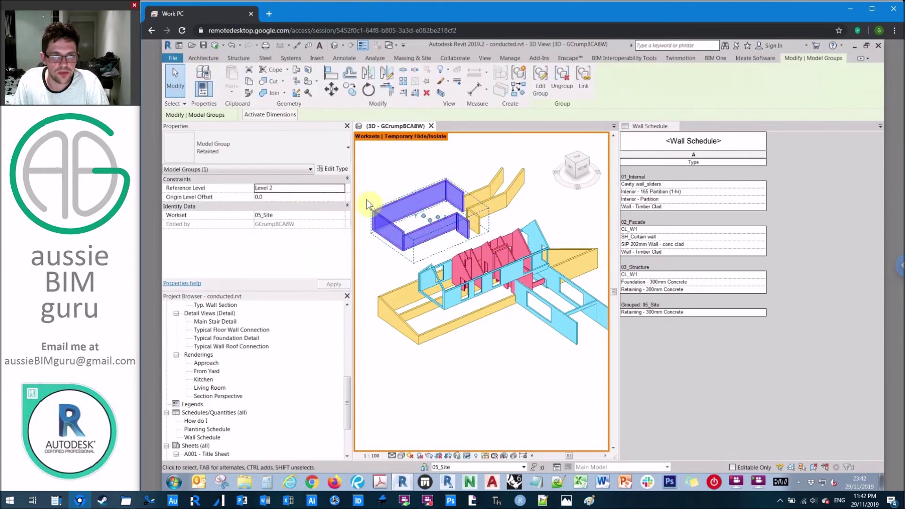
{"action": "left_click", "coordinate": [342, 216]}
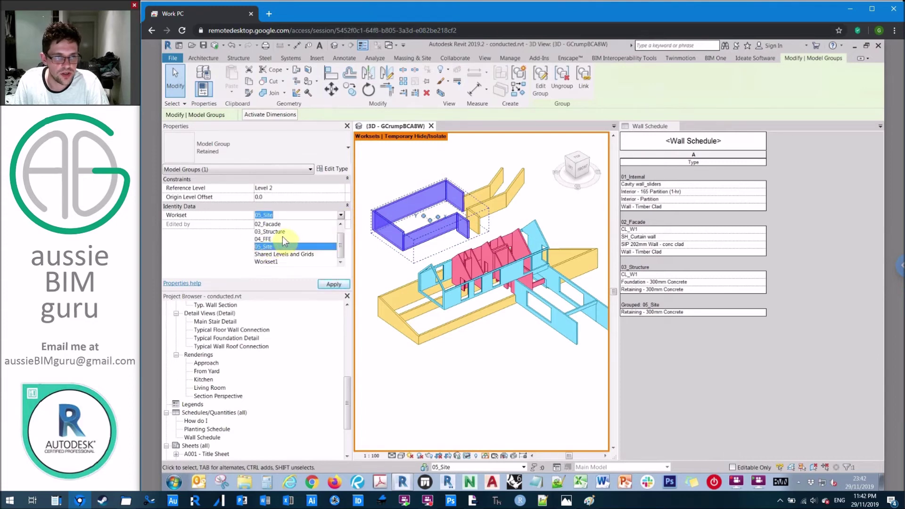
{"action": "left_click", "coordinate": [271, 231]}
{"action": "left_click", "coordinate": [481, 158]}
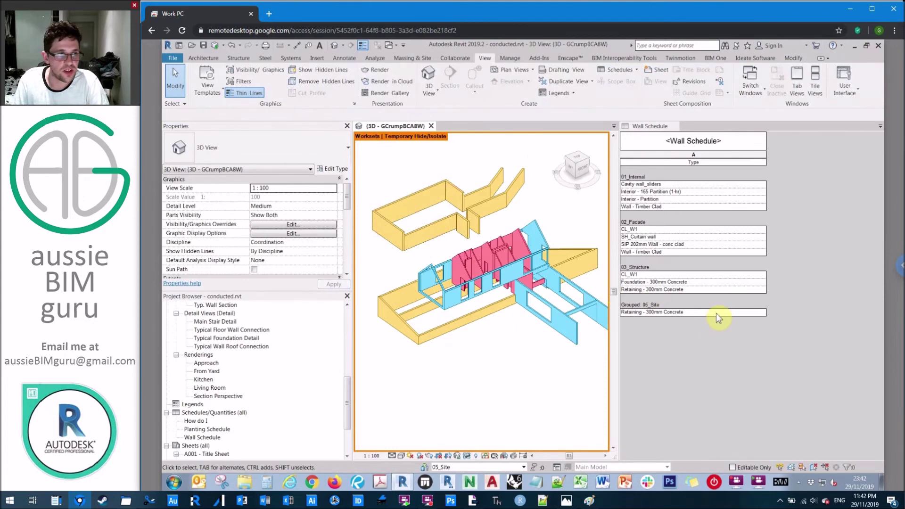
- Select the retaining walls through their Grouped: 05_Site schedule row and set their Manual_Workset to 03_Structure
{"action": "left_click", "coordinate": [760, 312]}
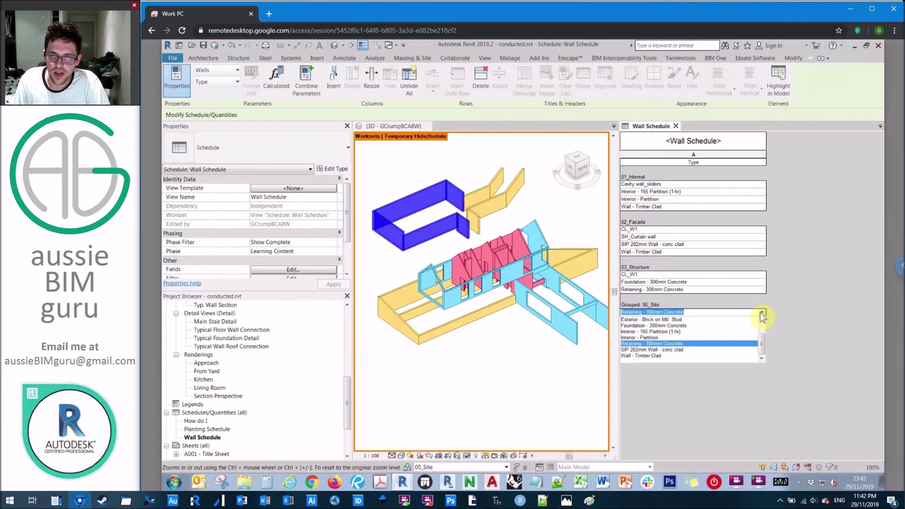
{"action": "left_click", "coordinate": [696, 312]}
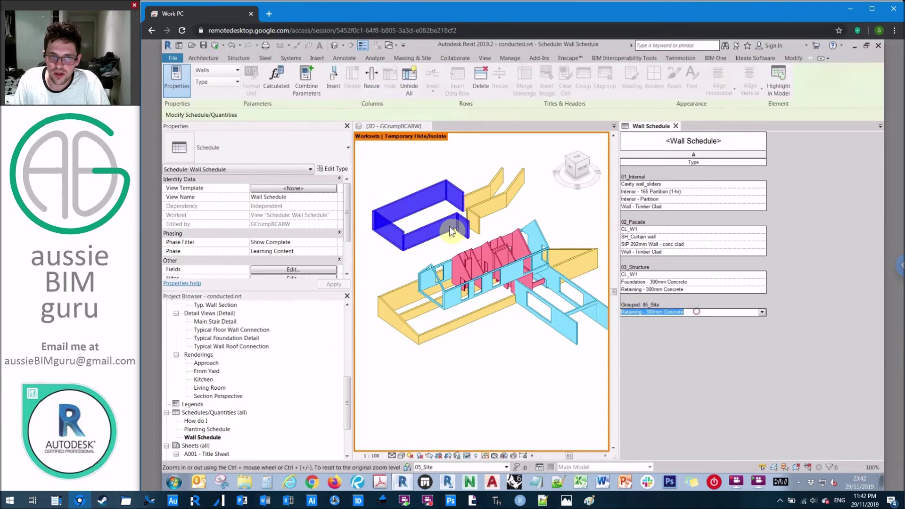
{"action": "left_click", "coordinate": [374, 154]}
{"action": "scroll", "coordinate": [349, 206], "scroll_direction": "down", "scroll_amount": 5}
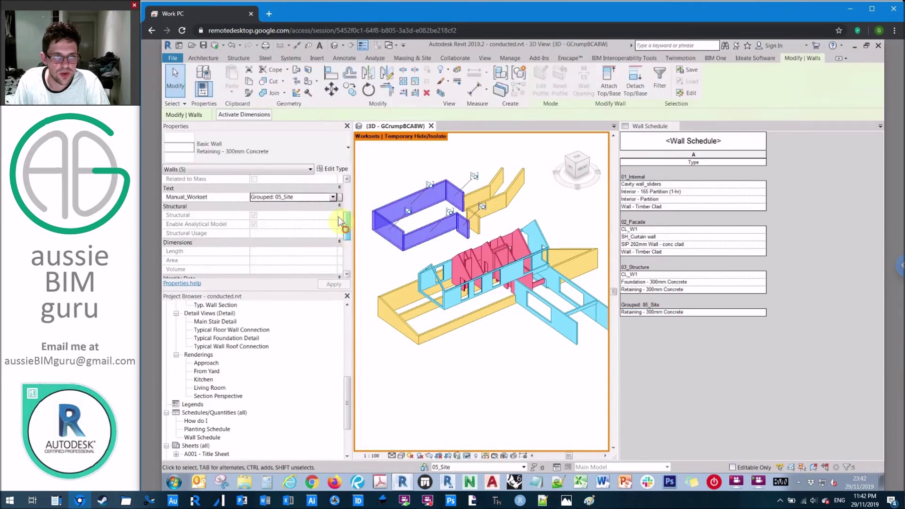
{"action": "left_click", "coordinate": [332, 197]}
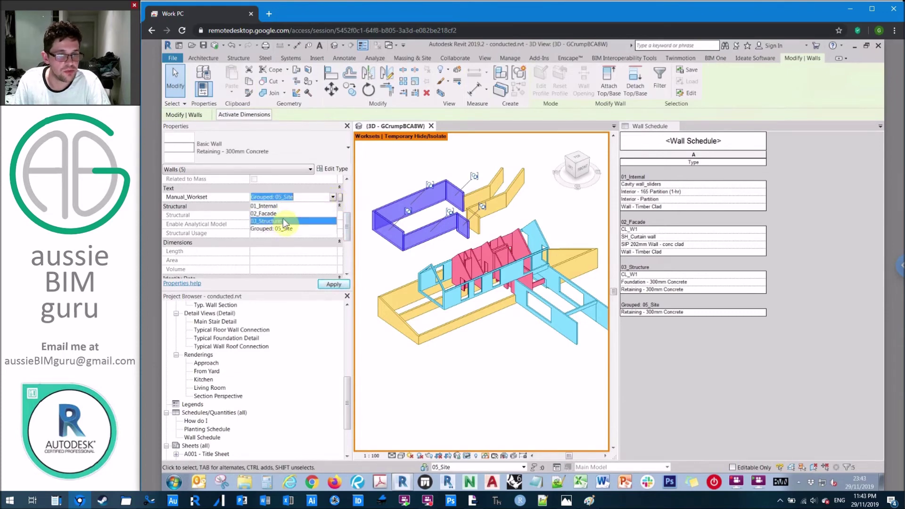
{"action": "left_click", "coordinate": [284, 221]}
{"action": "left_click", "coordinate": [485, 145]}
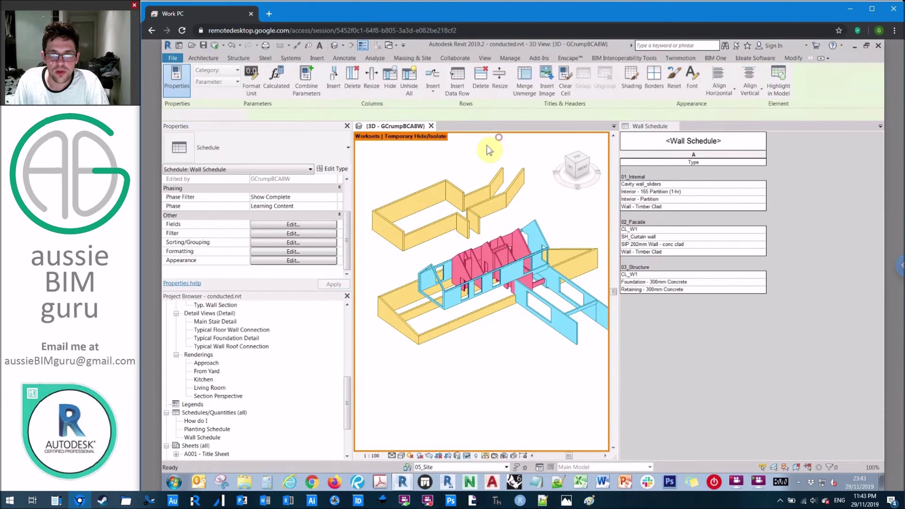
- Select four of the internal walls in the 3D view and set their Manual_Workset to 02_Facade
{"action": "left_click", "coordinate": [524, 244]}
{"action": "mouse_move", "coordinate": [524, 246]}
{"action": "middle_mouse_down", "text": "shift"}
{"action": "mouse_move", "coordinate": [508, 269]}
{"action": "mouse_move", "coordinate": [511, 244]}
{"action": "middle_mouse_up", "text": "shift"}
{"action": "scroll", "coordinate": [508, 240], "scroll_direction": "up", "scroll_amount": 2}
{"action": "left_click", "coordinate": [501, 264], "text": "ctrl"}
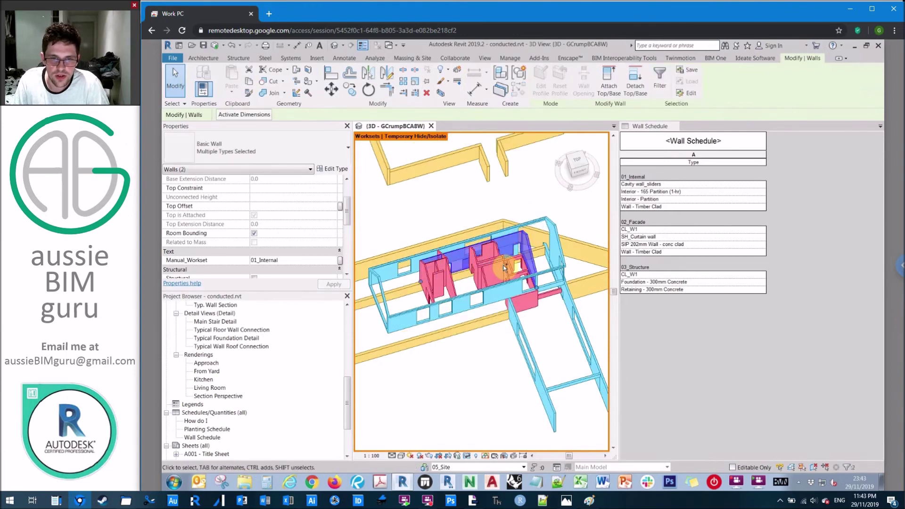
{"action": "left_click", "coordinate": [459, 280], "text": "ctrl"}
{"action": "left_click", "coordinate": [492, 276], "text": "ctrl"}
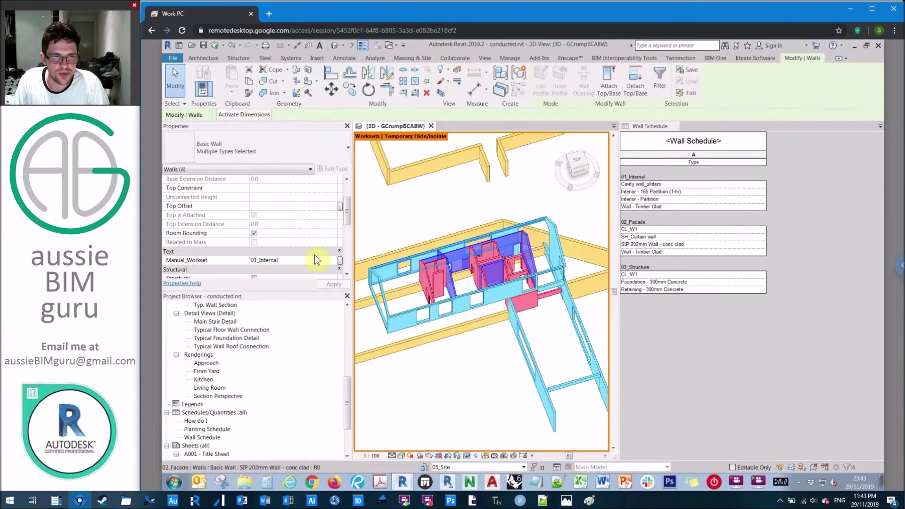
{"action": "left_click", "coordinate": [336, 262]}
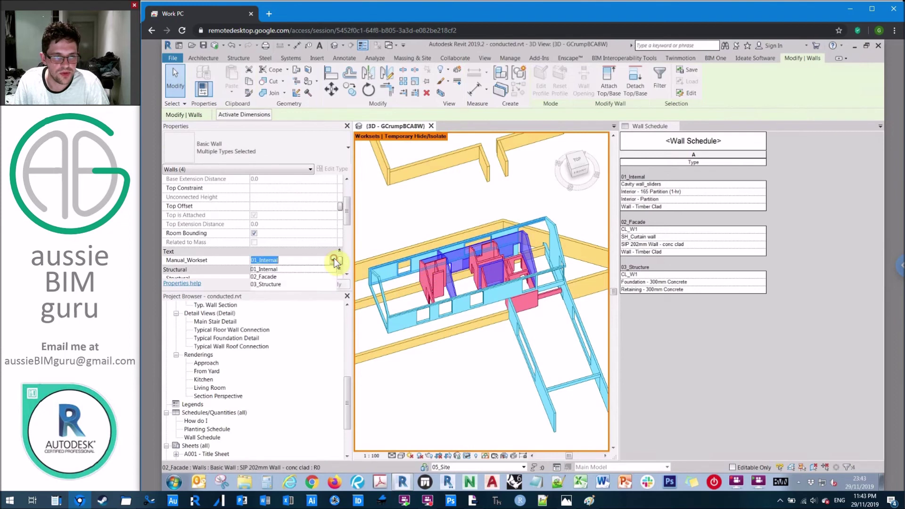
{"action": "left_click", "coordinate": [292, 276]}
- Set the Workset of the four selected internal walls to 02_Facade as well and deselect them
{"action": "scroll", "coordinate": [342, 226], "scroll_direction": "down", "scroll_amount": 5}
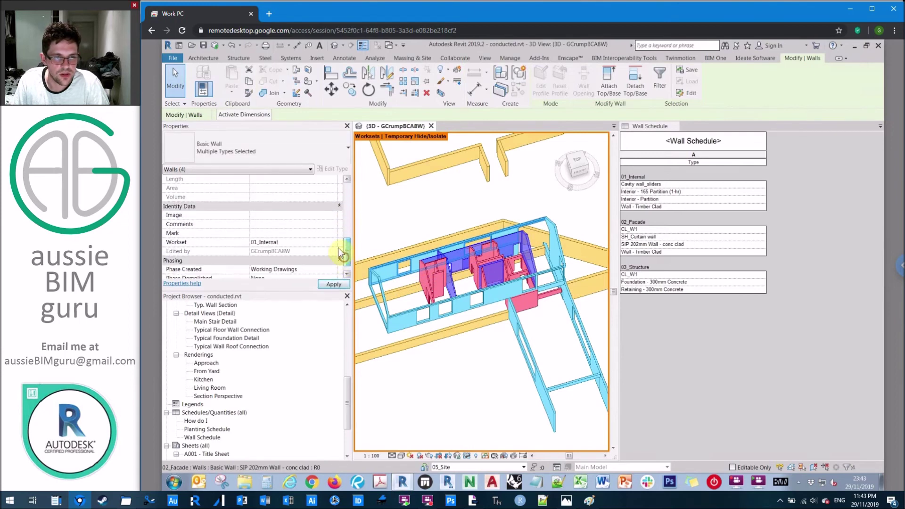
{"action": "left_click", "coordinate": [333, 243]}
{"action": "left_click", "coordinate": [278, 257]}
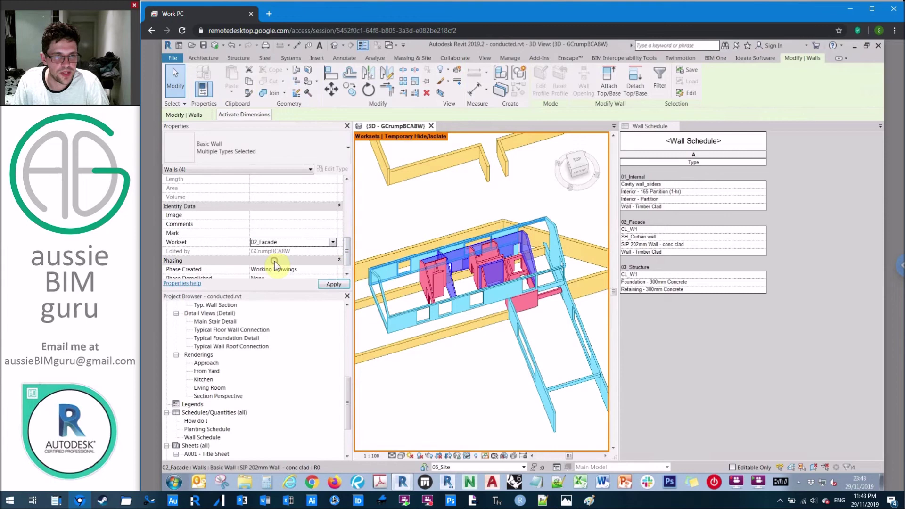
{"action": "left_click", "coordinate": [468, 391]}
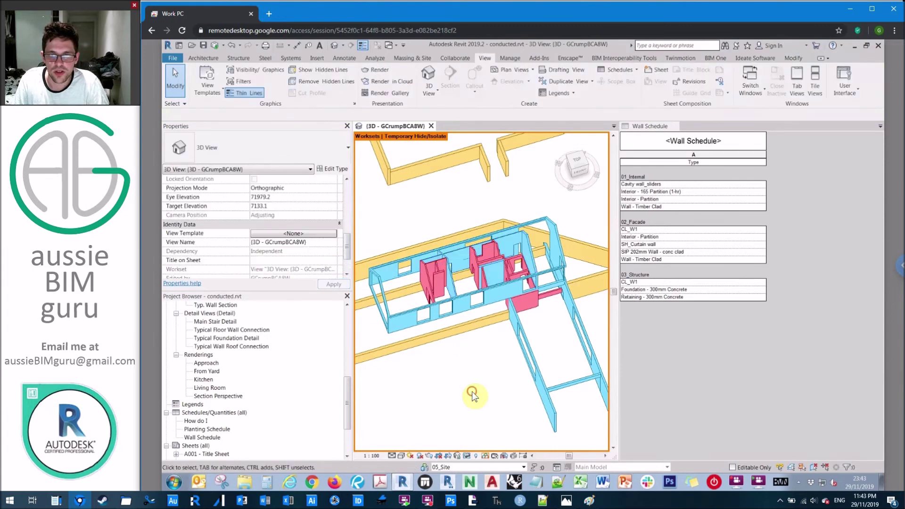
- Select the Interior - Partition walls through their 02_Facade schedule row and set their Manual_Workset to 01_Internal
{"action": "left_click", "coordinate": [662, 241]}
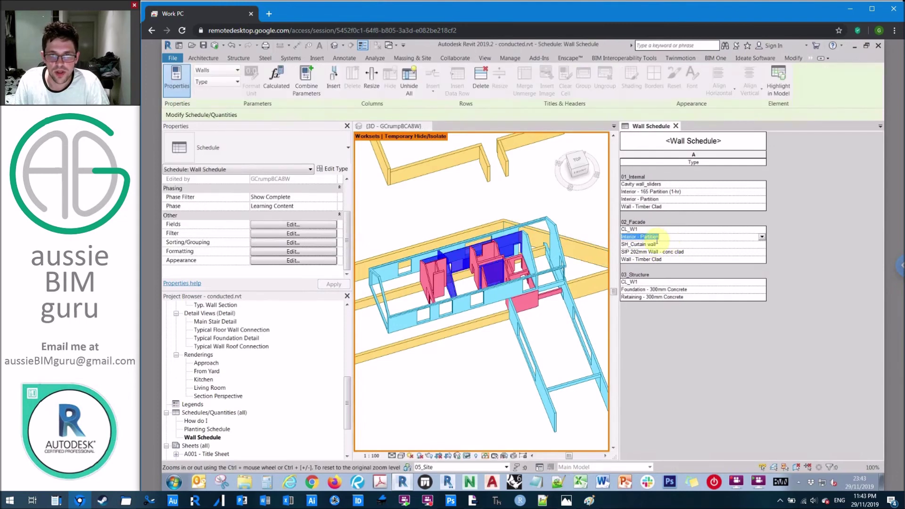
{"action": "left_click", "coordinate": [427, 203]}
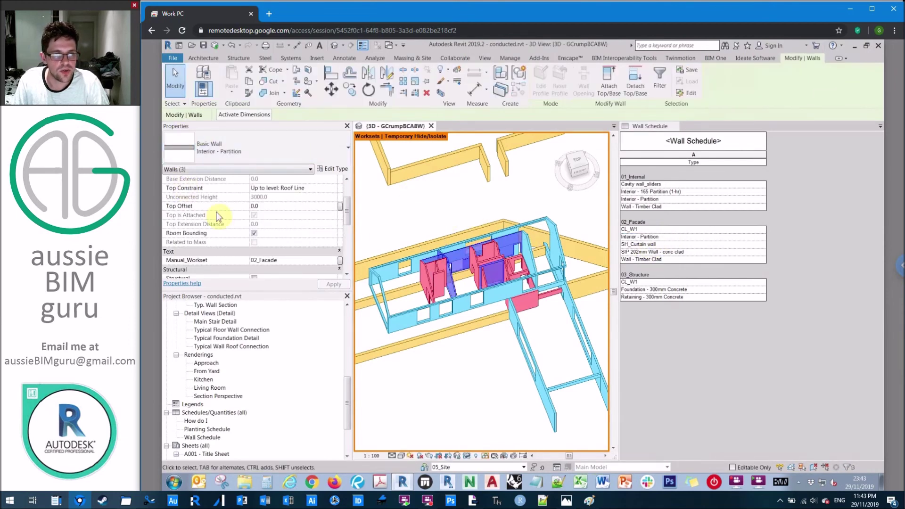
{"action": "left_click_drag", "start_coordinate": [346, 202], "coordinate": [347, 214]}
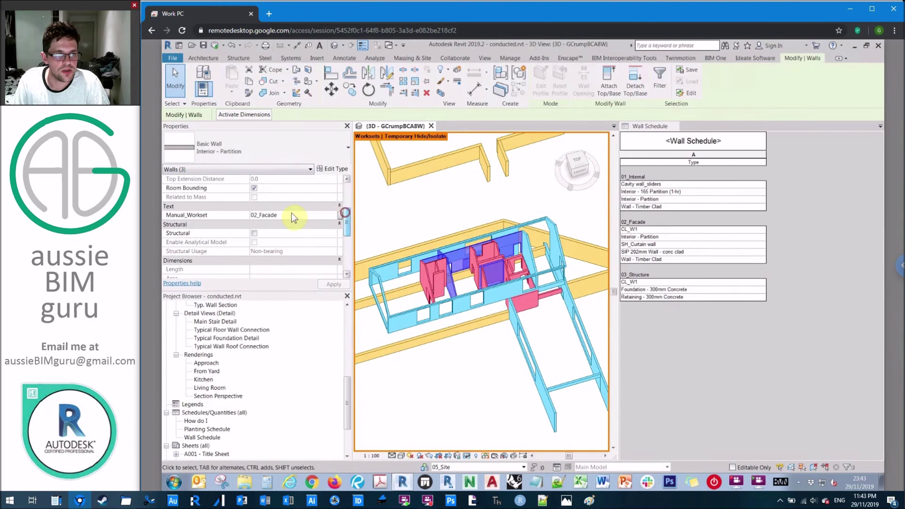
{"action": "left_click", "coordinate": [336, 219]}
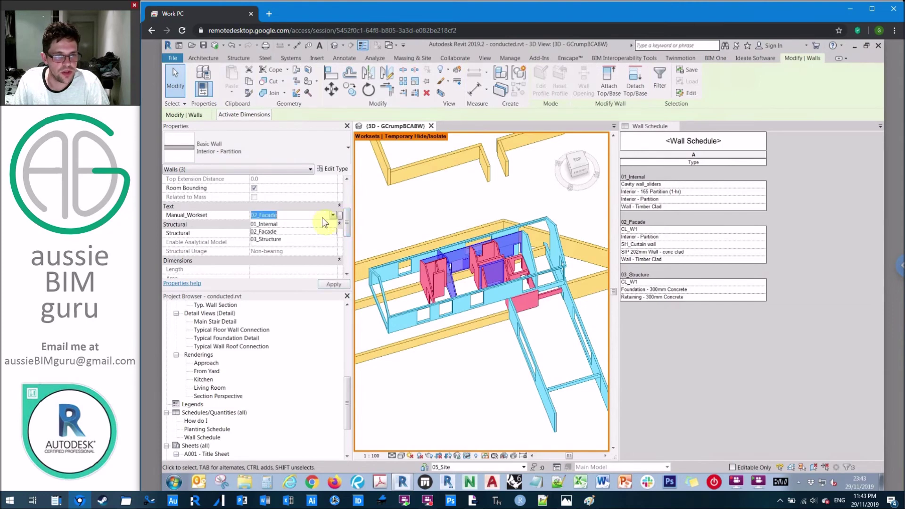
{"action": "type", "text": "01_Internal"}
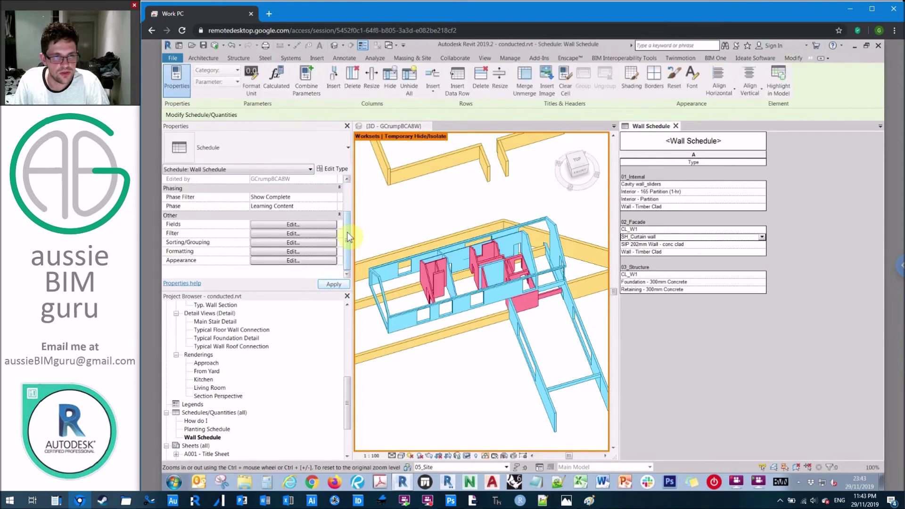
- Reselect the previously selected Interior - Partition walls in the 3D view, set their Workset to 01_Internal and deselect them
{"action": "left_click", "coordinate": [495, 199]}
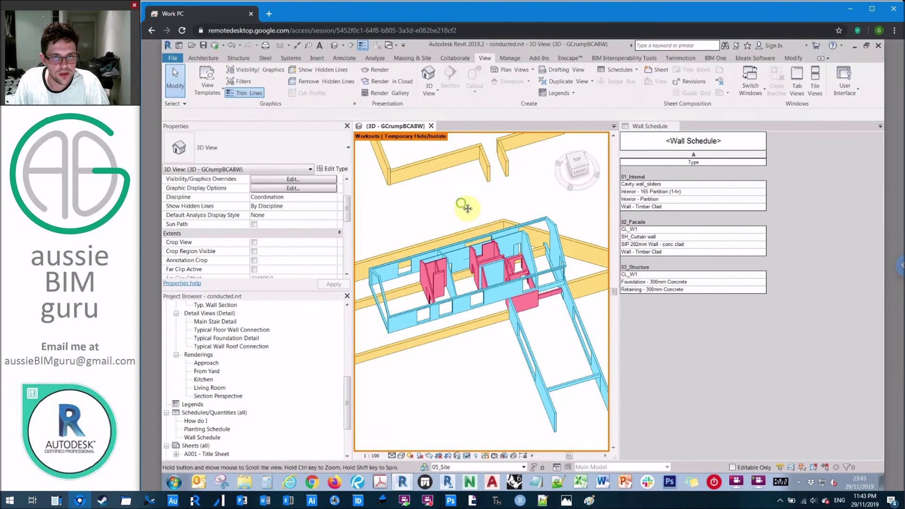
{"action": "right_click", "coordinate": [452, 215]}
{"action": "left_click", "coordinate": [486, 253]}
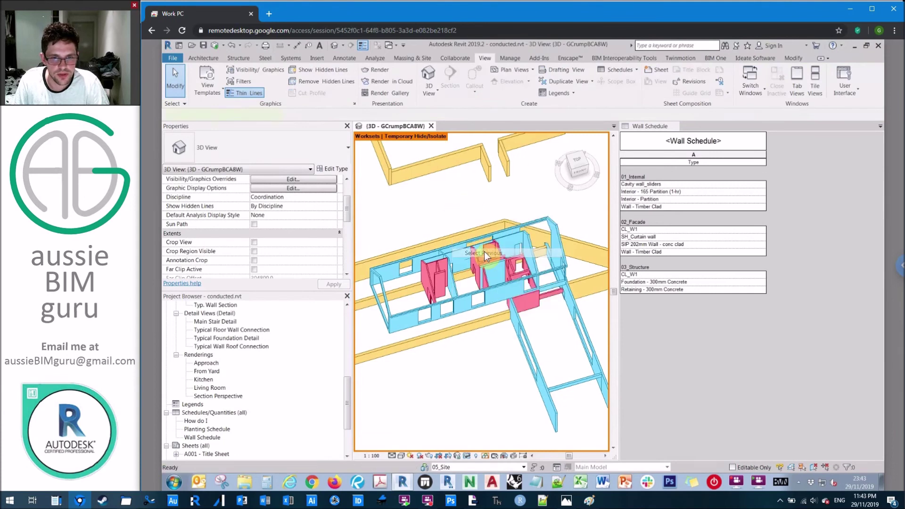
{"action": "left_click_drag", "start_coordinate": [348, 219], "coordinate": [337, 254]}
{"action": "left_click", "coordinate": [337, 254]}
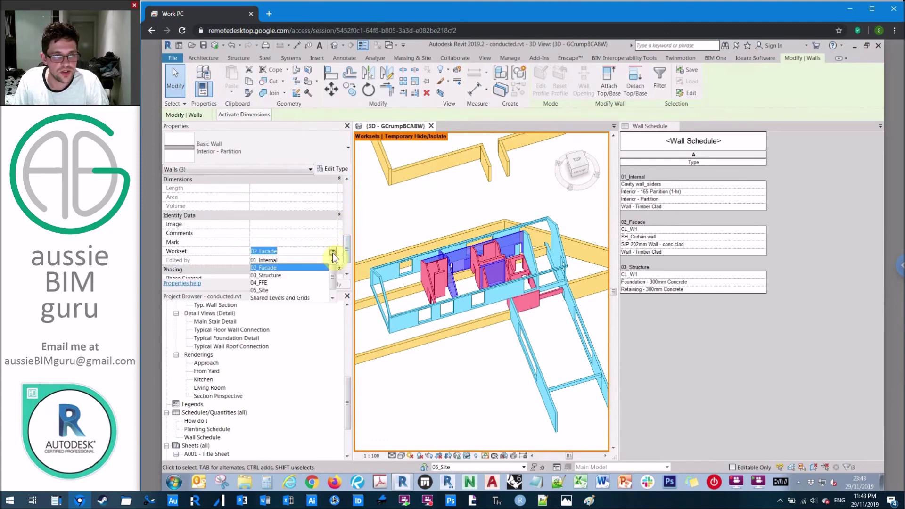
{"action": "left_click", "coordinate": [276, 261]}
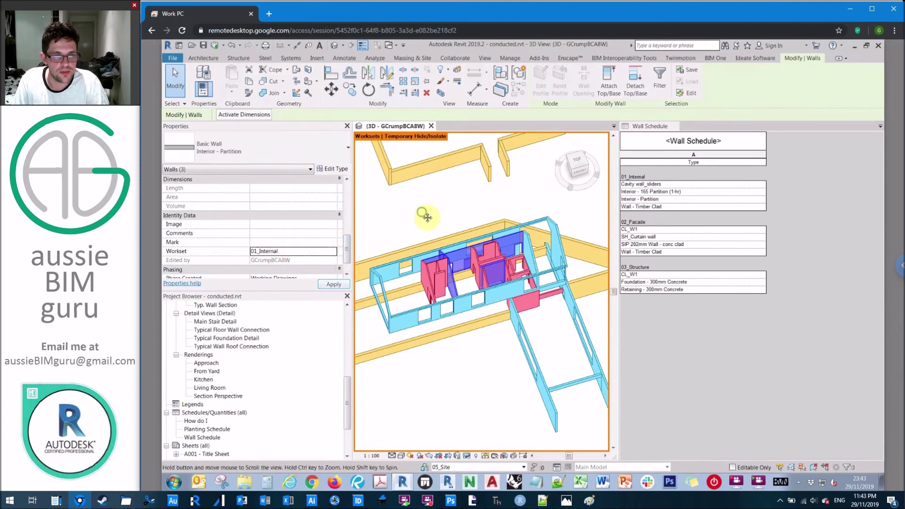
{"action": "left_click", "coordinate": [448, 212]}
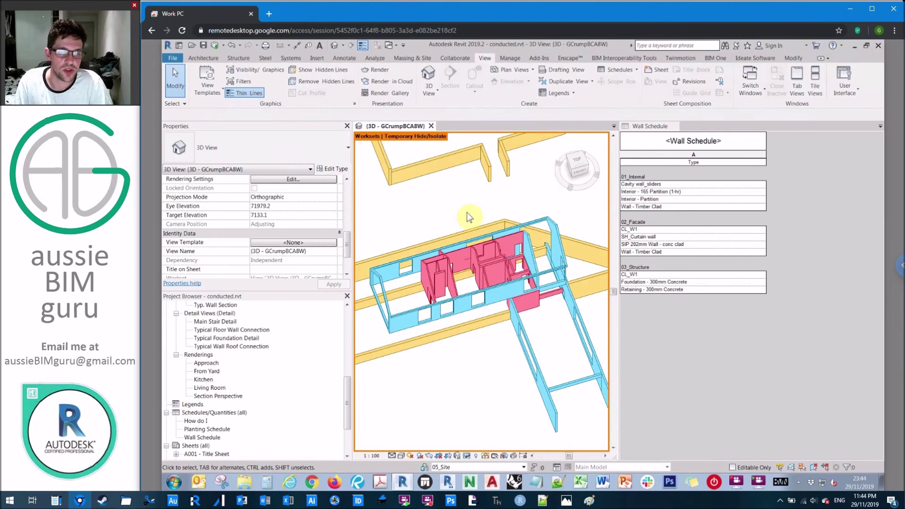
- Switch to the presentation in Adobe Acrobat Pro and show the closing Schedule Element Worksets Using Dynamo slide
{"action": "left_click", "coordinate": [472, 501]}
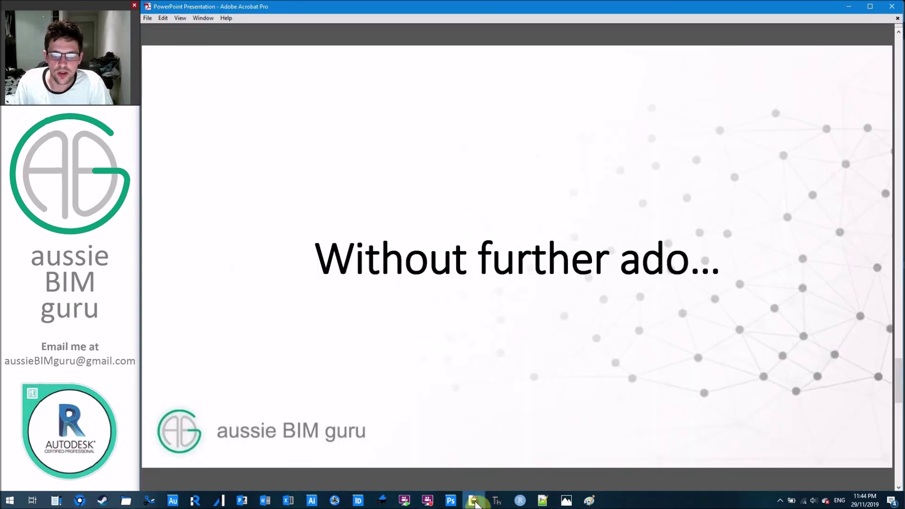
{"action": "left_click", "coordinate": [544, 384]}
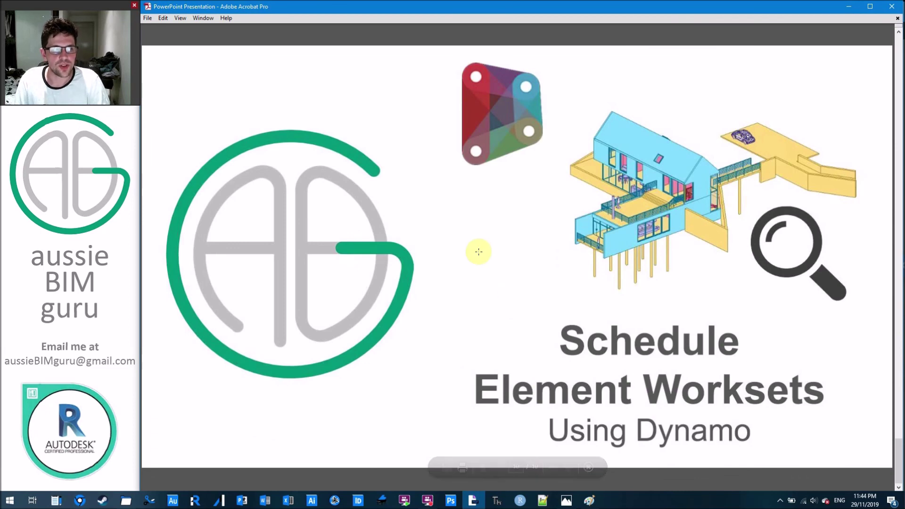